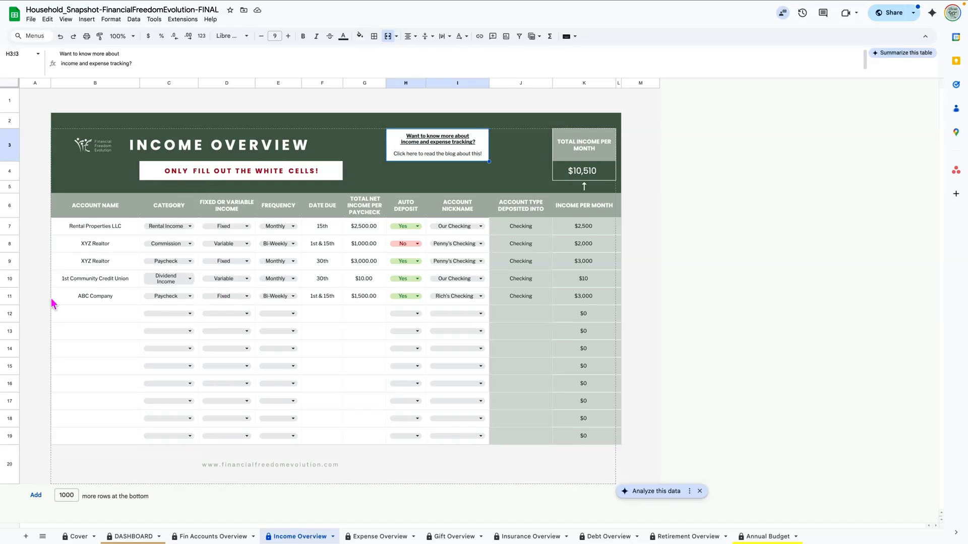
# Step: Check the Rental Income row's category choices, leaving Rental Income unchanged
pyautogui.click(87, 318)
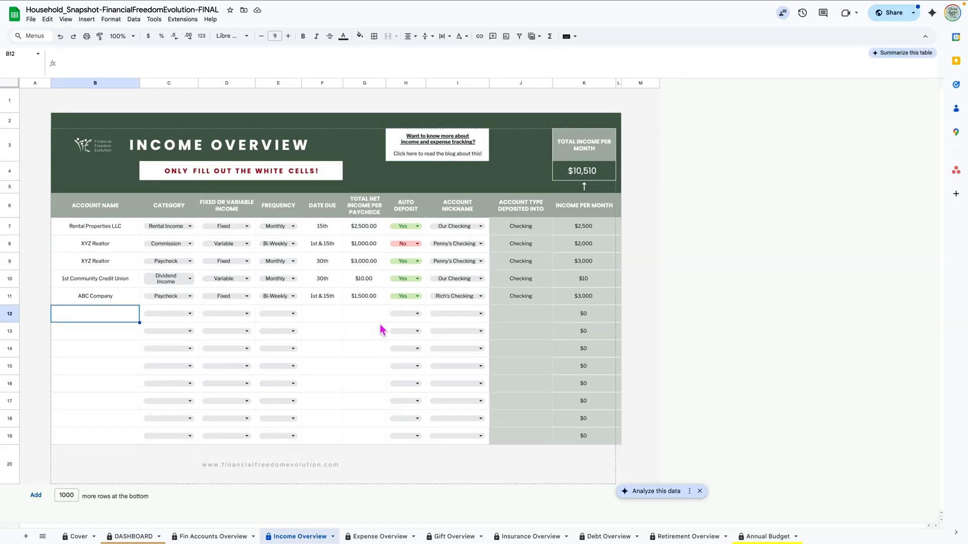
pyautogui.click(190, 230)
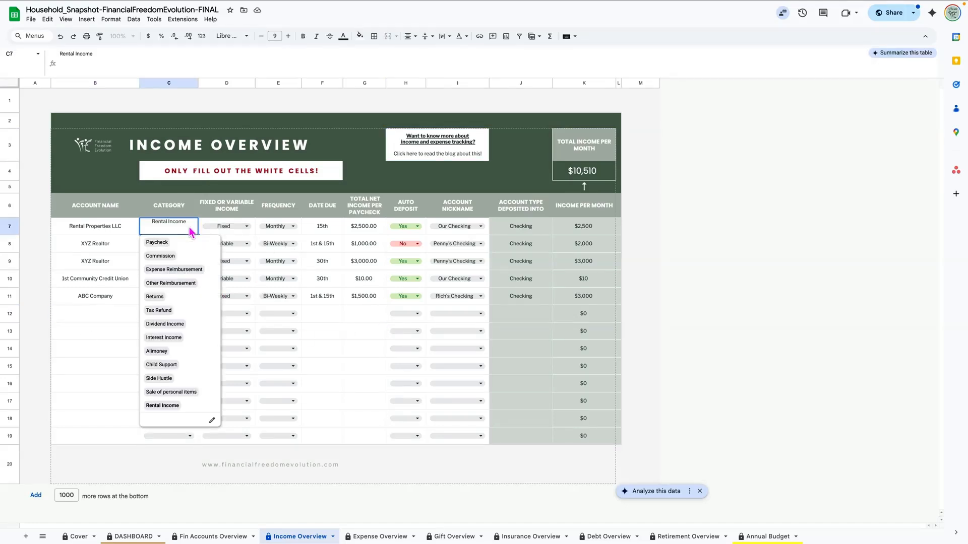
pyautogui.click(86, 319)
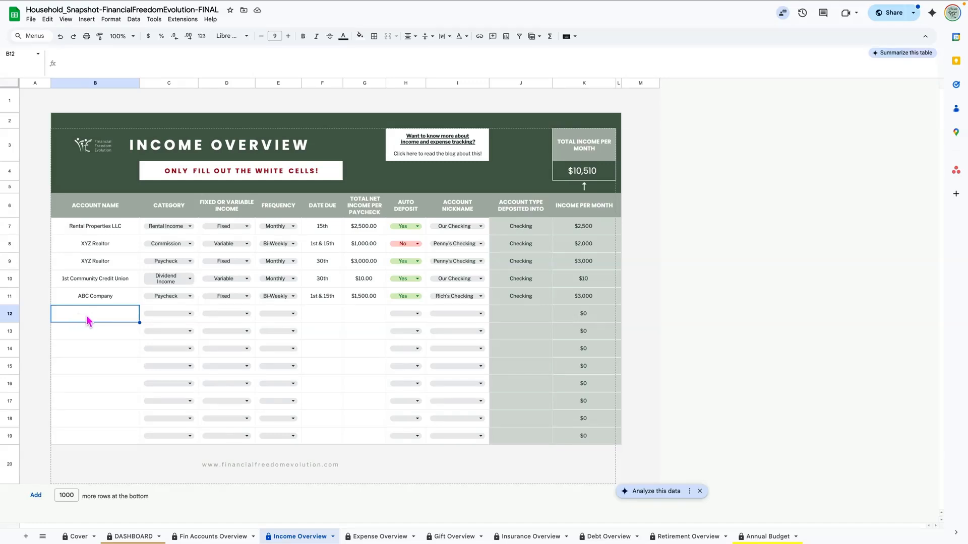
# Step: Switch between Fin Accounts Overview and Income Overview, ending on Fin Accounts Overview
pyautogui.click(177, 535)
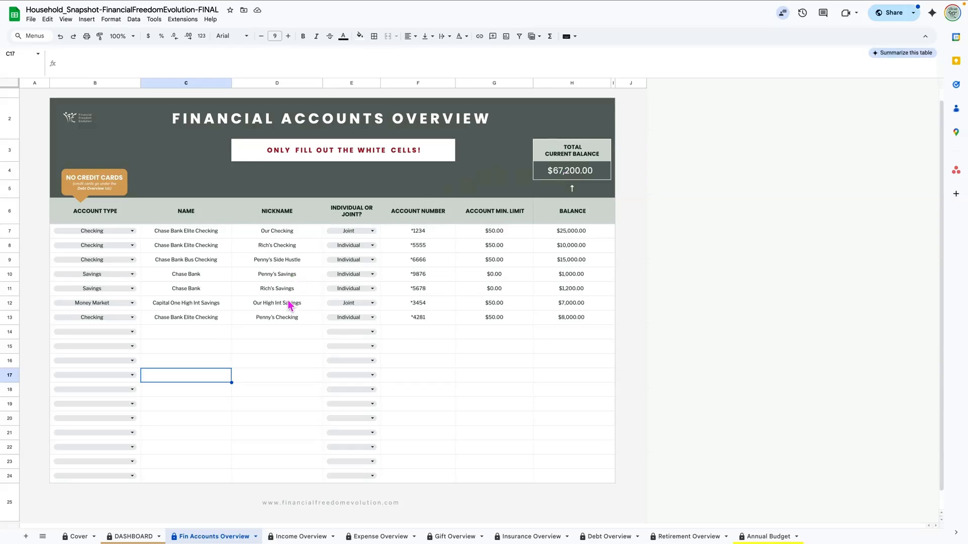
pyautogui.click(299, 536)
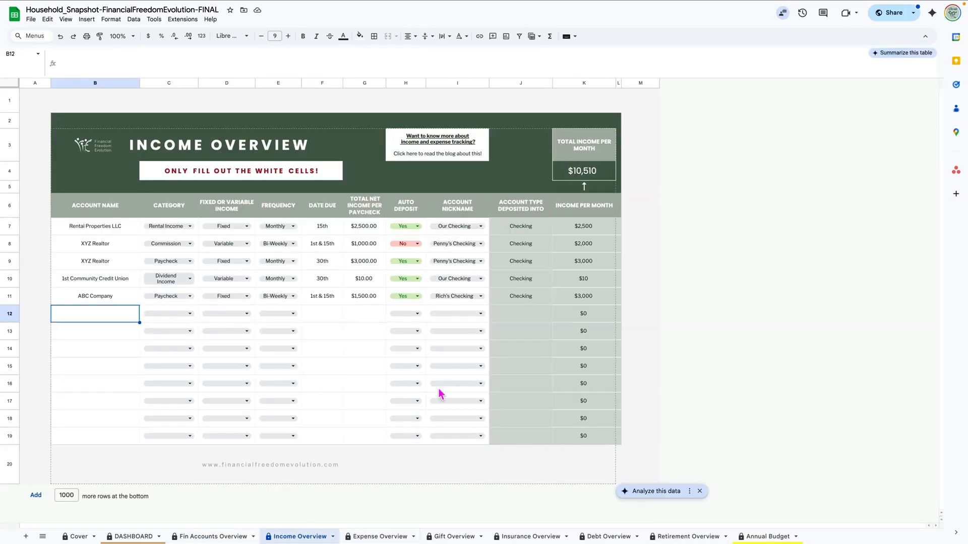
pyautogui.moveTo(417, 154)
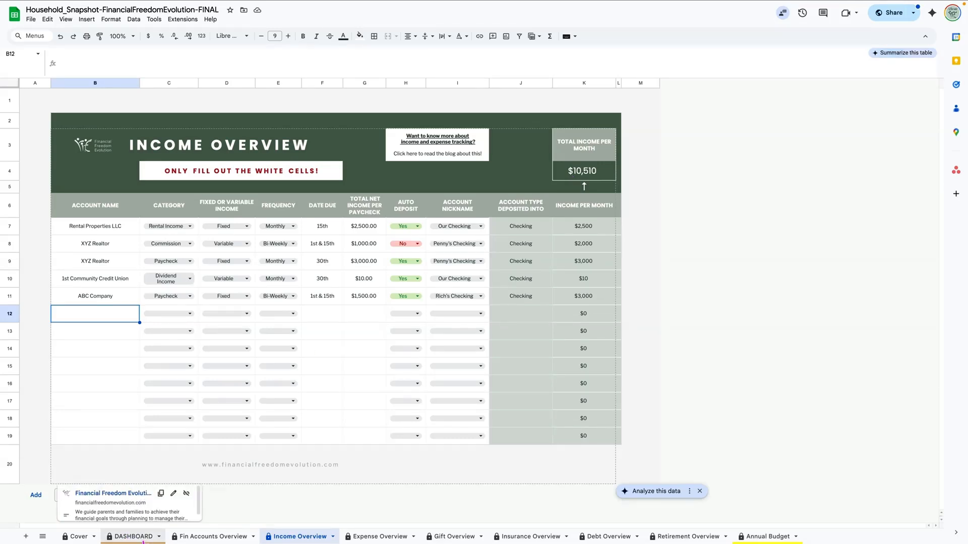
pyautogui.click(216, 540)
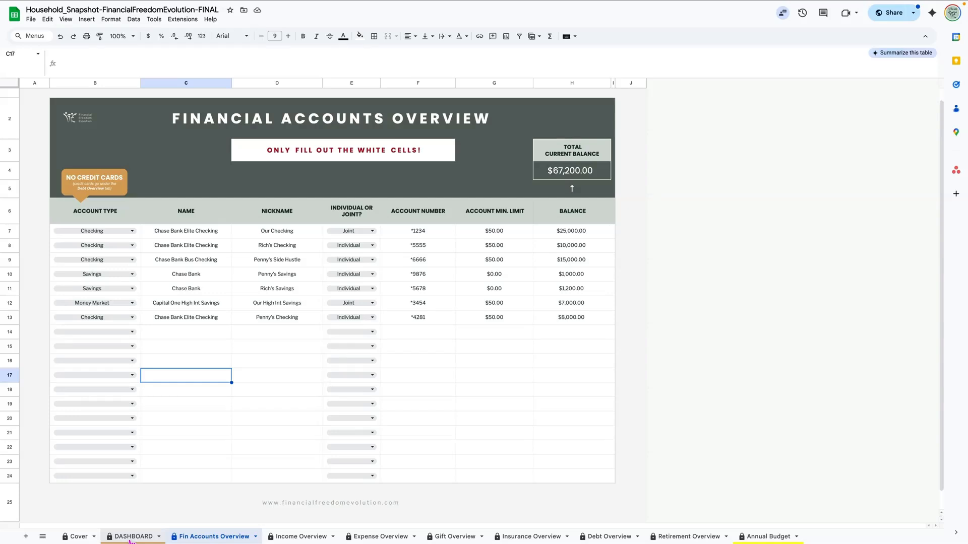
# Step: Clear the sample account block B7:H13, then undo to restore the data
pyautogui.scroll(-1, 191, 303)
pyautogui.click(166, 214)
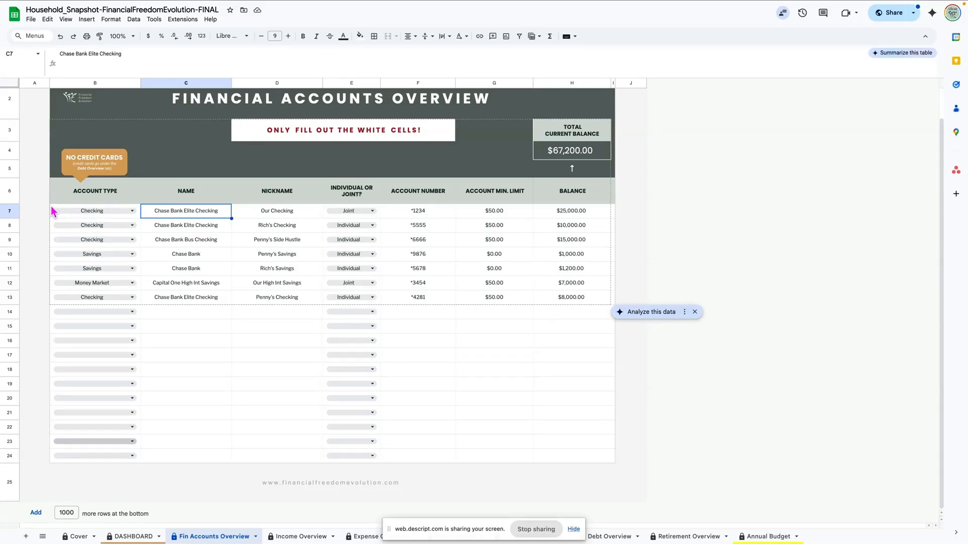
pyautogui.moveTo(52, 212); pyautogui.dragTo(558, 301)
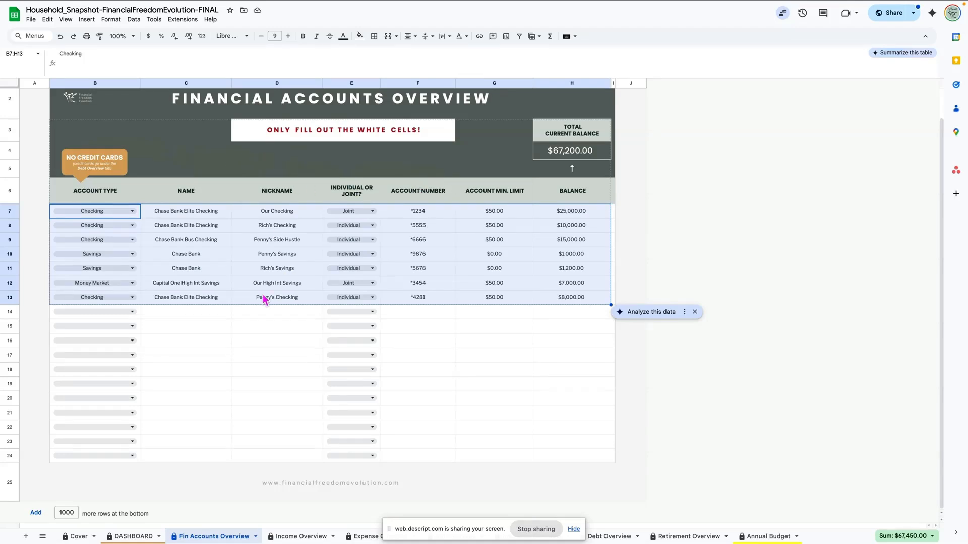
pyautogui.press('Delete')
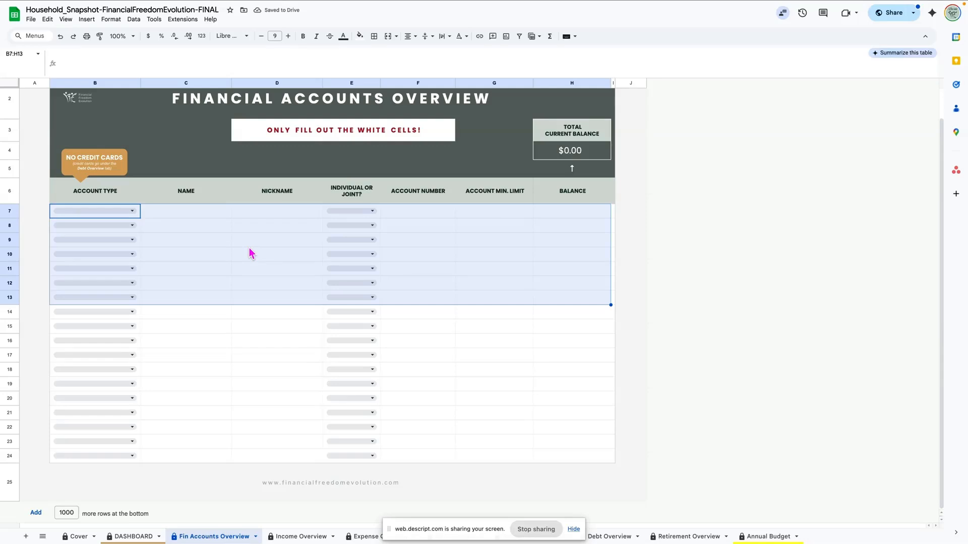
pyautogui.hotkey('ctrl', 'z')
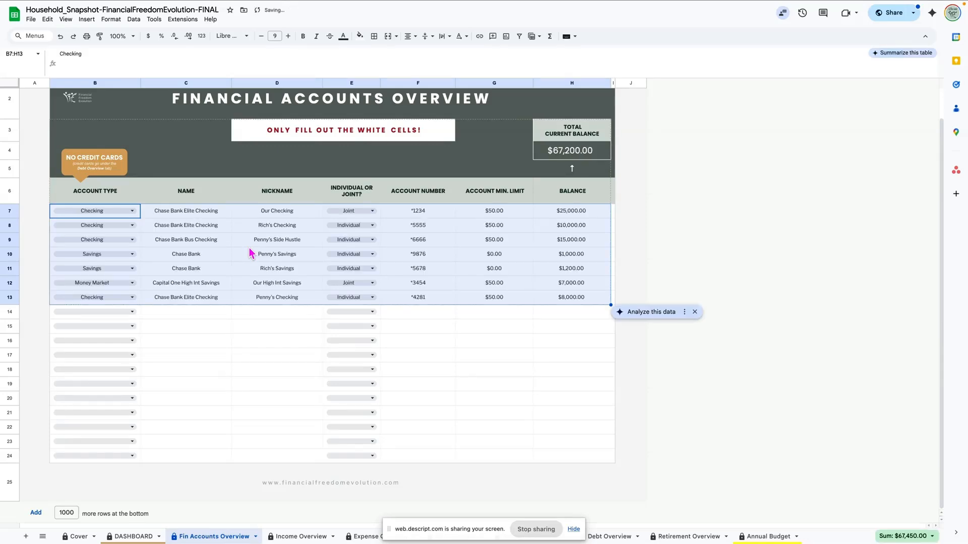
# Step: Deselect the data by picking C15 and switch to the Retirement Overview sheet
pyautogui.click(213, 328)
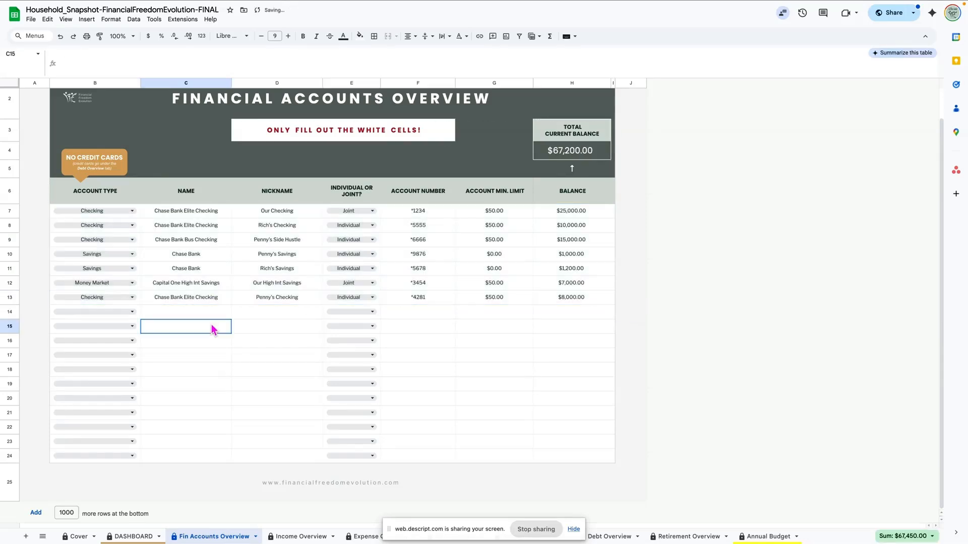
pyautogui.click(573, 529)
pyautogui.click(686, 537)
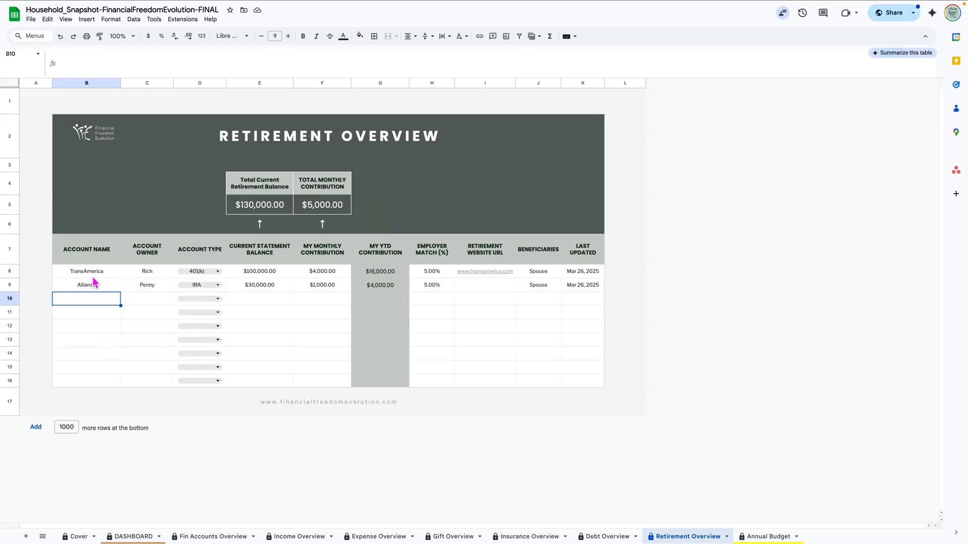
pyautogui.moveTo(86, 274); pyautogui.dragTo(300, 289)
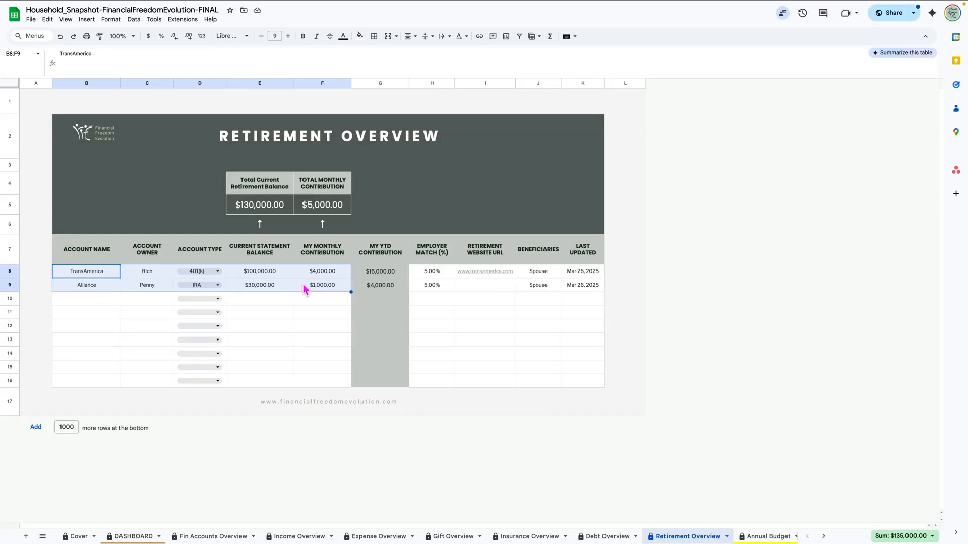
pyautogui.press('Delete')
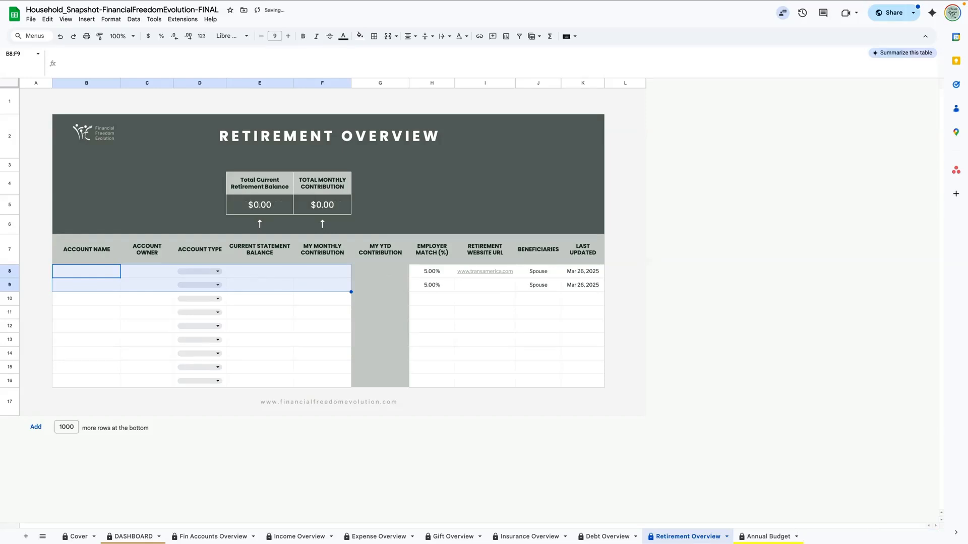
pyautogui.click(375, 273)
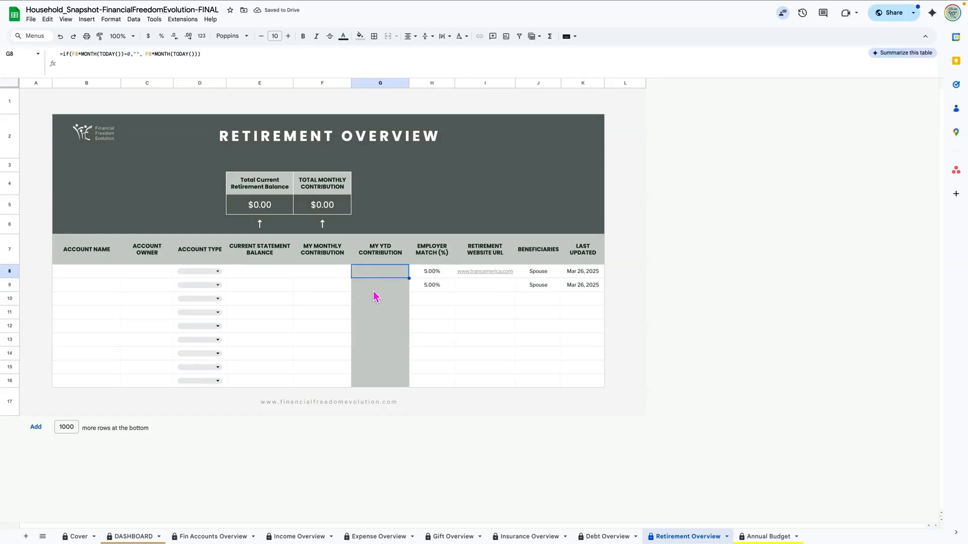
pyautogui.moveTo(98, 275); pyautogui.dragTo(303, 290)
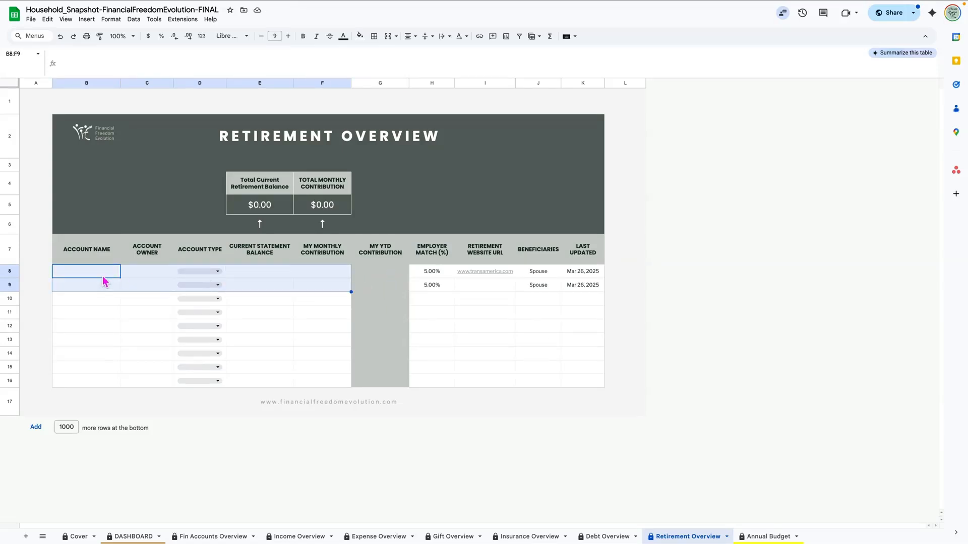
pyautogui.click(382, 273)
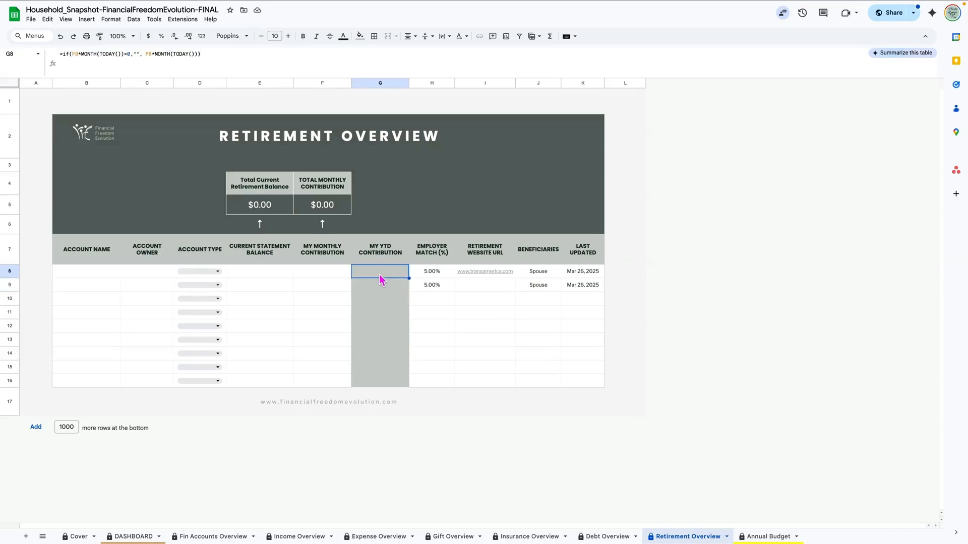
pyautogui.moveTo(427, 275); pyautogui.dragTo(572, 287)
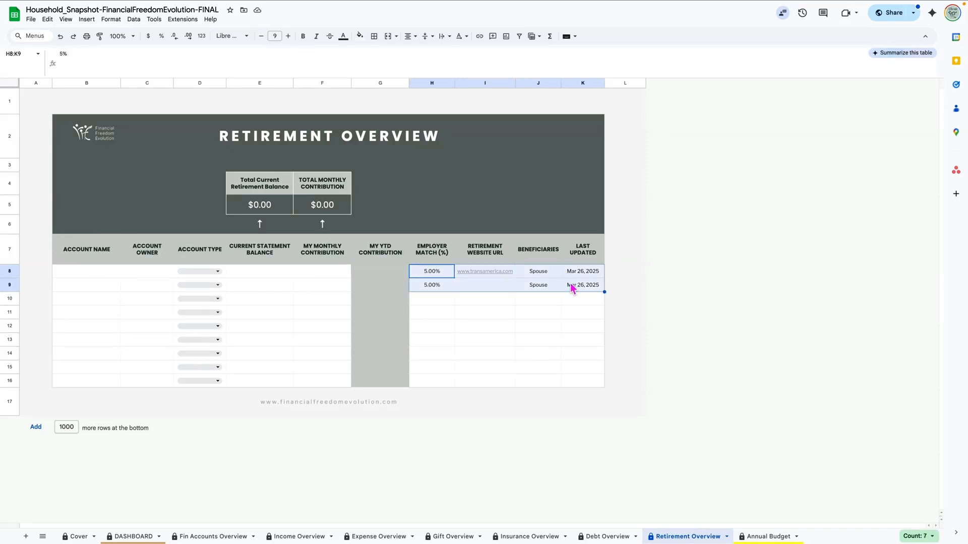
pyautogui.press('Delete')
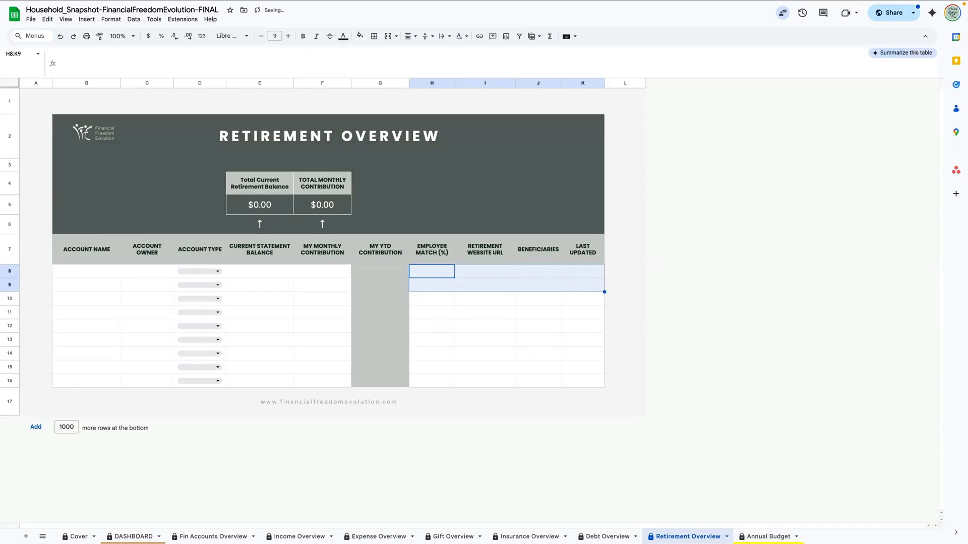
pyautogui.hotkey('ctrl', 'z')
pyautogui.hotkey('ctrl', 'z')
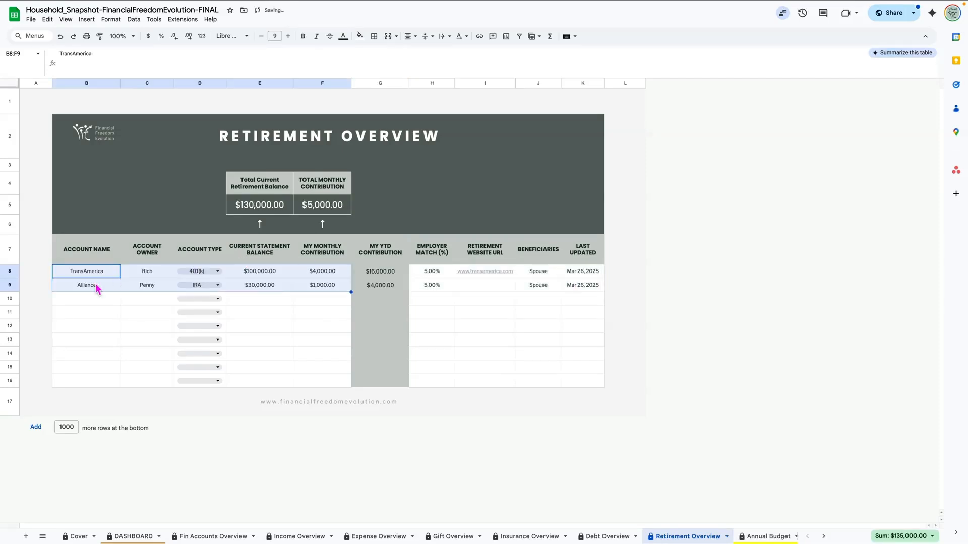
pyautogui.click(78, 301)
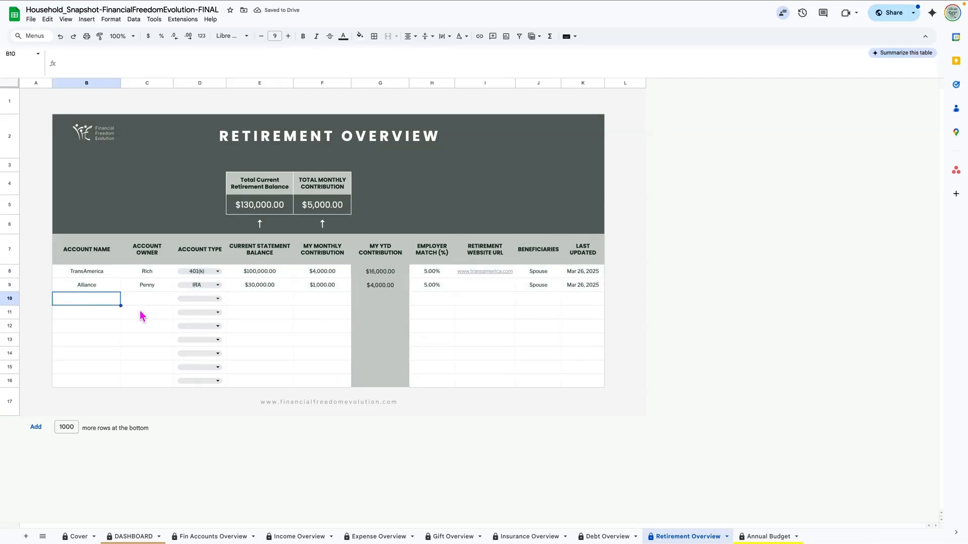
pyautogui.click(204, 537)
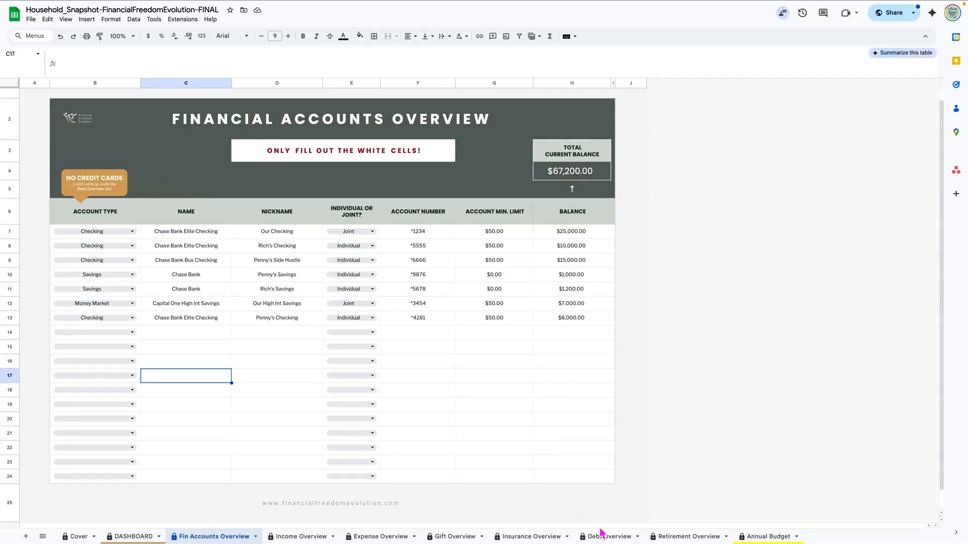
# Step: Review the first account's type, nickname Our Checking, individual-or-joint choices and account number
pyautogui.click(132, 231)
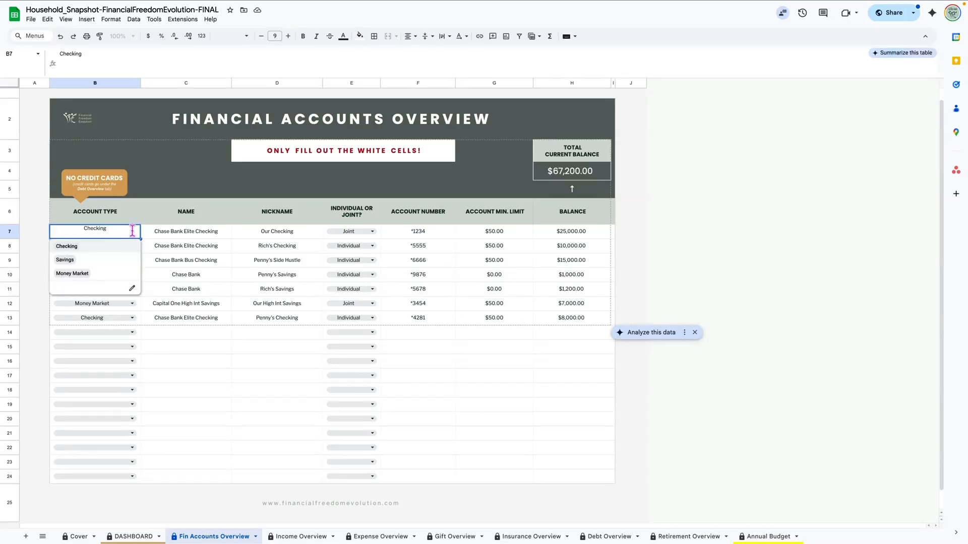
pyautogui.click(174, 234)
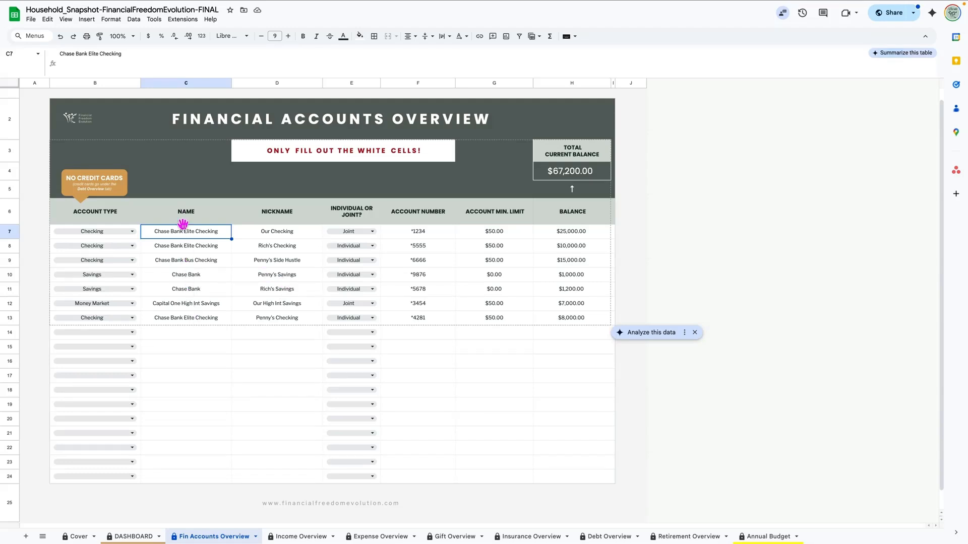
pyautogui.click(283, 233)
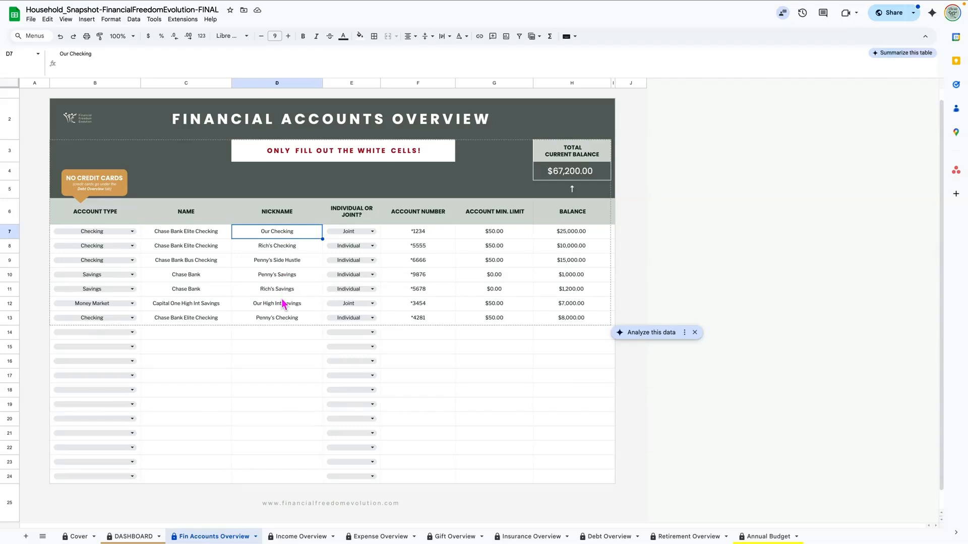
pyautogui.click(373, 233)
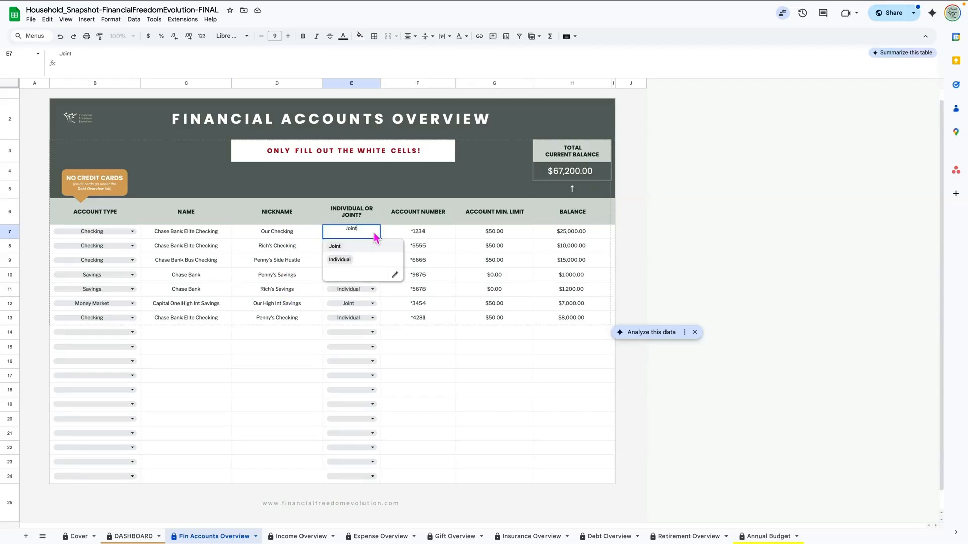
pyautogui.click(275, 237)
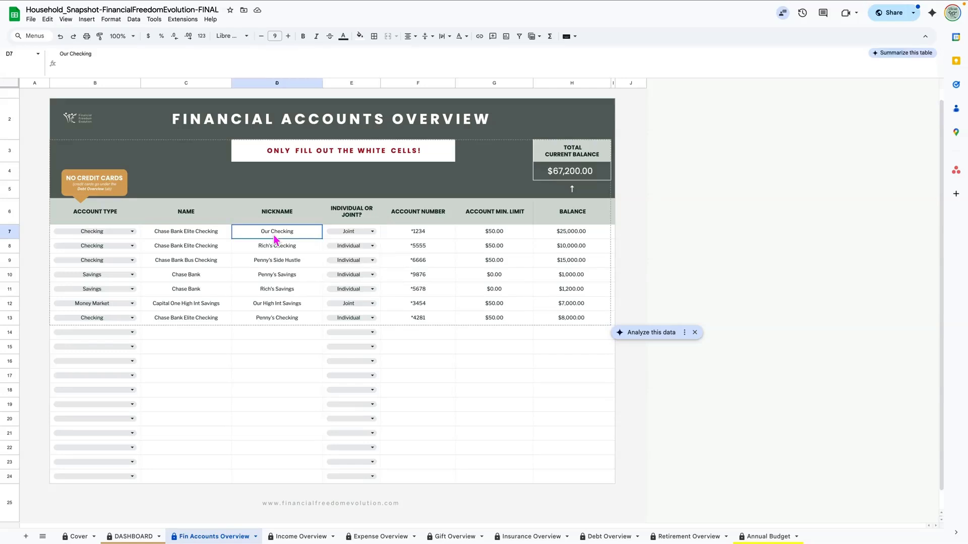
pyautogui.click(437, 237)
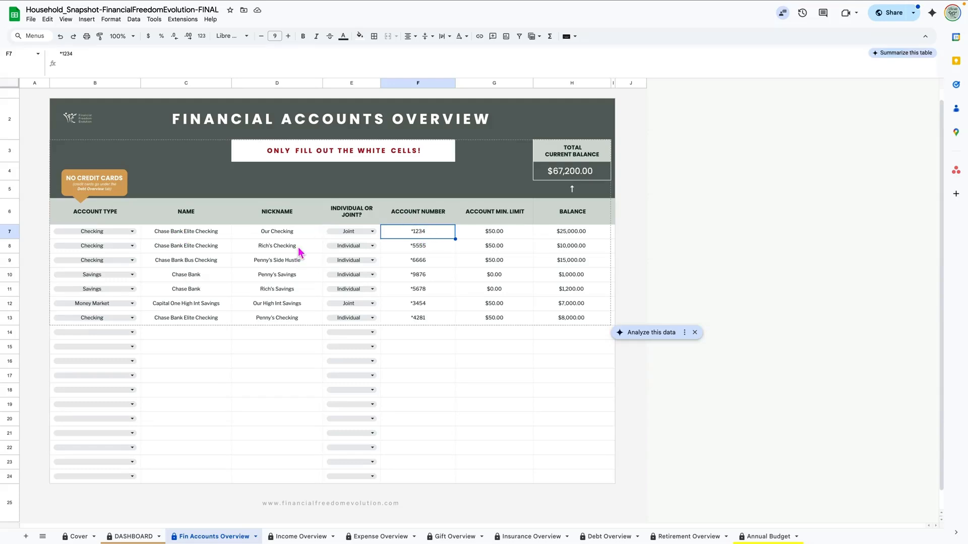
# Step: Check the minimum limits, sum the balances to $67,200.00, and show the Checking/Savings/Money Market options
pyautogui.click(510, 236)
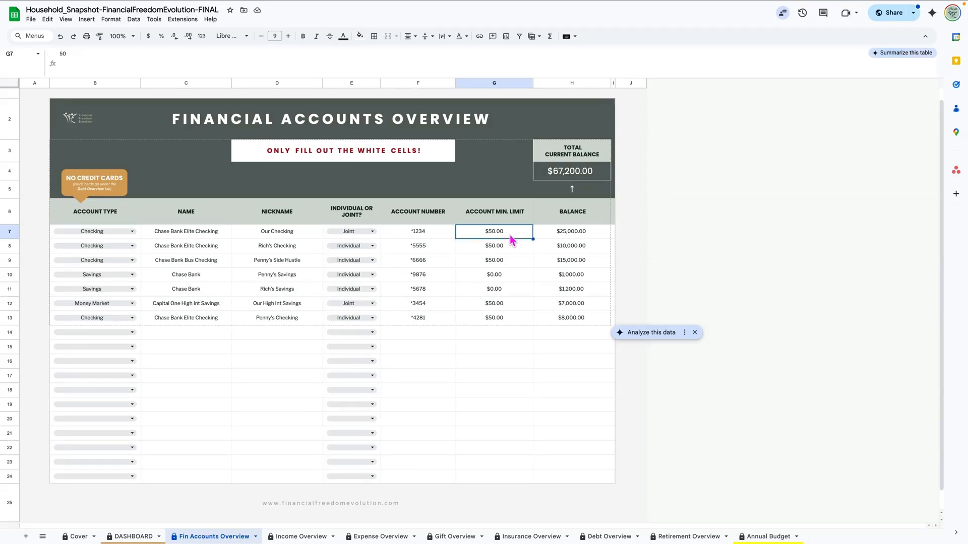
pyautogui.click(503, 278)
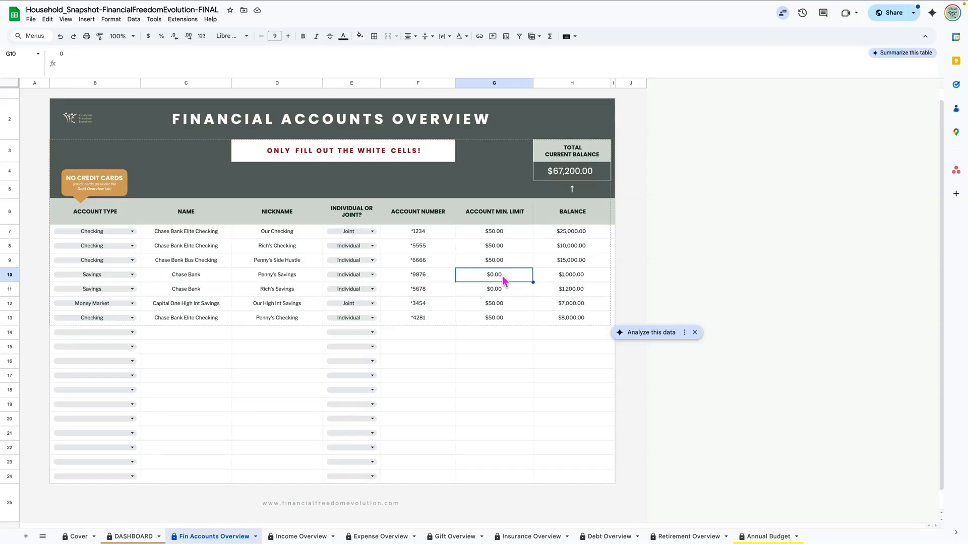
pyautogui.click(580, 237)
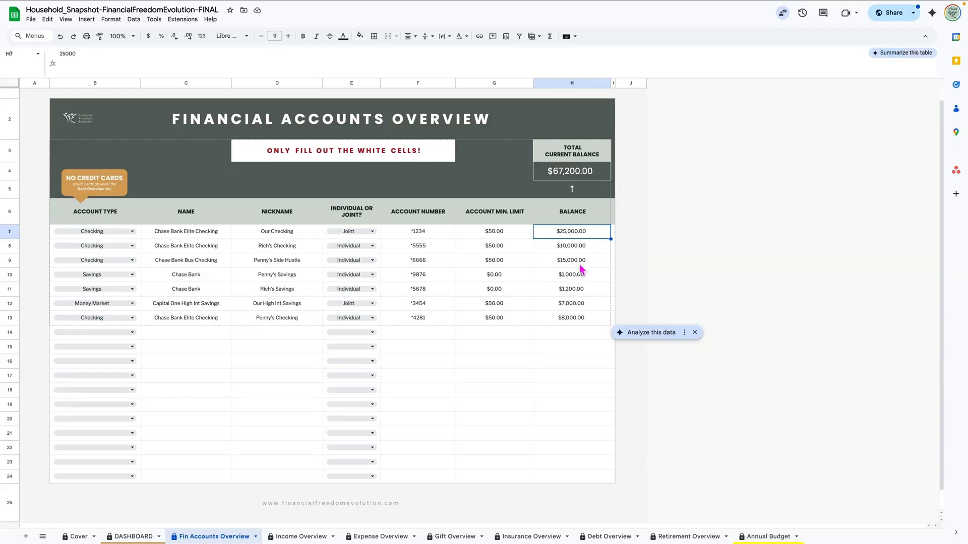
pyautogui.moveTo(558, 237); pyautogui.dragTo(575, 318)
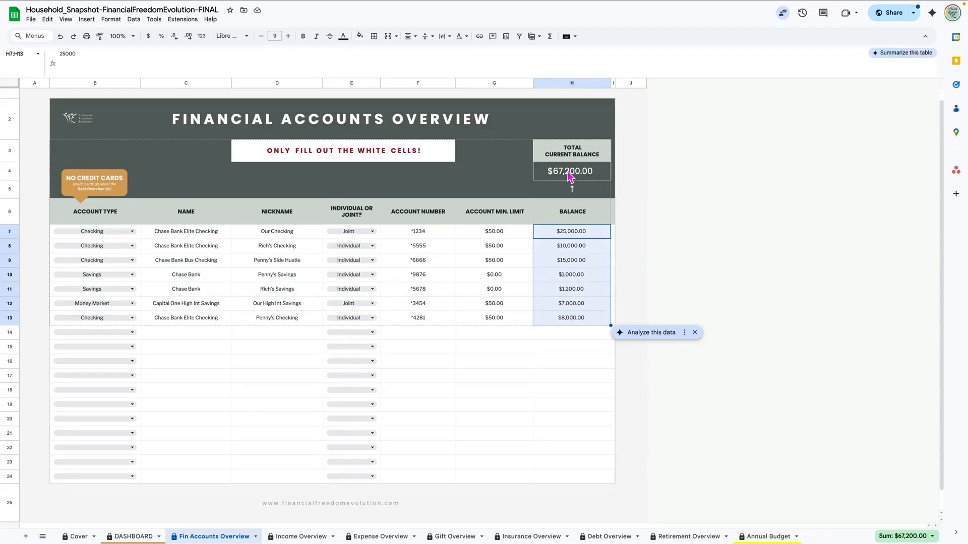
pyautogui.click(133, 233)
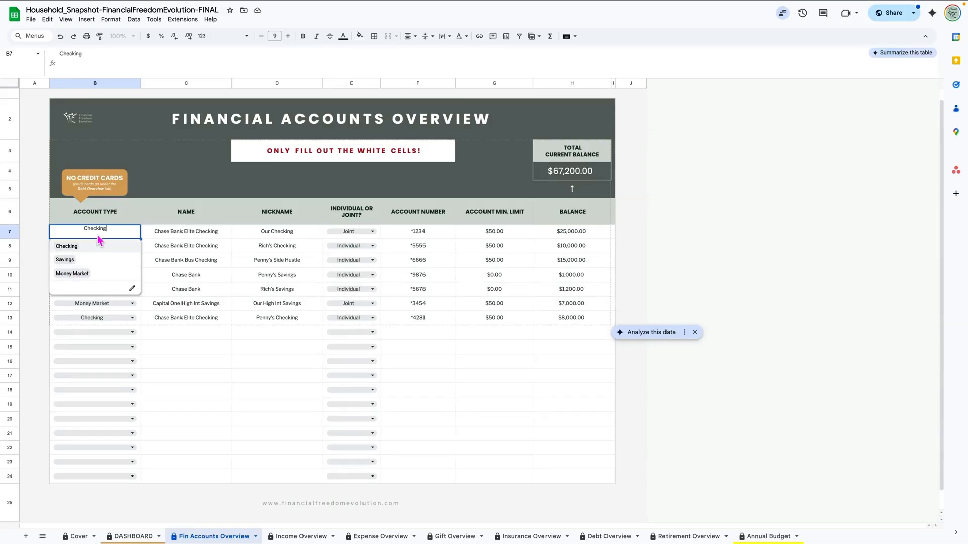
# Step: Add 'HYS Account' as a fourth Account Type dropdown choice and apply it to all matching dropdowns
pyautogui.click(133, 290)
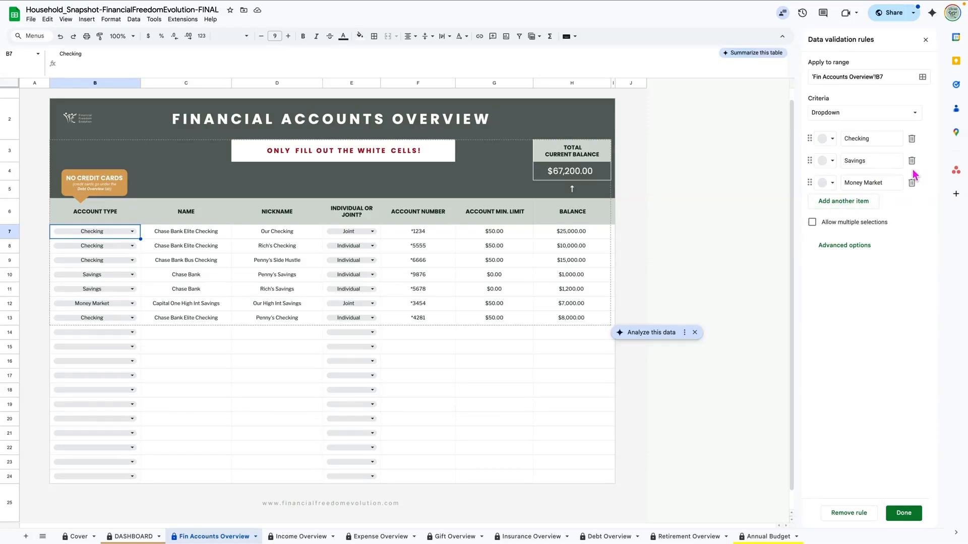
pyautogui.click(854, 204)
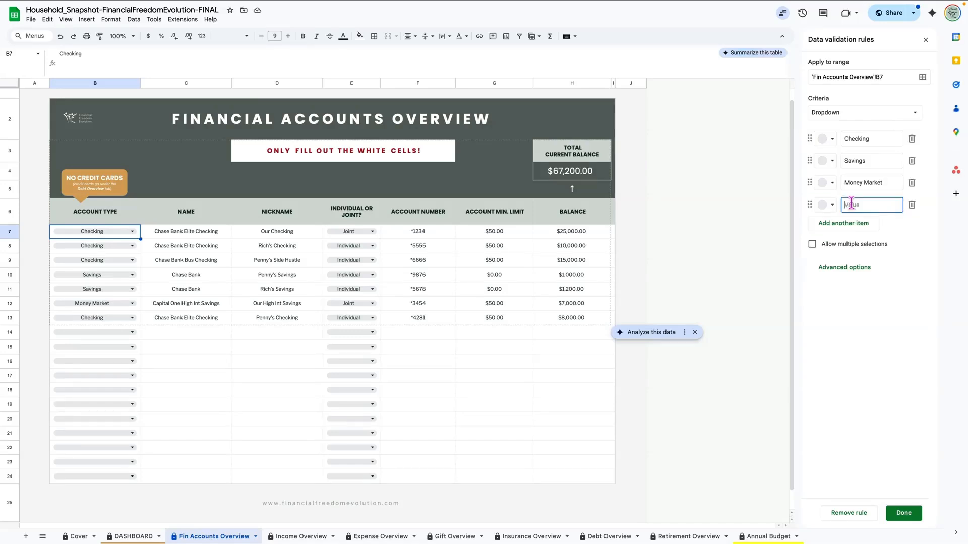
pyautogui.write('HYS Account')
pyautogui.click(904, 517)
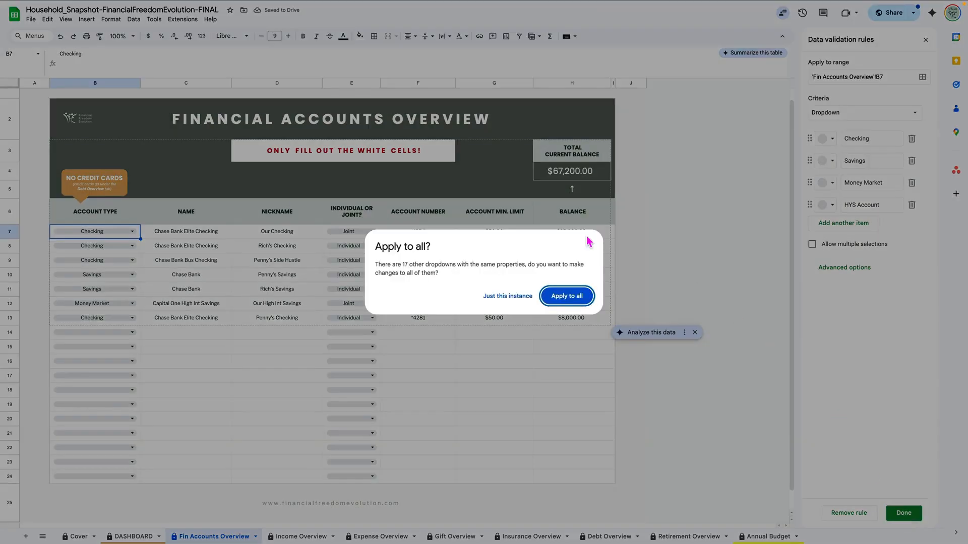
pyautogui.click(564, 298)
# Step: Apply HYS Account to all 17 dropdowns and confirm the first, second and last accounts offer it
pyautogui.click(550, 300)
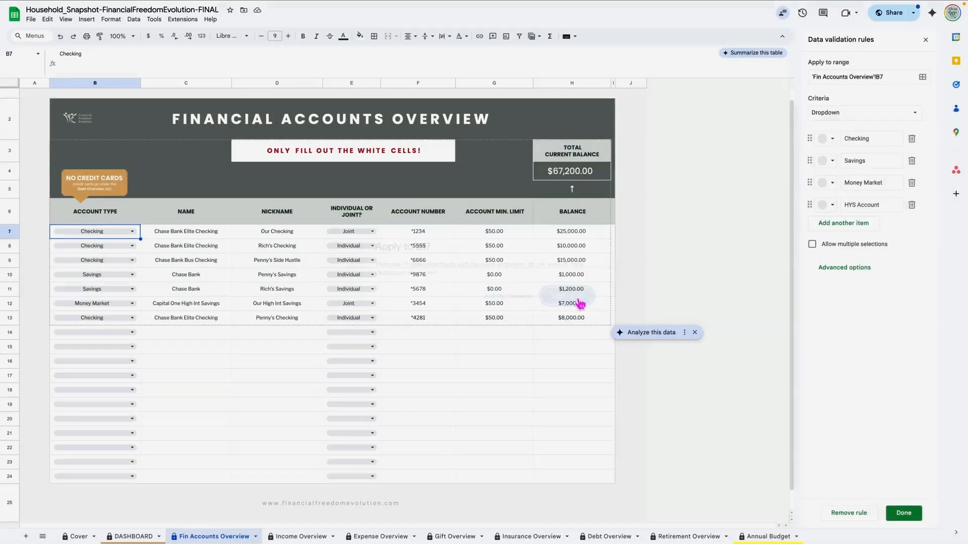
pyautogui.click(133, 246)
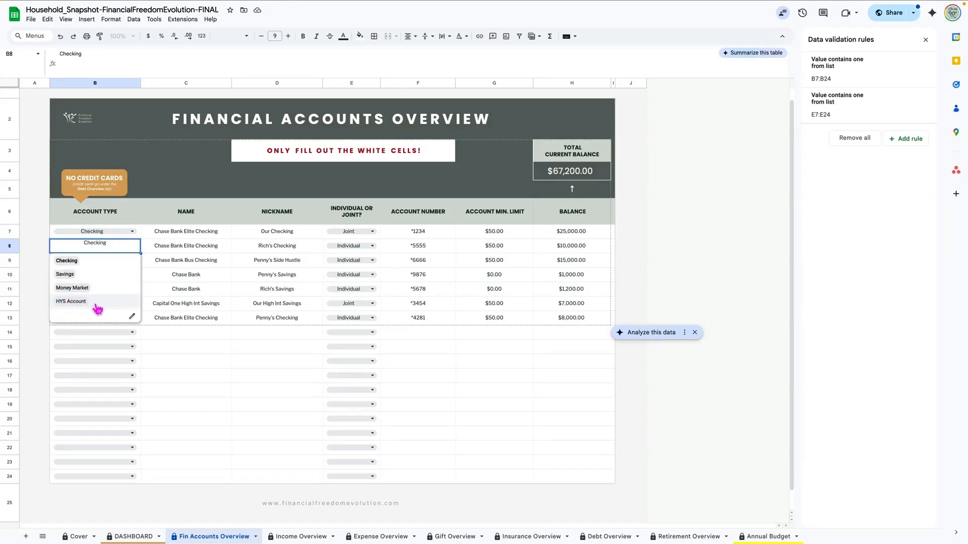
pyautogui.click(134, 231)
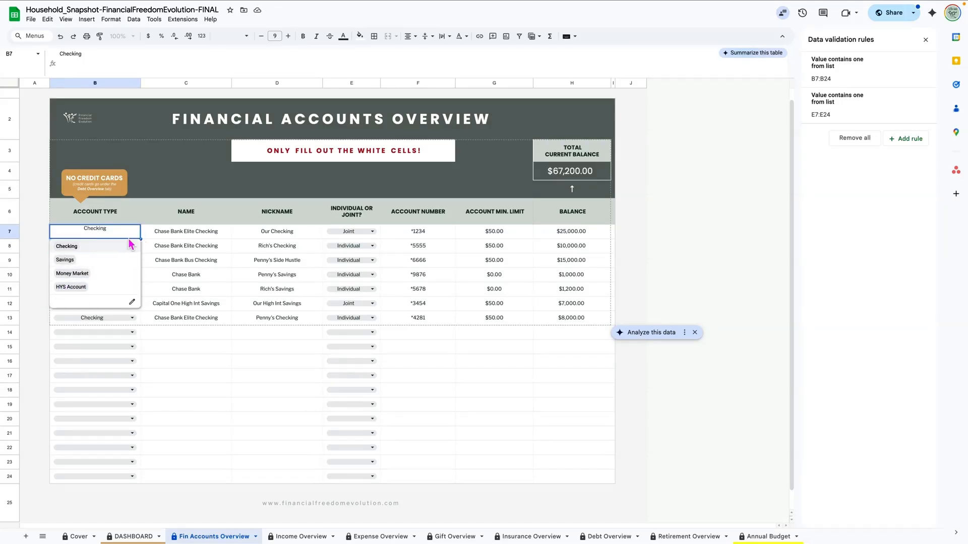
pyautogui.click(195, 372)
pyautogui.click(132, 318)
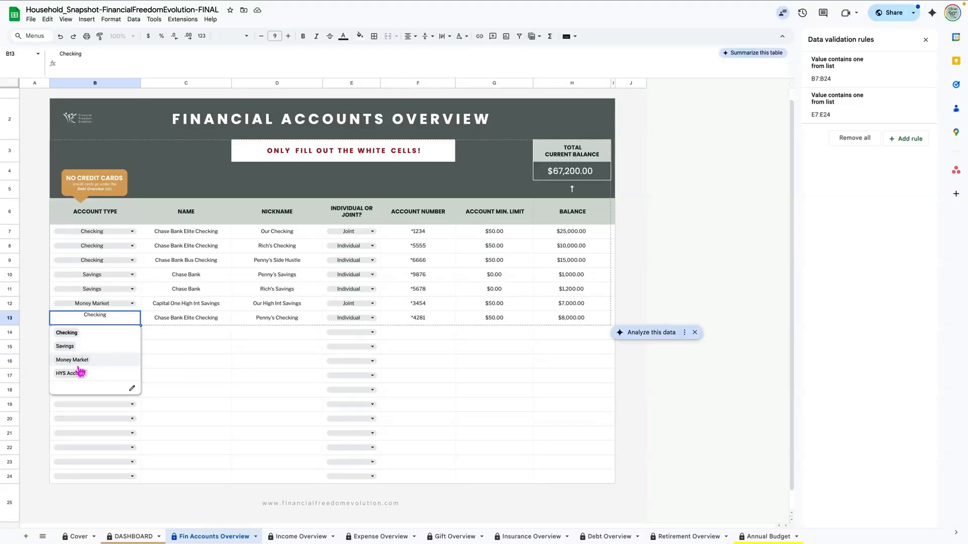
pyautogui.click(222, 375)
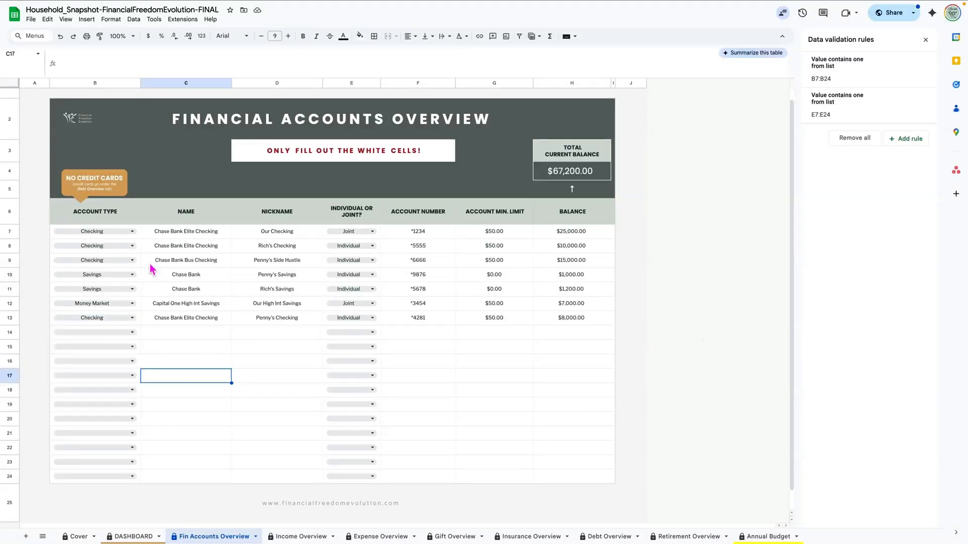
pyautogui.click(132, 232)
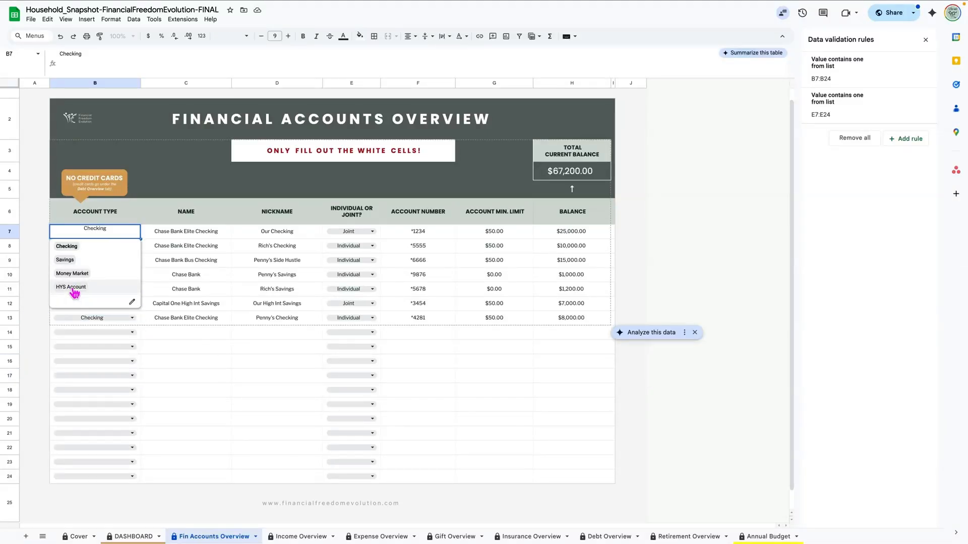
# Step: Remove HYS Account from the rule, apply to all, and return to Income Overview
pyautogui.click(131, 302)
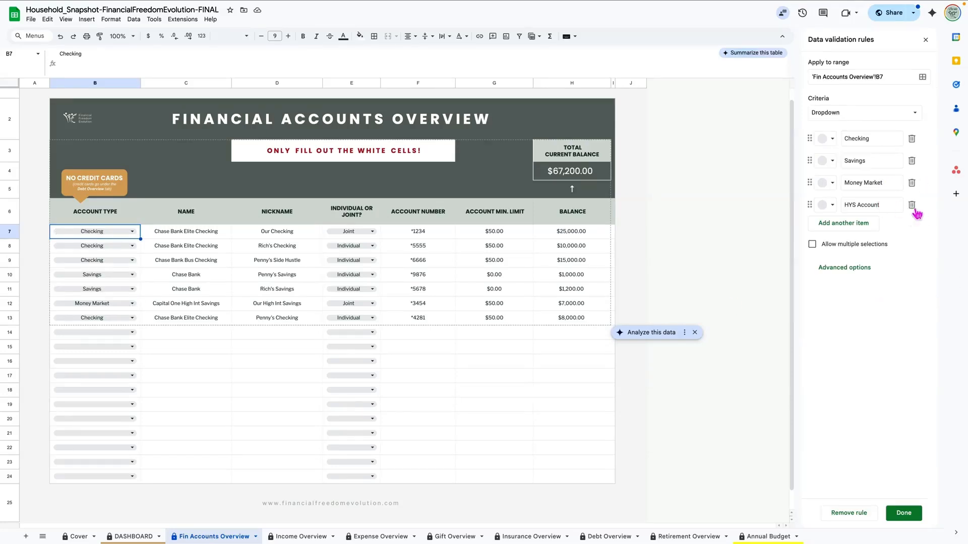
pyautogui.click(911, 206)
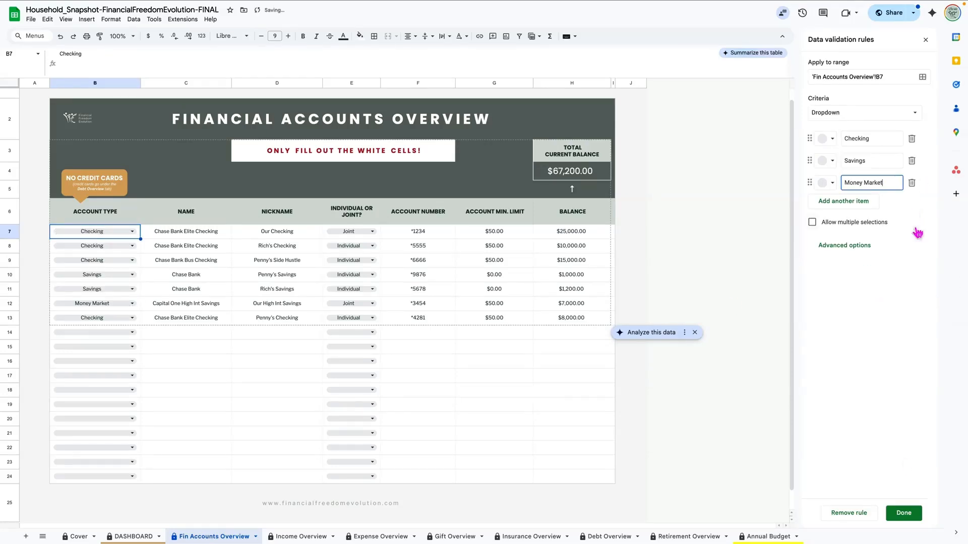
pyautogui.click(903, 513)
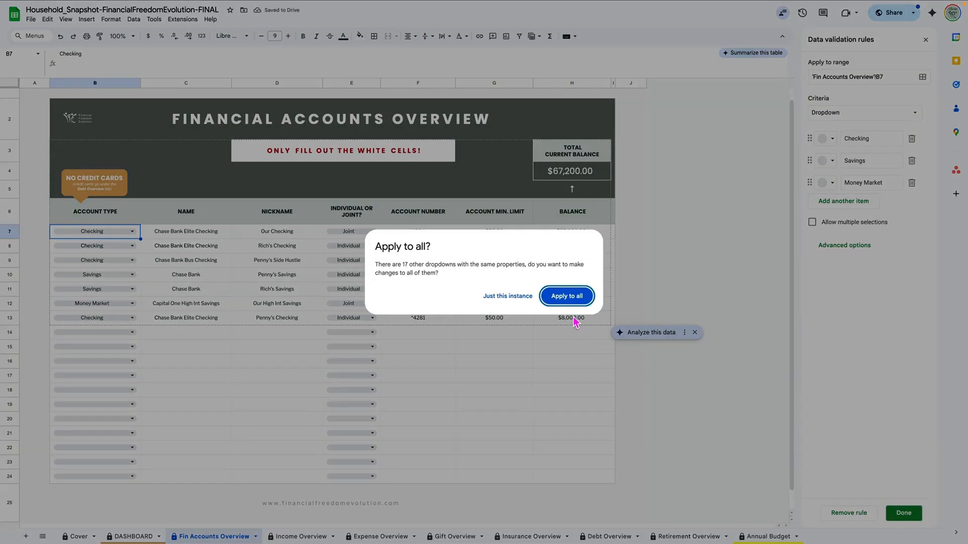
pyautogui.click(565, 297)
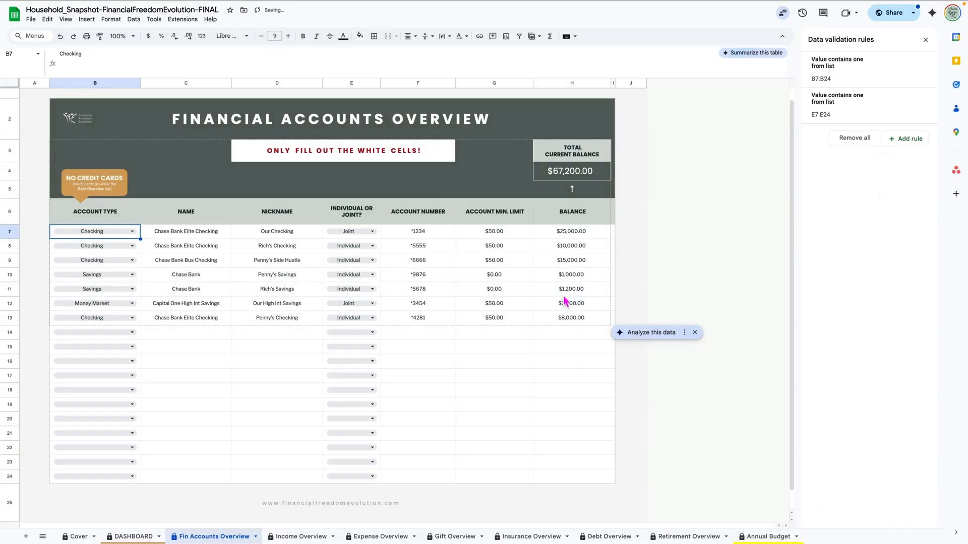
pyautogui.click(925, 40)
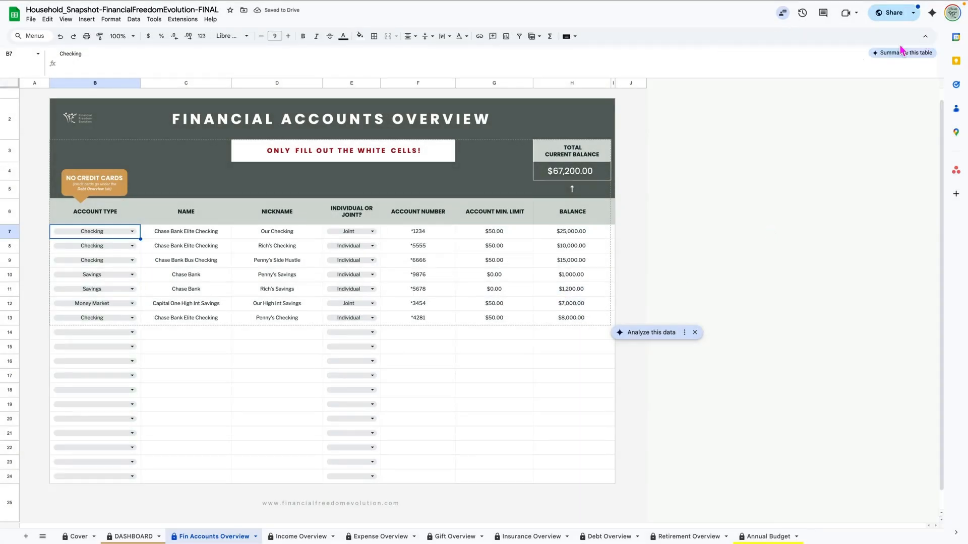
pyautogui.click(299, 537)
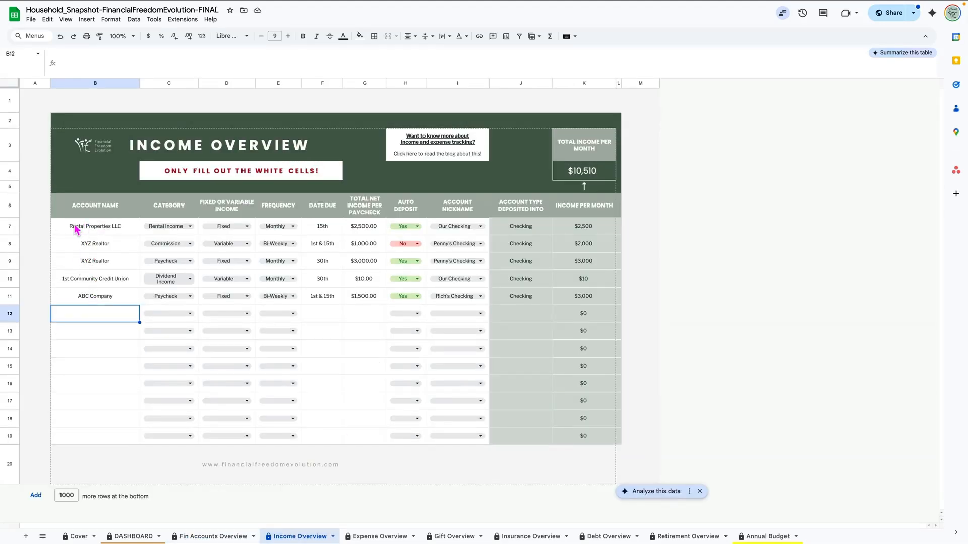
pyautogui.click(109, 230)
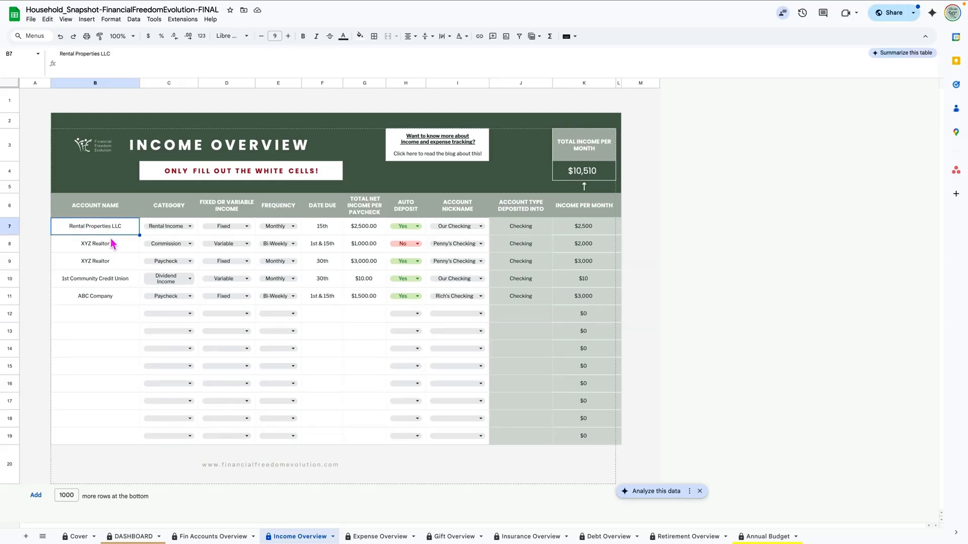
pyautogui.click(112, 247)
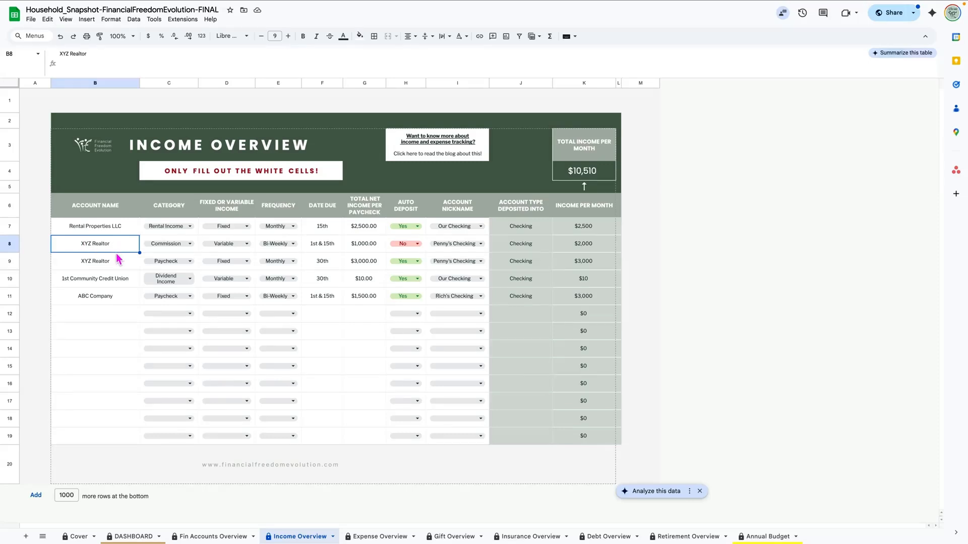
pyautogui.click(118, 263)
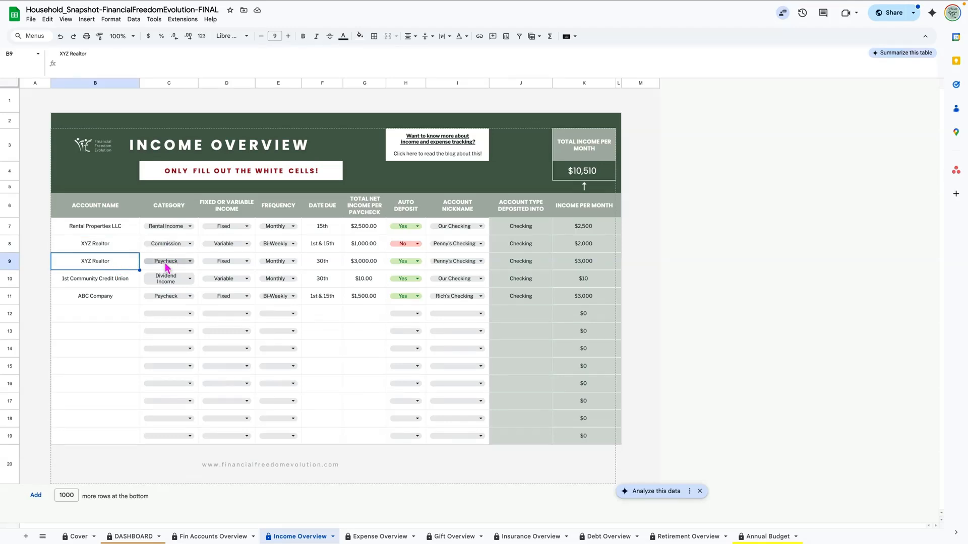
pyautogui.click(121, 281)
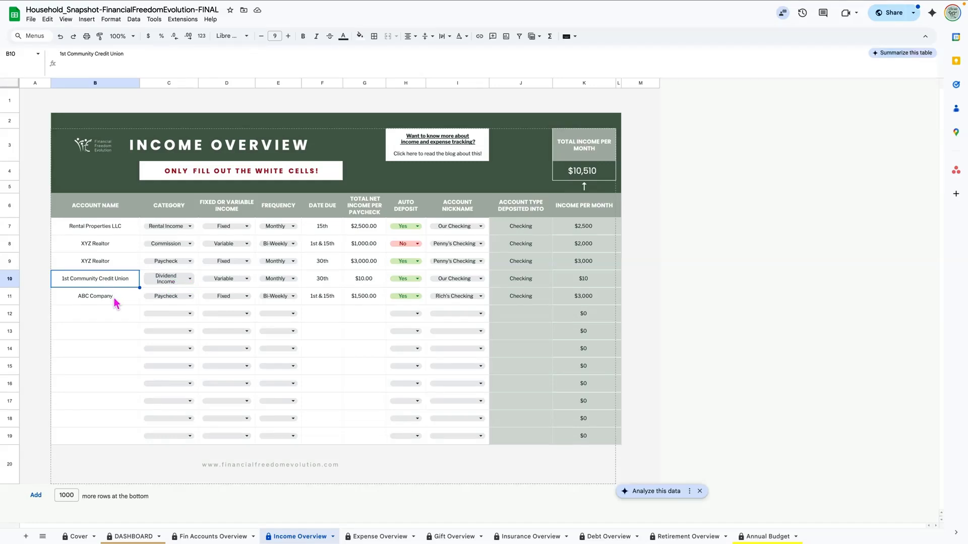
pyautogui.click(83, 296)
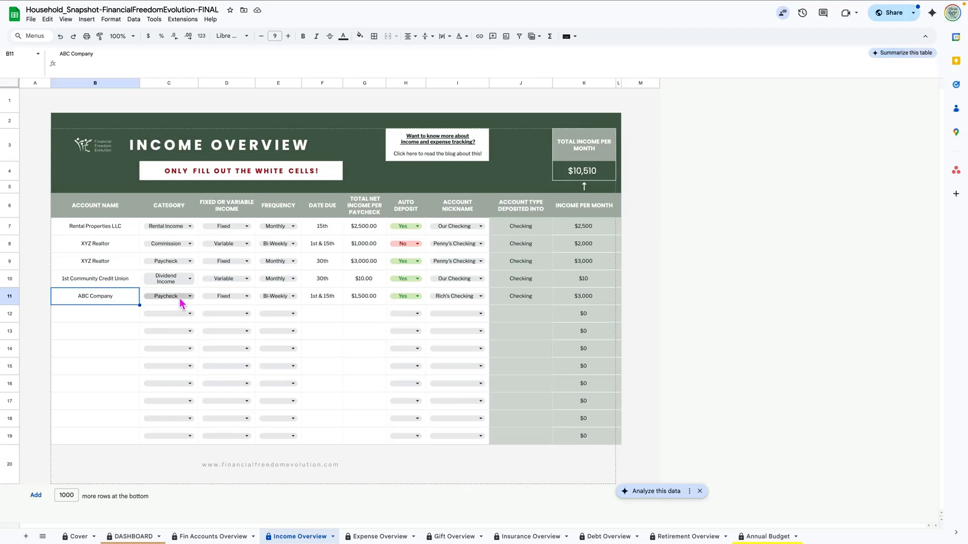
pyautogui.click(112, 233)
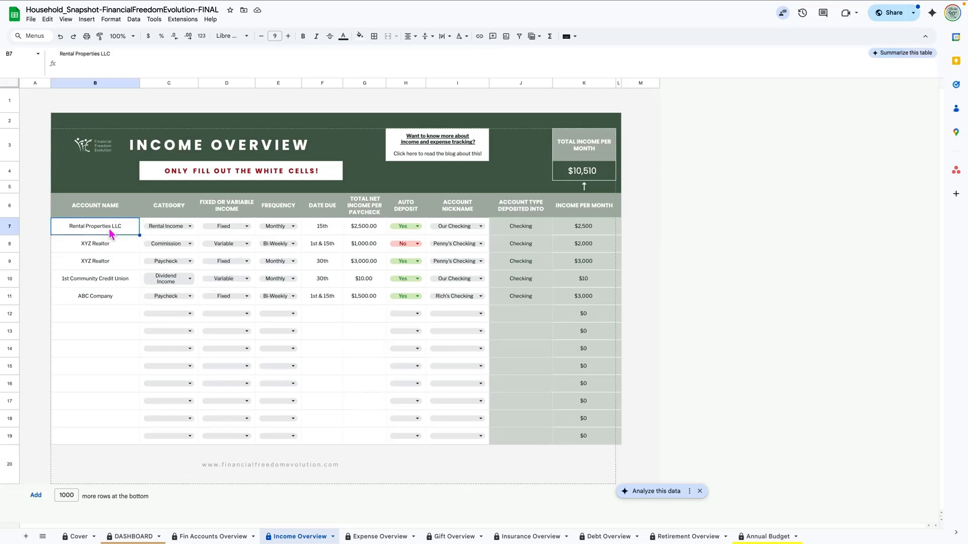
pyautogui.click(248, 227)
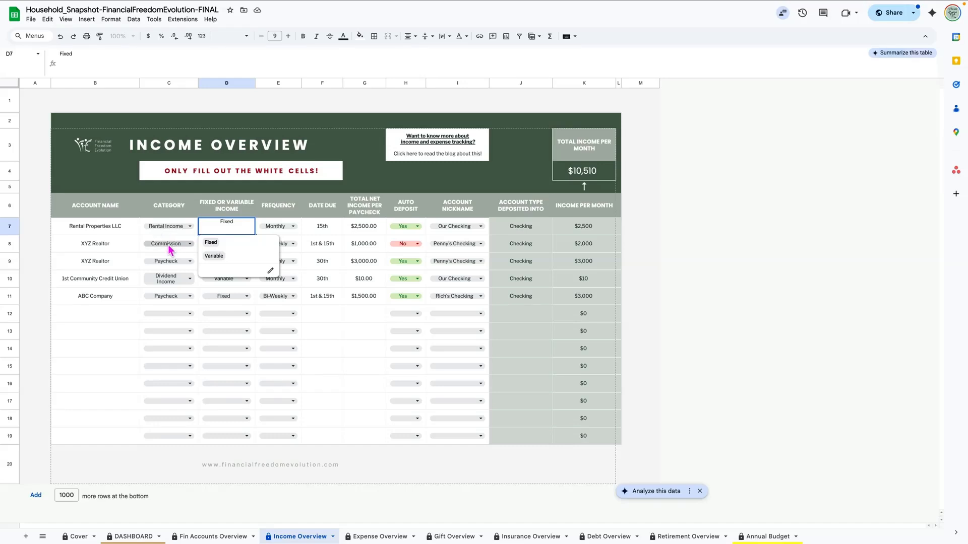
pyautogui.click(121, 248)
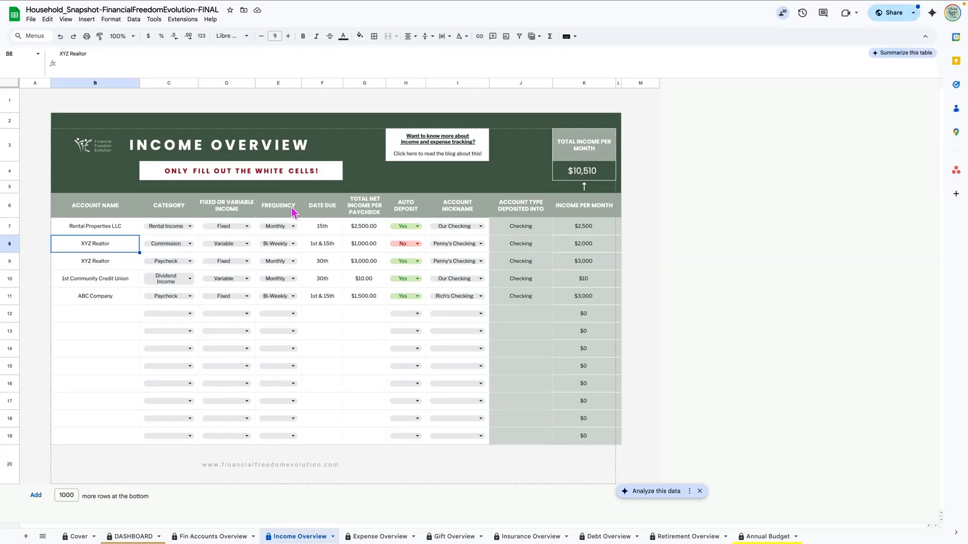
pyautogui.click(294, 225)
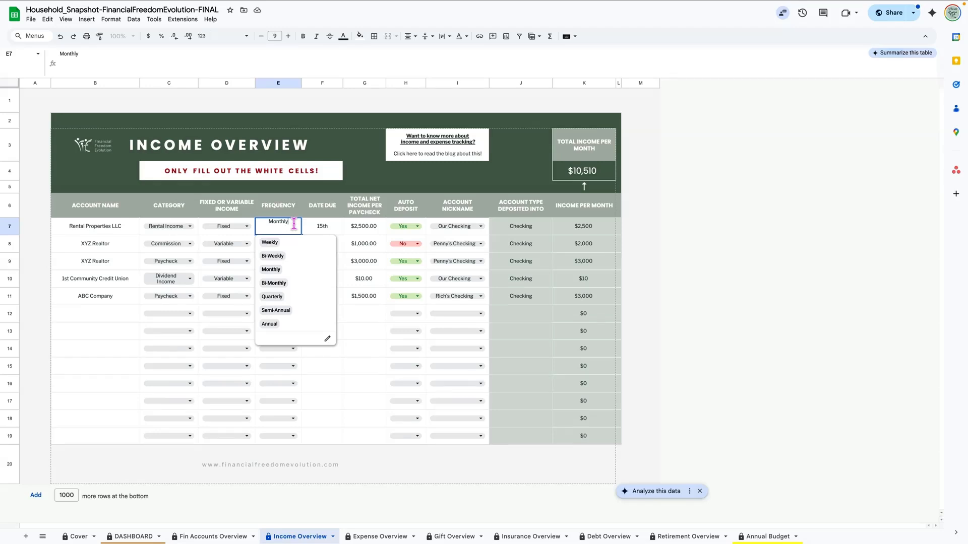
pyautogui.click(291, 213)
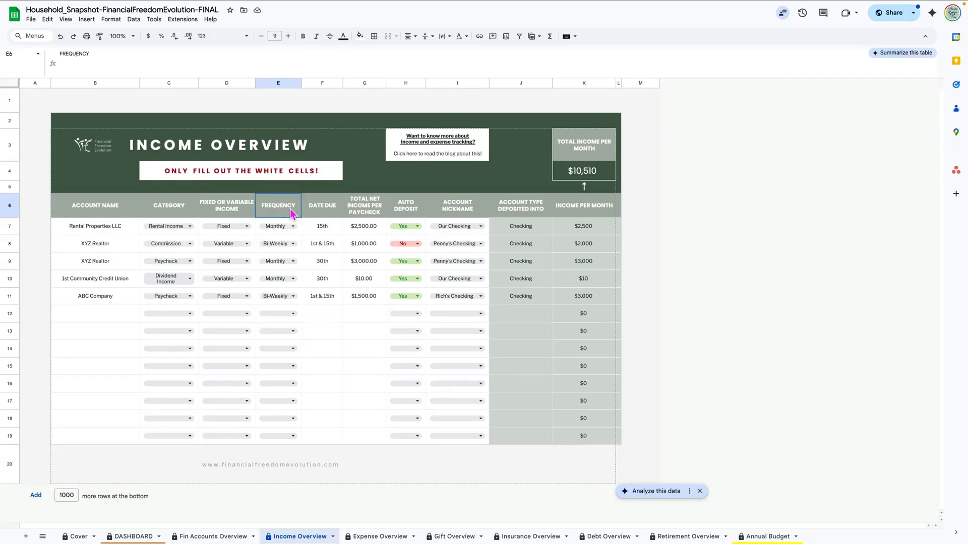
pyautogui.click(327, 231)
pyautogui.click(368, 231)
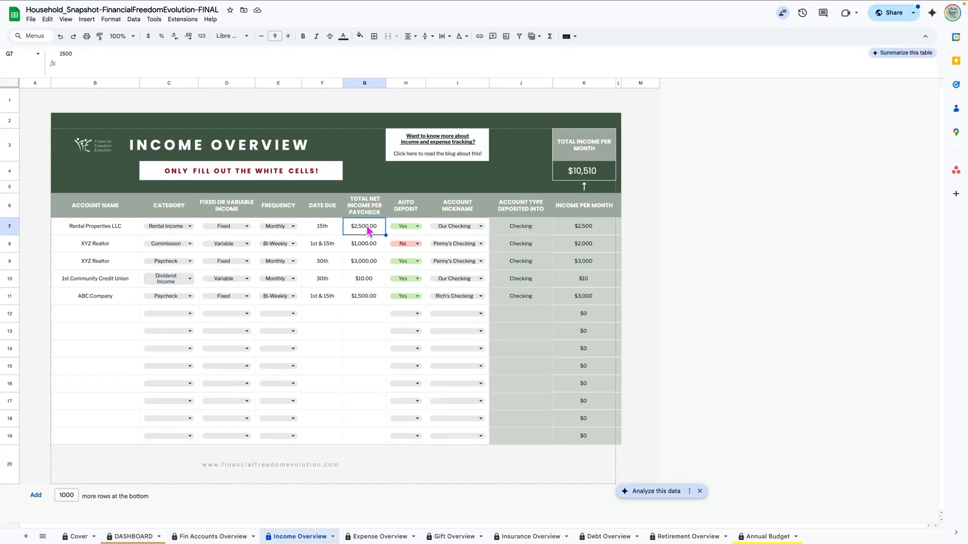
pyautogui.doubleClick(419, 225)
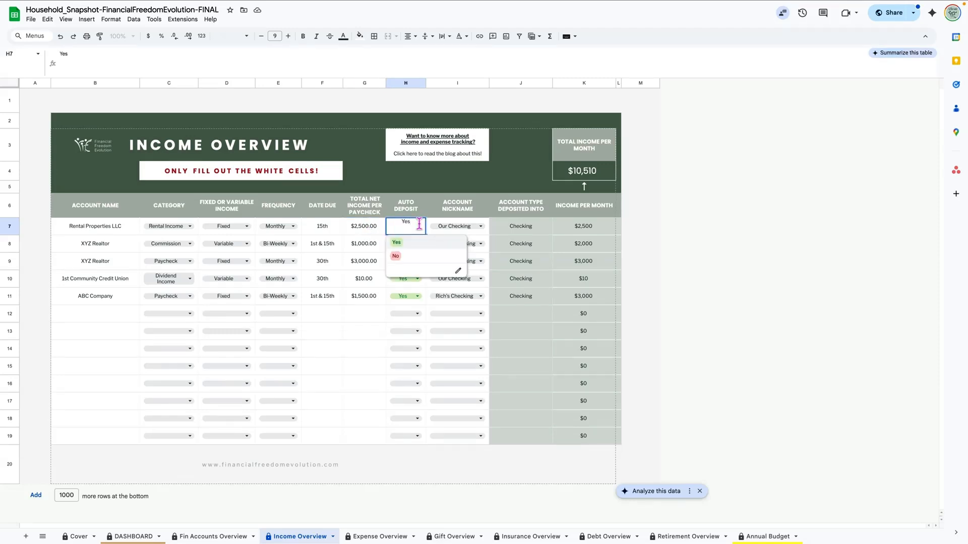
pyautogui.click(381, 229)
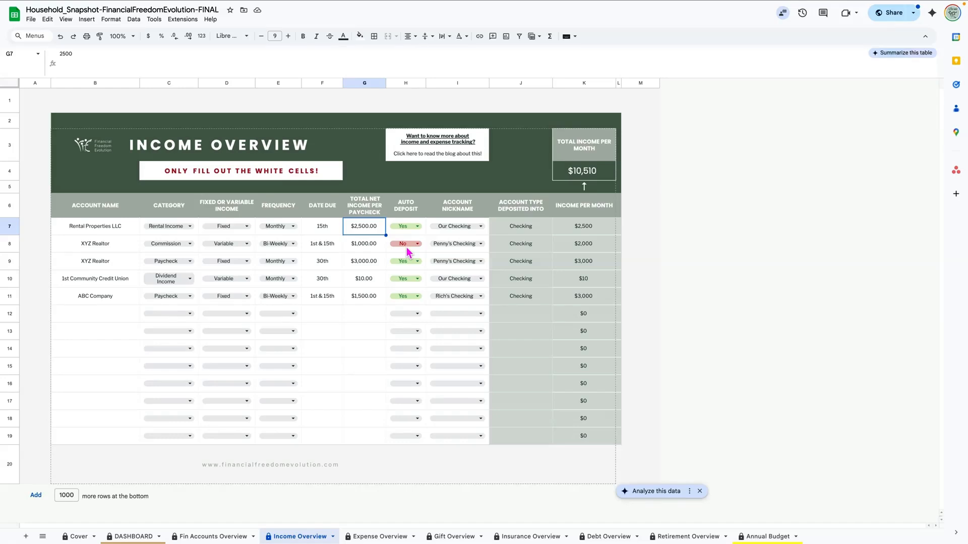
# Step: Check Rental Properties LLC's account nickname choices, keeping Our Checking
pyautogui.click(453, 227)
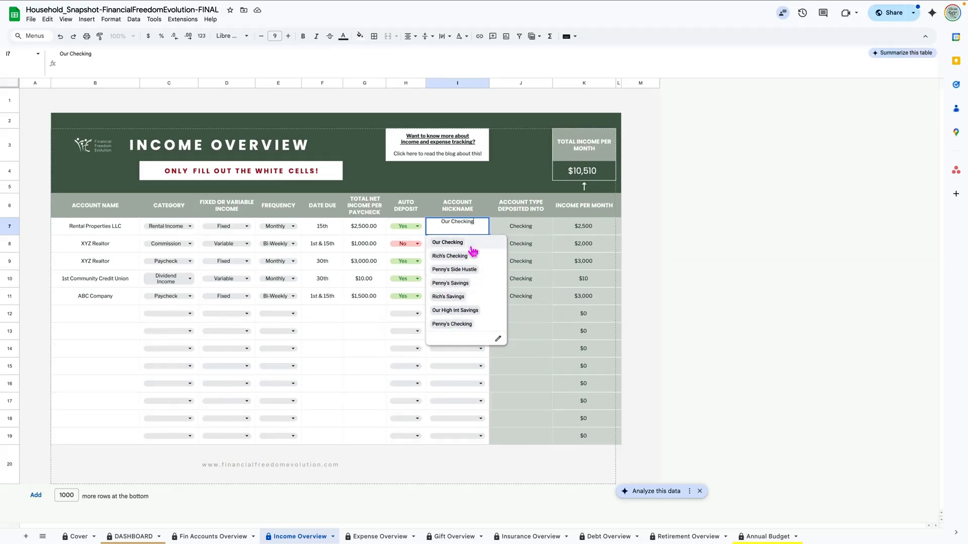
pyautogui.click(358, 337)
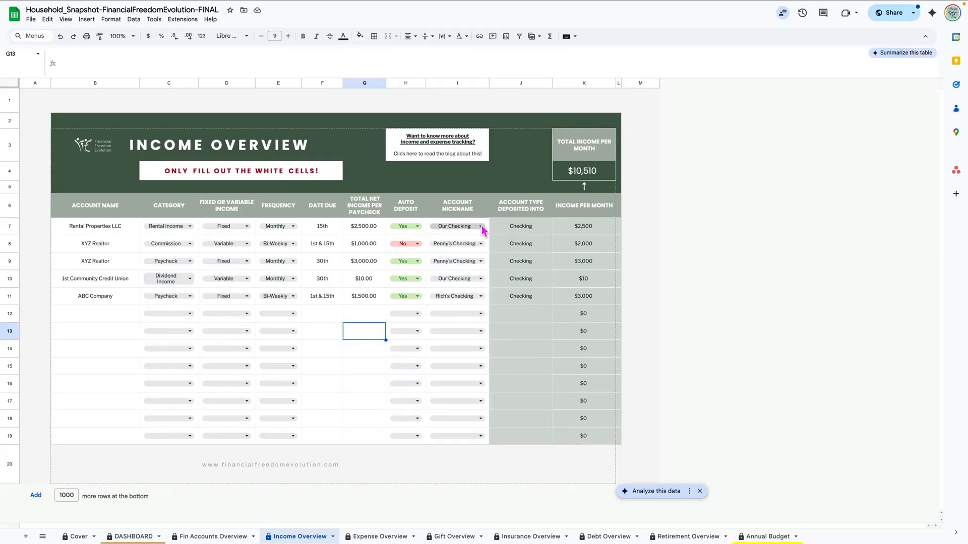
pyautogui.click(481, 226)
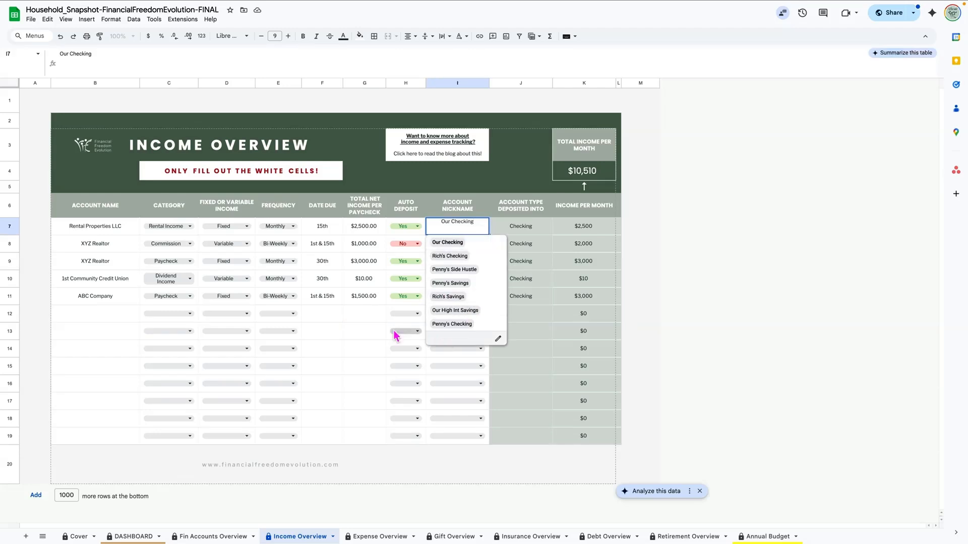
pyautogui.click(364, 317)
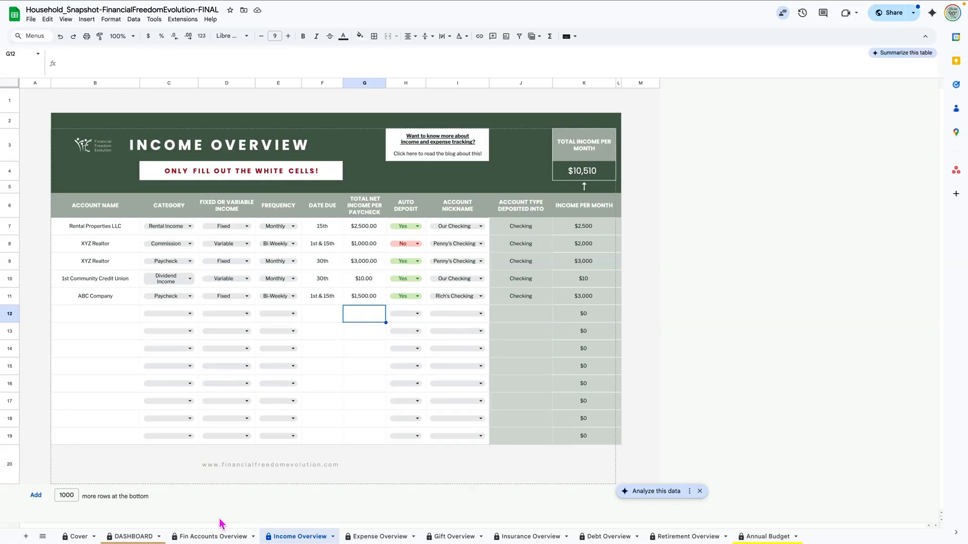
# Step: Visit Fin Accounts Overview and Income Overview, then open the Expense Overview sheet
pyautogui.click(209, 539)
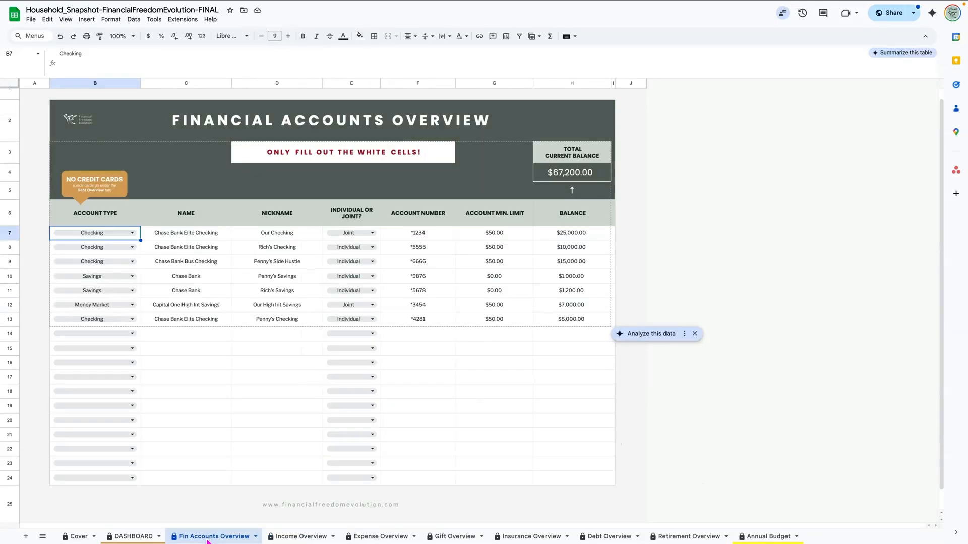
pyautogui.click(274, 538)
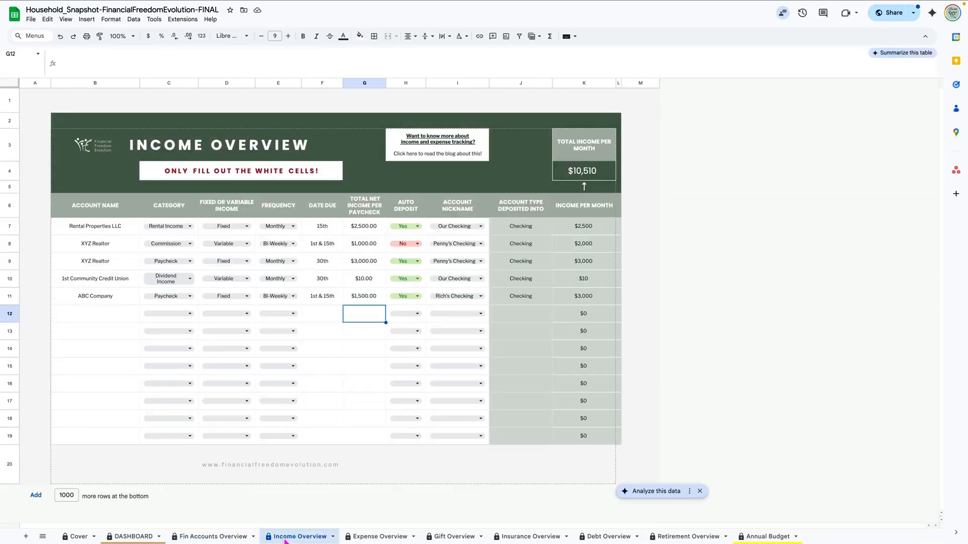
pyautogui.click(381, 537)
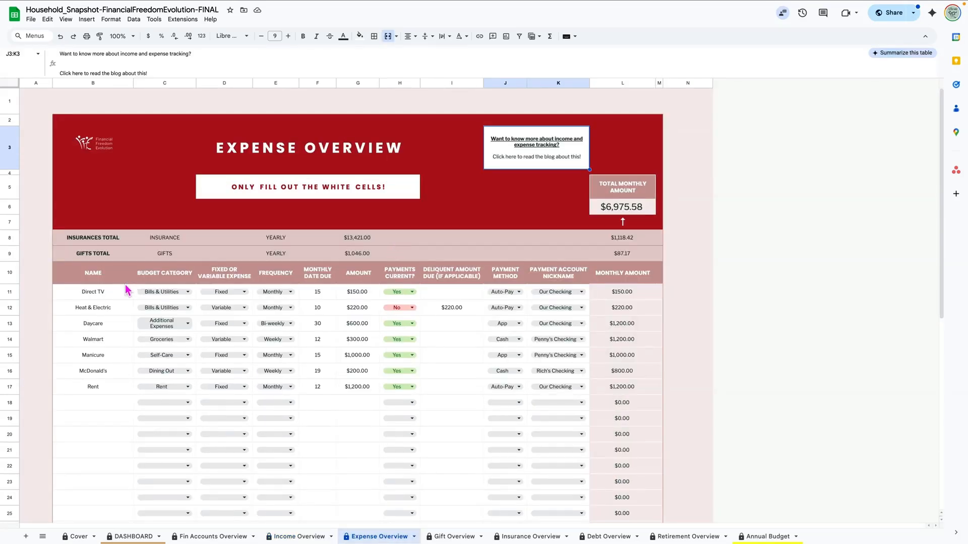
pyautogui.moveTo(6, 243); pyautogui.dragTo(3, 252)
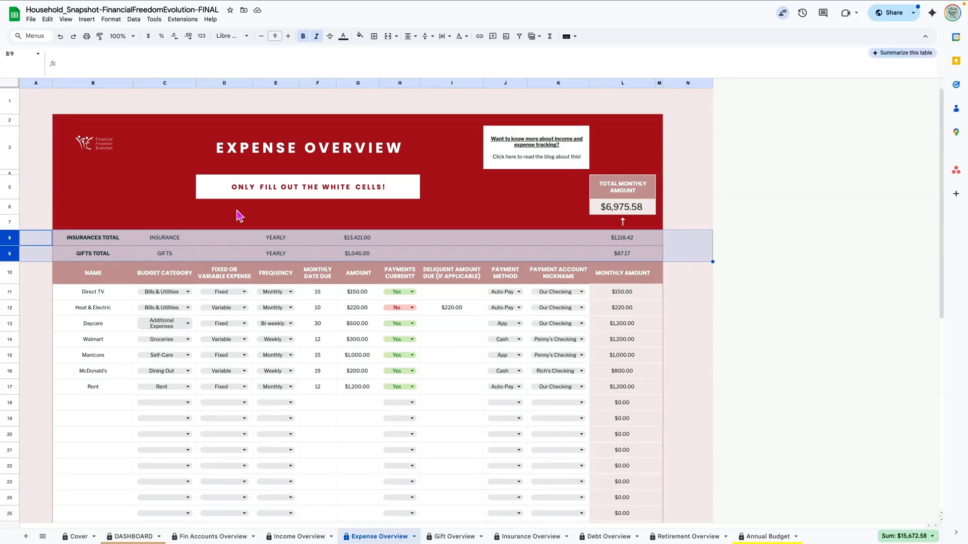
pyautogui.click(355, 245)
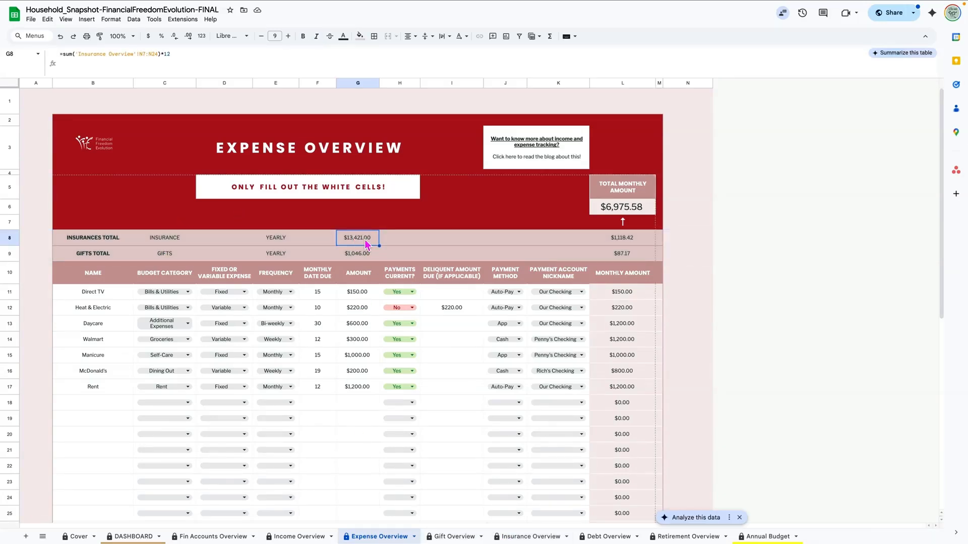
pyautogui.click(626, 242)
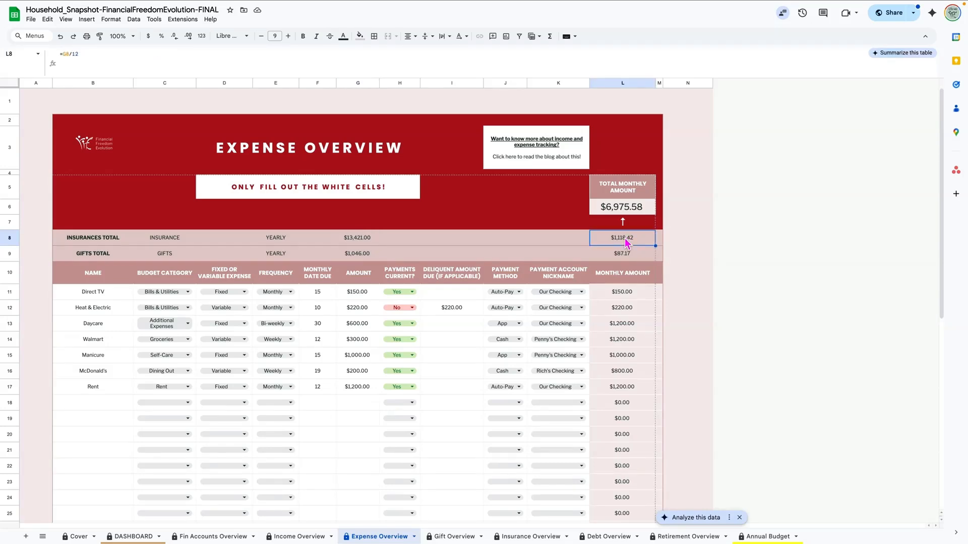
pyautogui.click(644, 214)
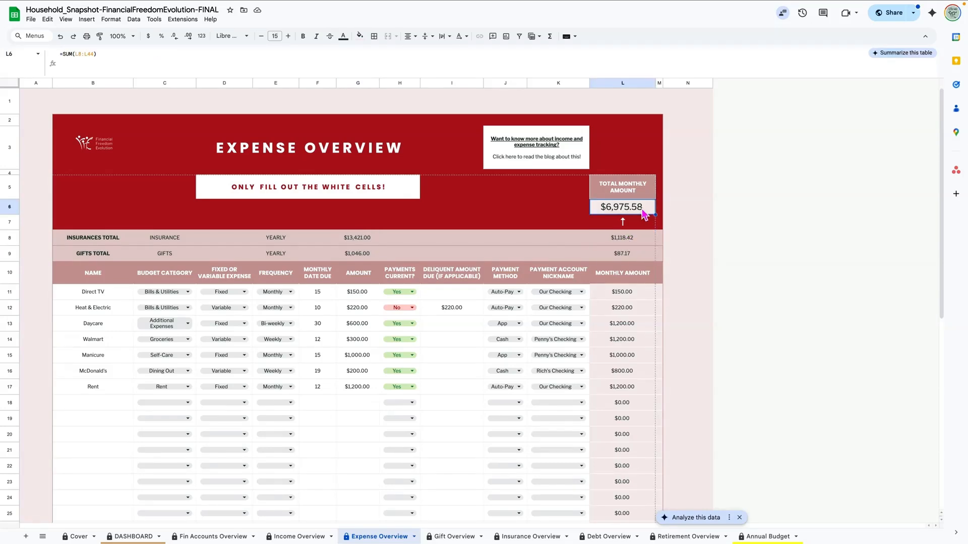
pyautogui.click(64, 296)
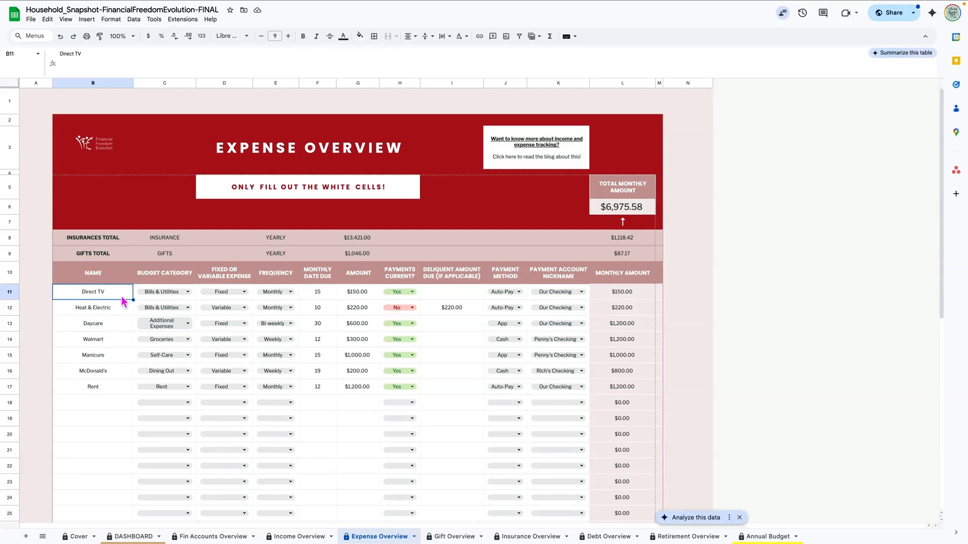
pyautogui.click(115, 342)
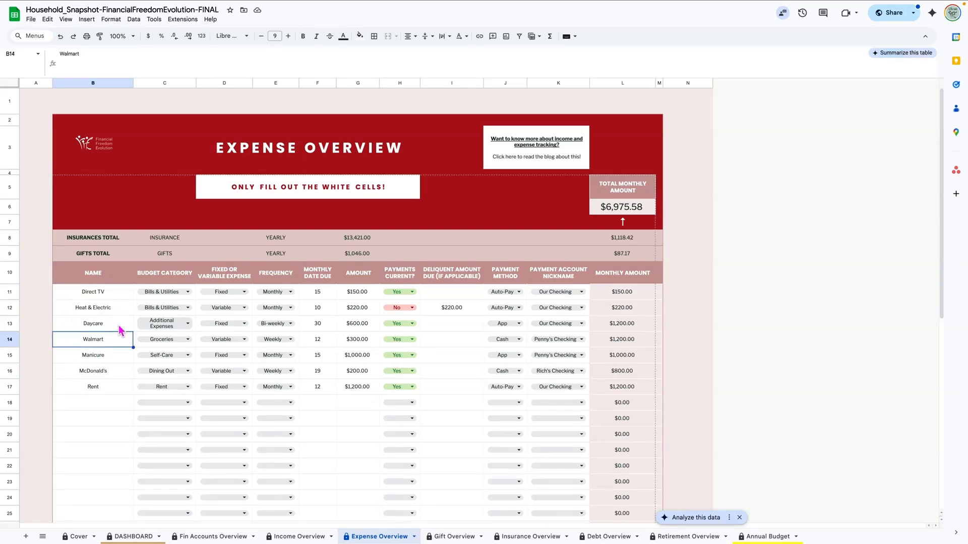
pyautogui.click(119, 324)
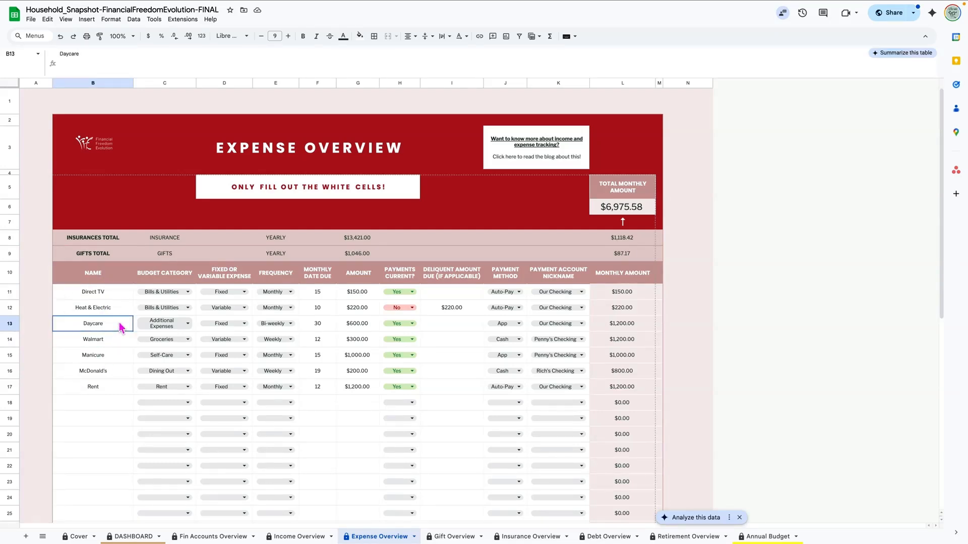
pyautogui.click(115, 293)
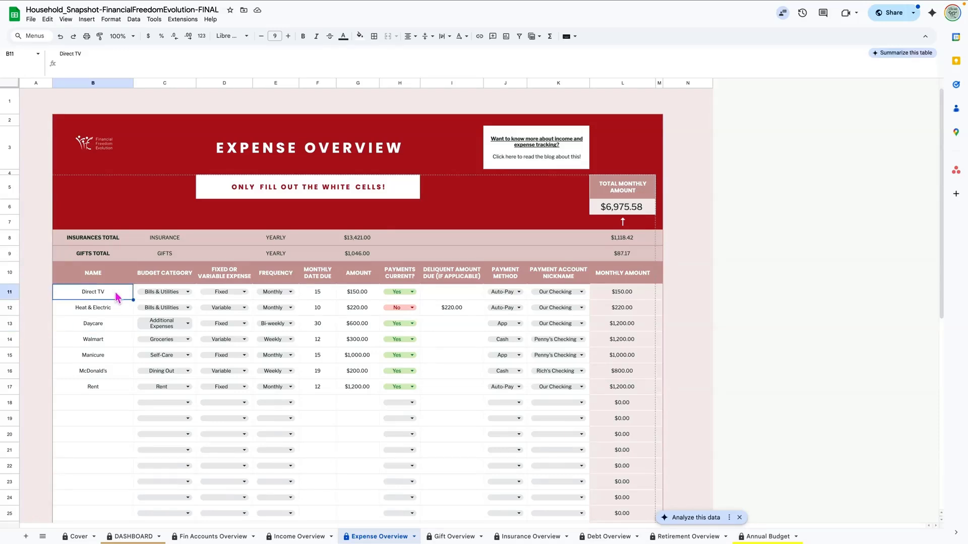
pyautogui.click(188, 291)
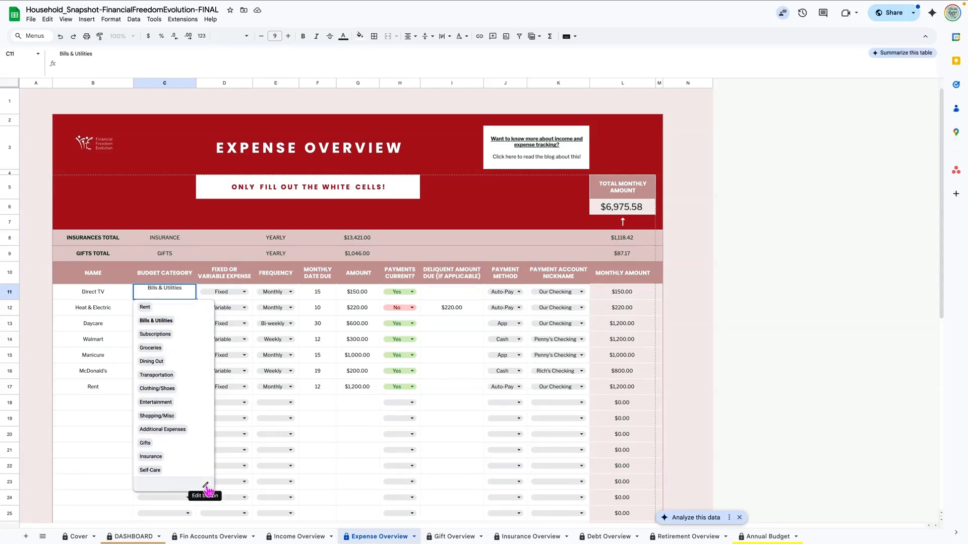
pyautogui.click(78, 404)
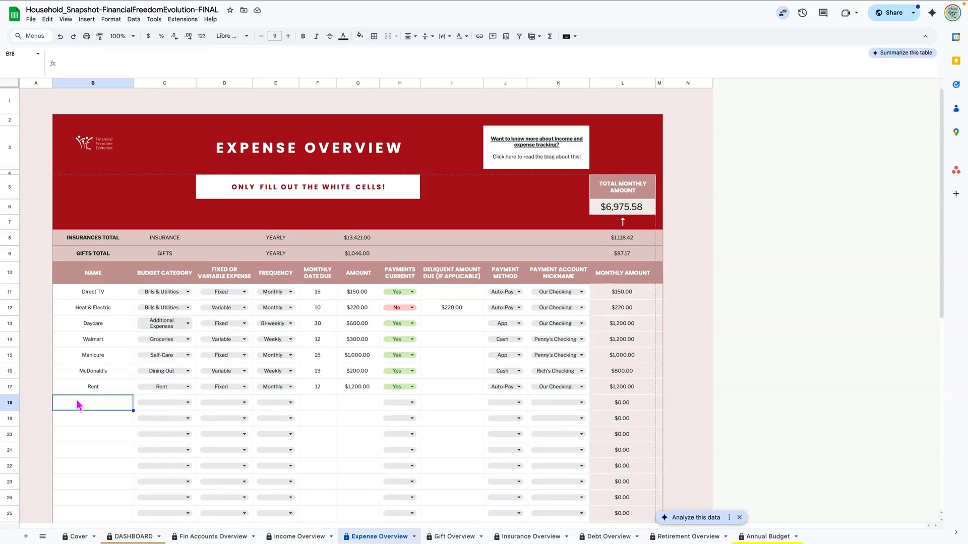
pyautogui.click(244, 291)
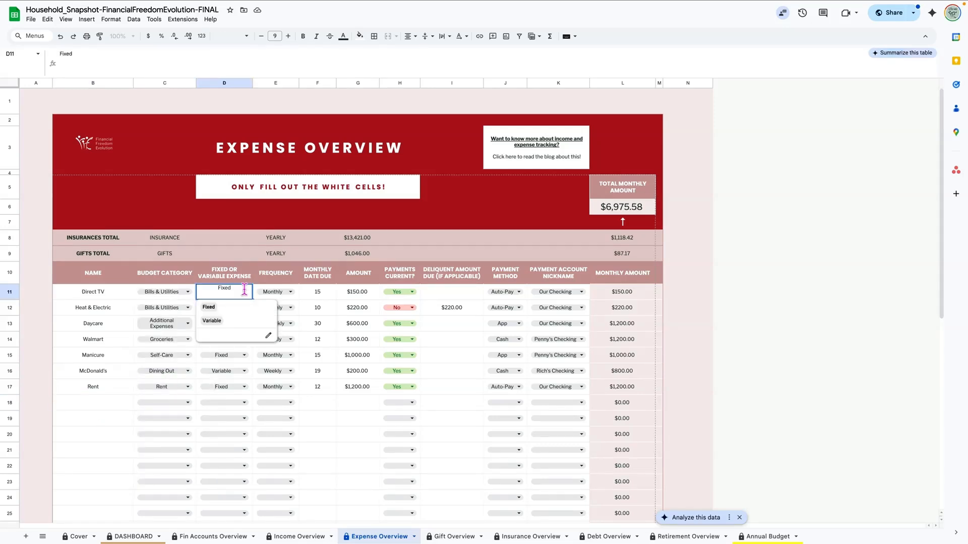
pyautogui.click(210, 307)
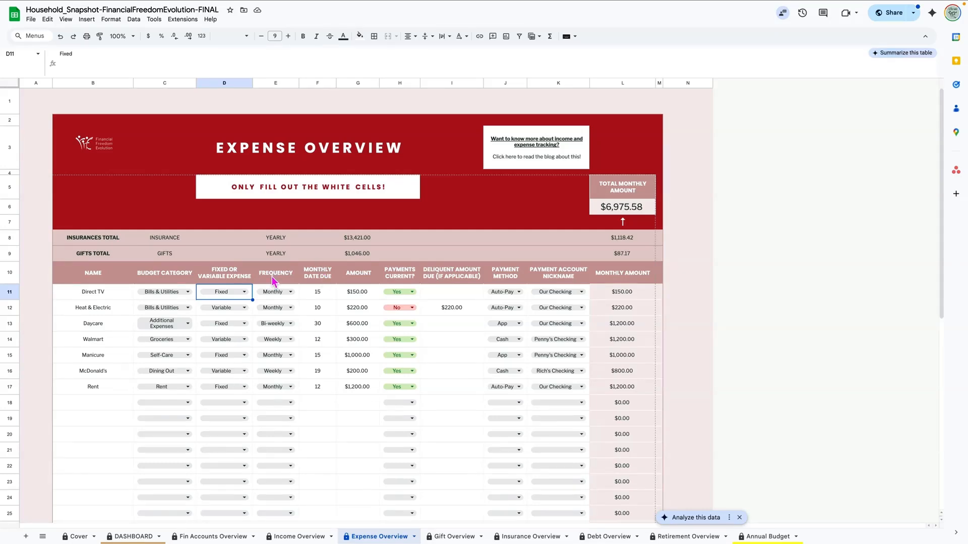
pyautogui.doubleClick(292, 296)
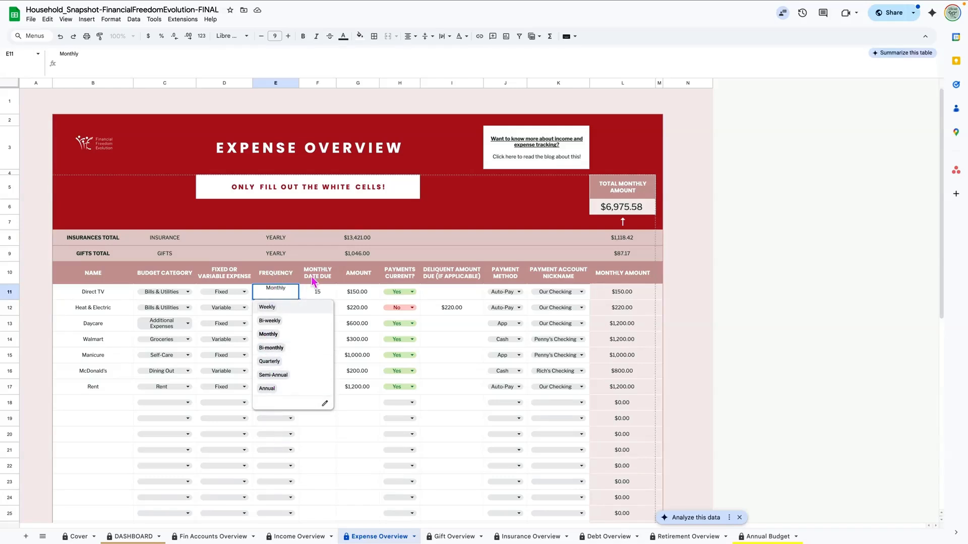
pyautogui.click(315, 293)
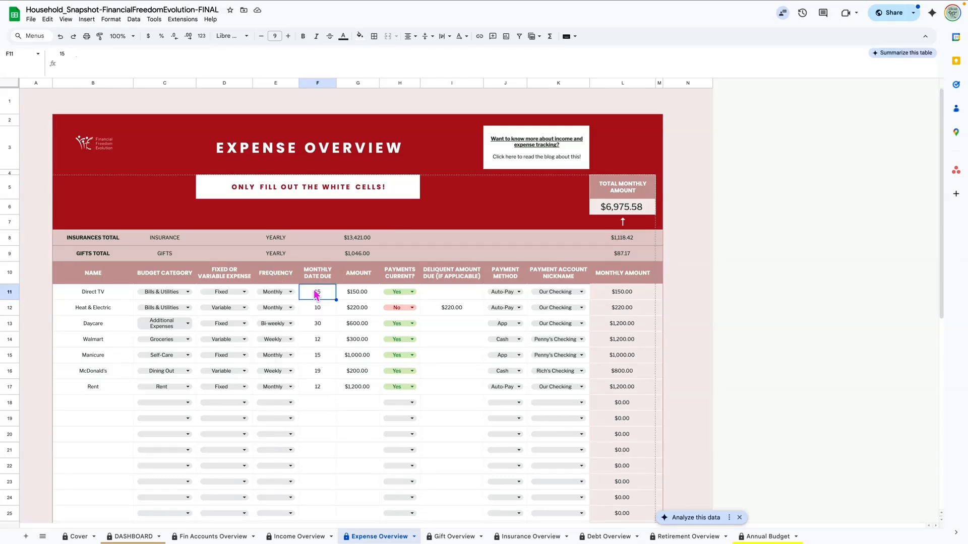
pyautogui.click(363, 295)
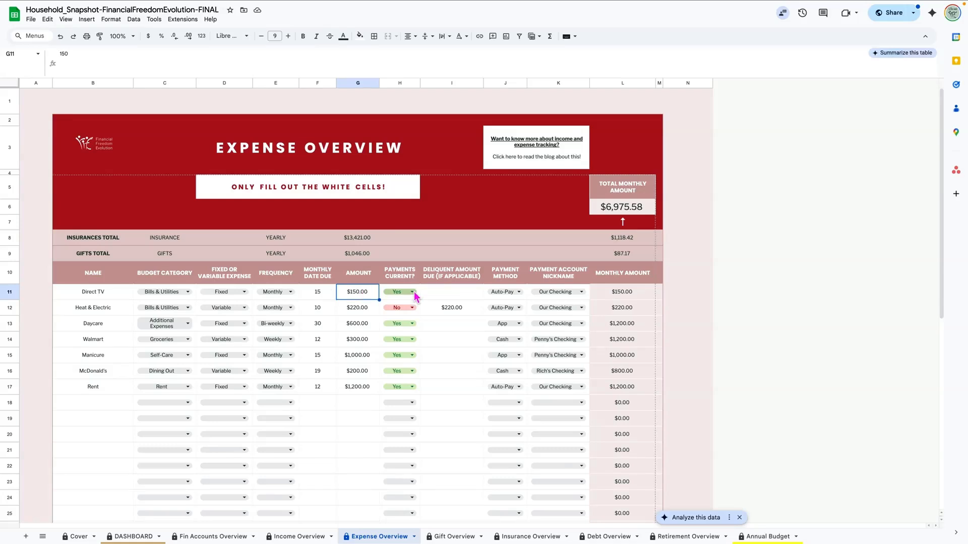
pyautogui.click(414, 295)
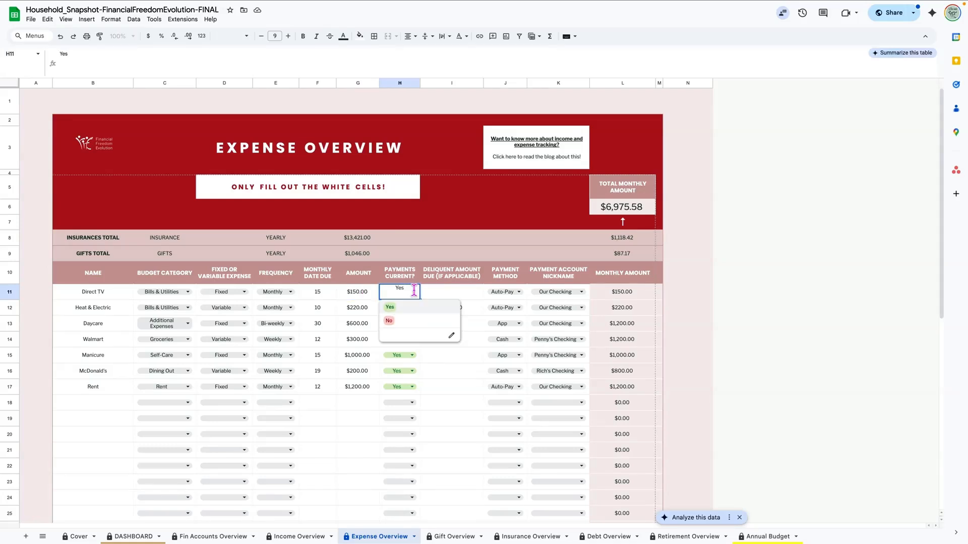
pyautogui.click(424, 297)
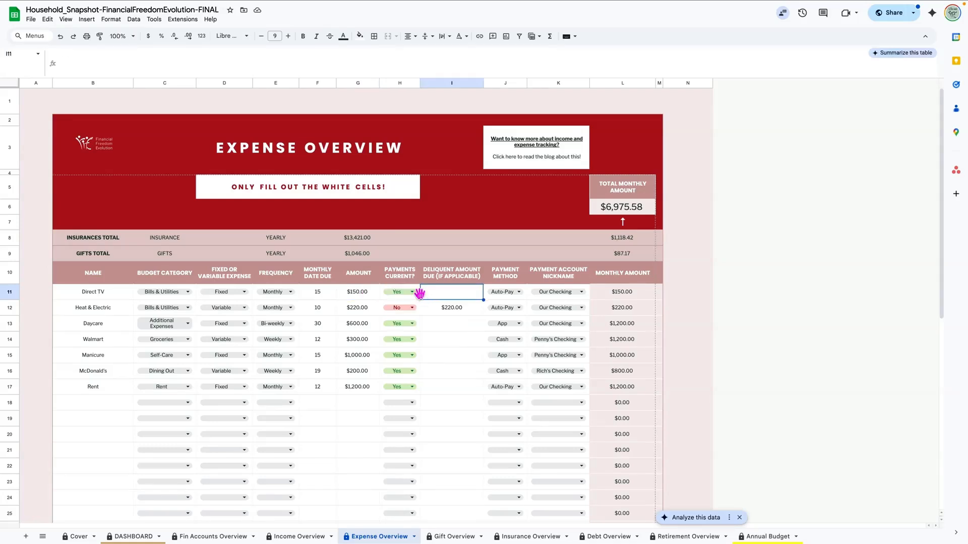
pyautogui.click(400, 312)
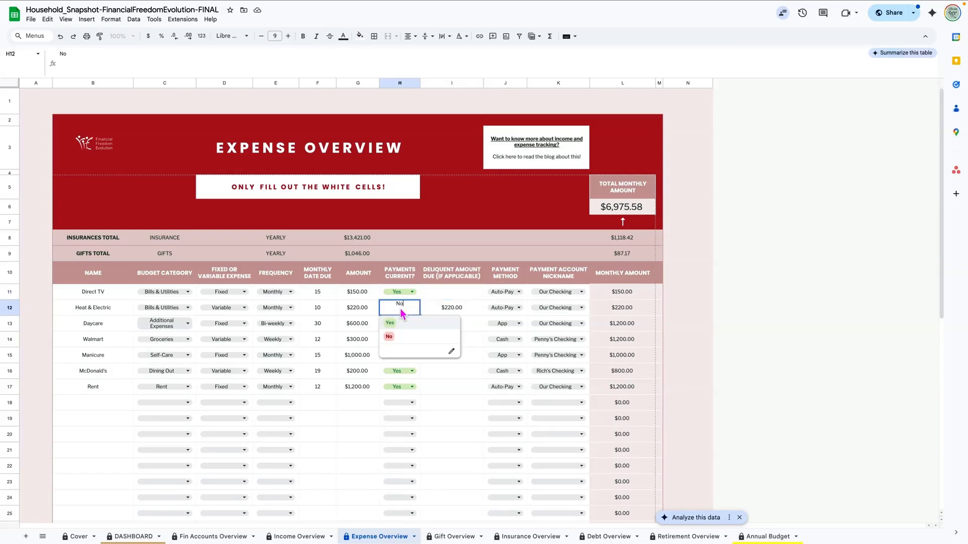
pyautogui.click(391, 339)
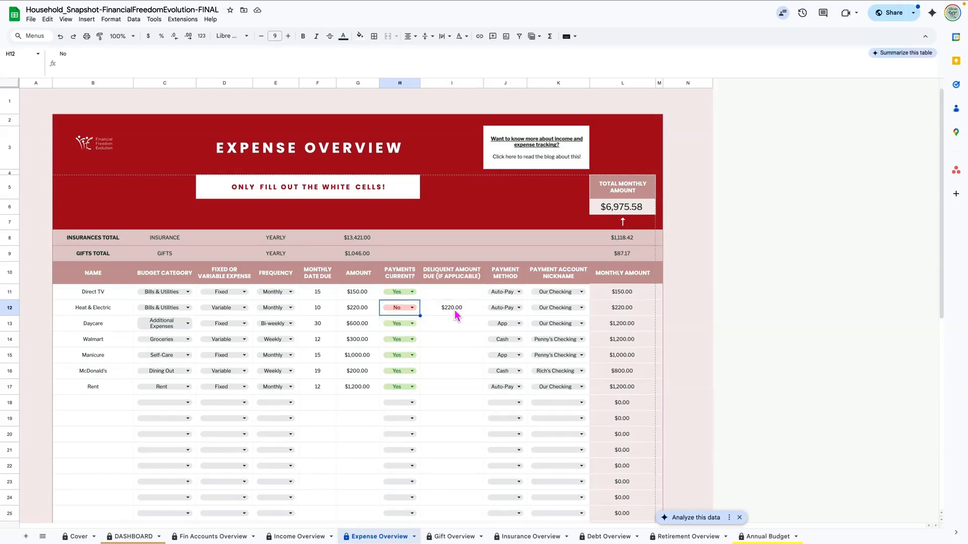
pyautogui.click(455, 310)
pyautogui.scroll(-1, 455, 310)
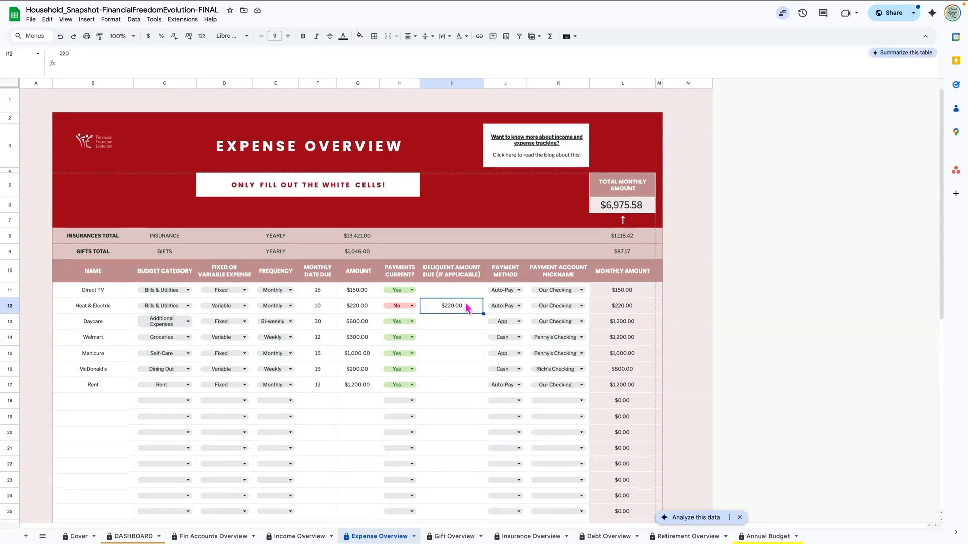
# Step: Review Direct TV's payment method and account nickname choices without changing them
pyautogui.click(512, 276)
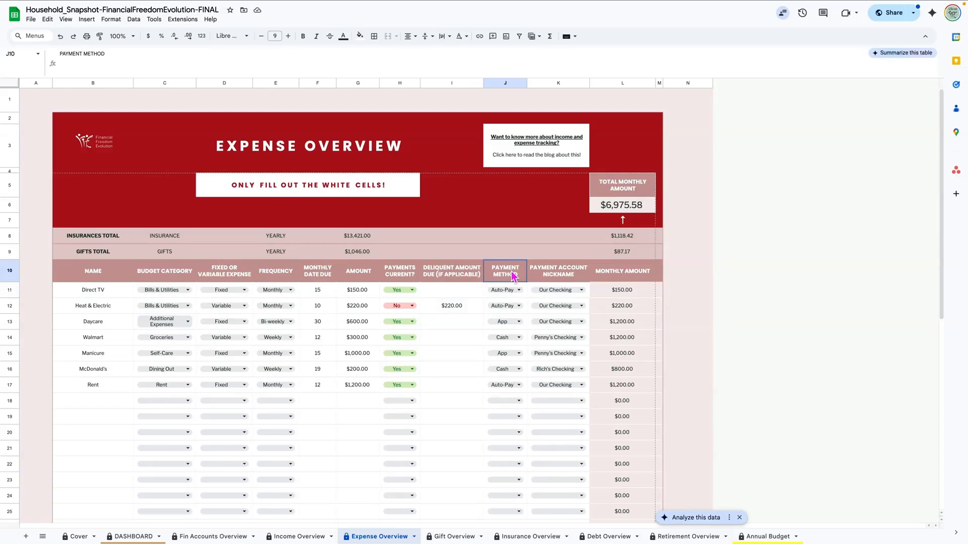
pyautogui.click(519, 291)
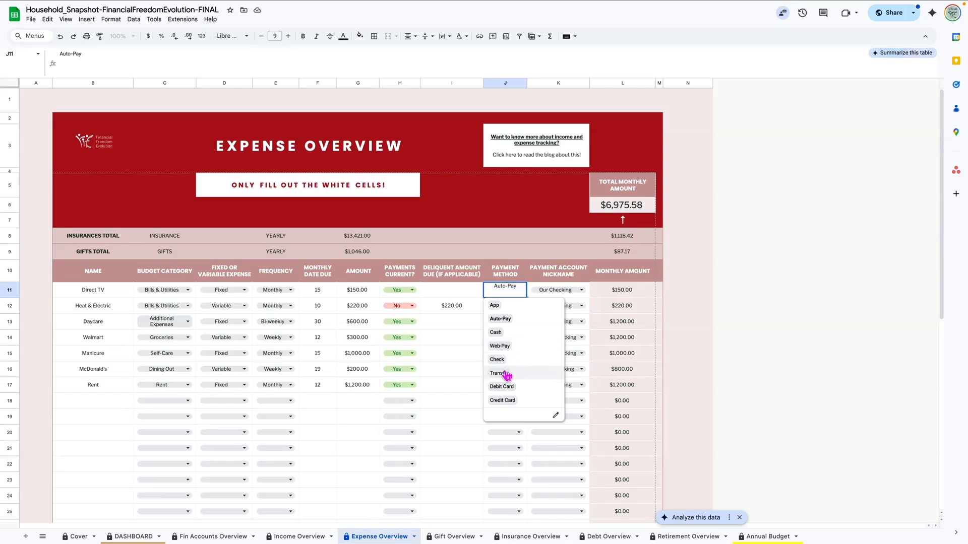
pyautogui.click(462, 339)
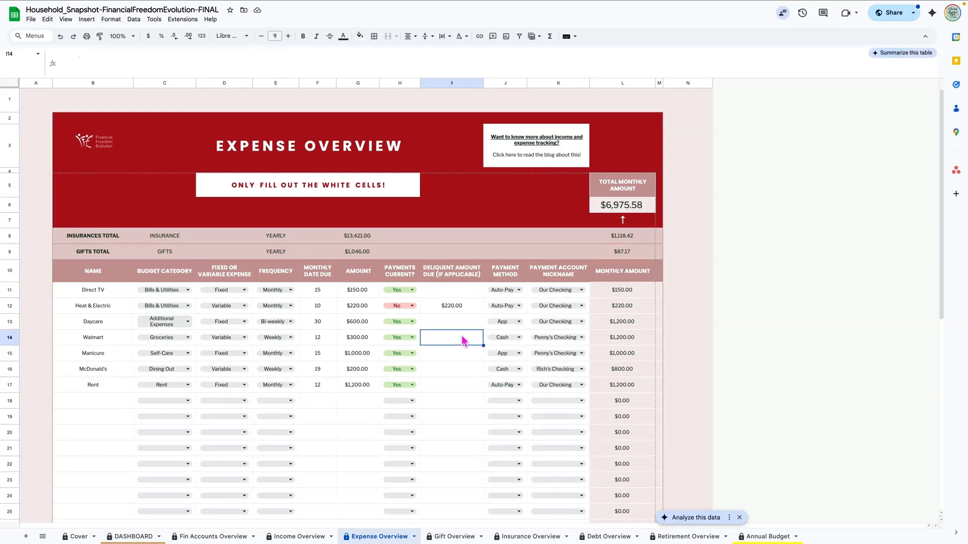
pyautogui.click(582, 290)
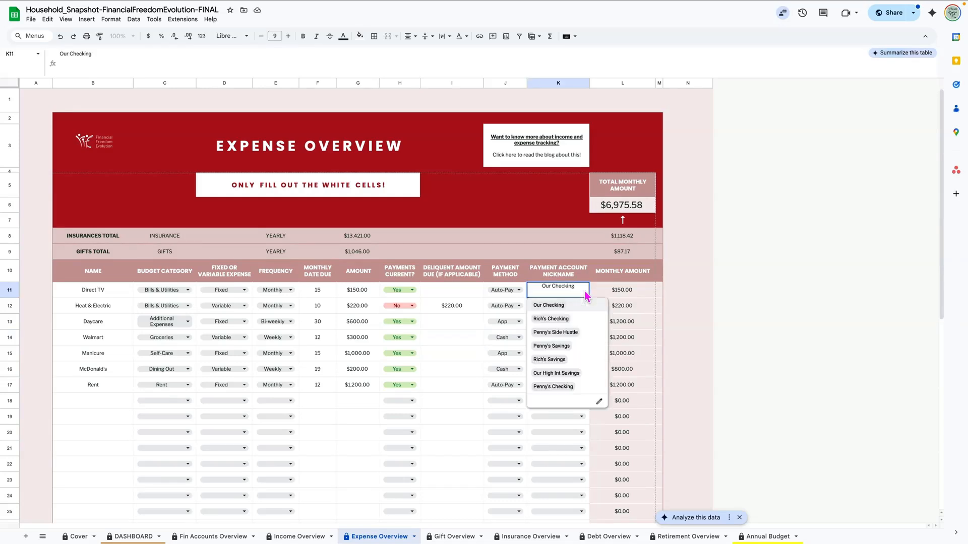
pyautogui.click(458, 388)
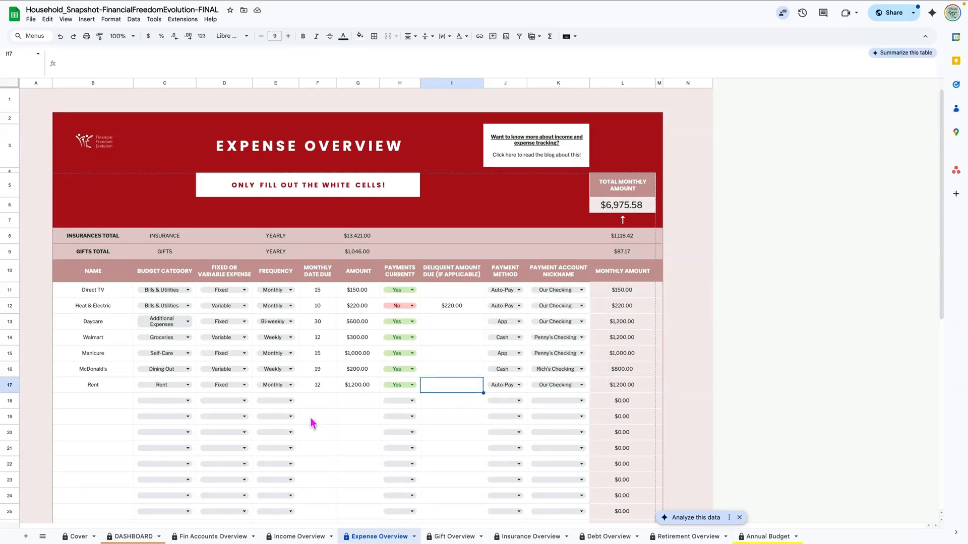
# Step: Check the monthly amount formulas and sums of L11:L17 and L8:L9, then open Gift Overview
pyautogui.click(629, 296)
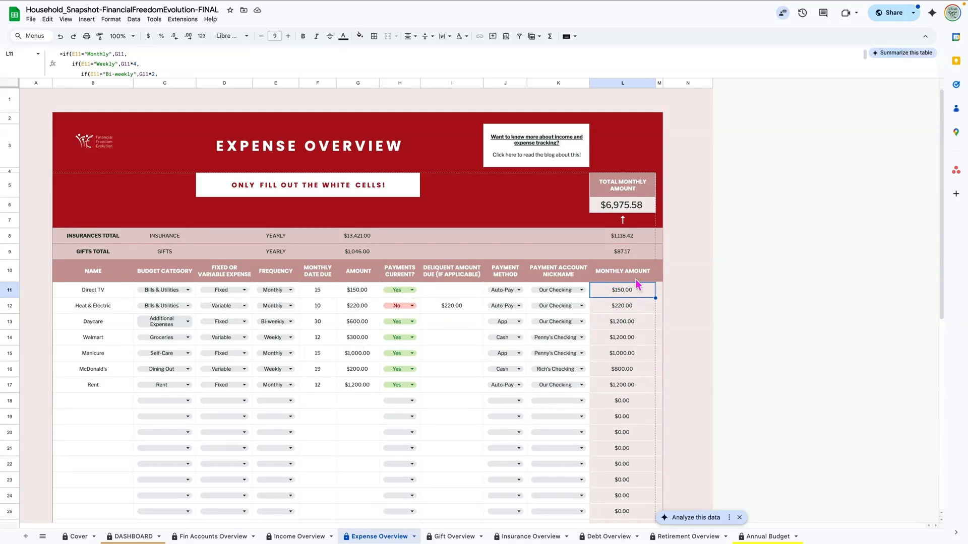
pyautogui.moveTo(636, 306); pyautogui.dragTo(635, 384)
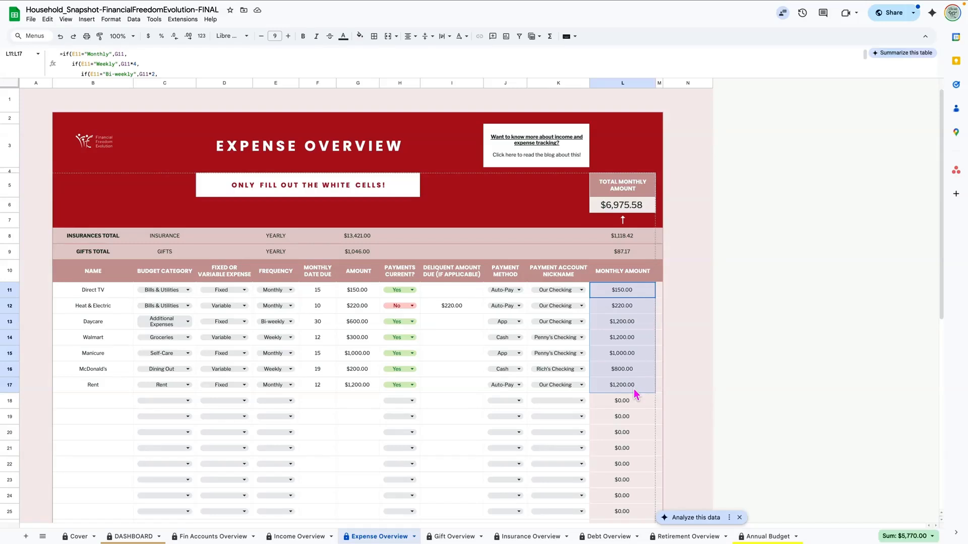
pyautogui.moveTo(636, 235); pyautogui.dragTo(634, 252)
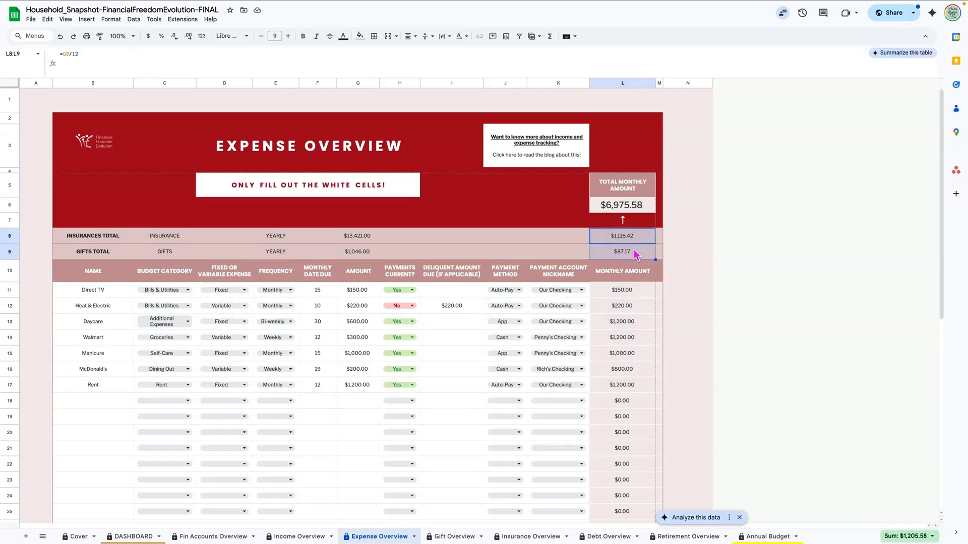
pyautogui.click(619, 210)
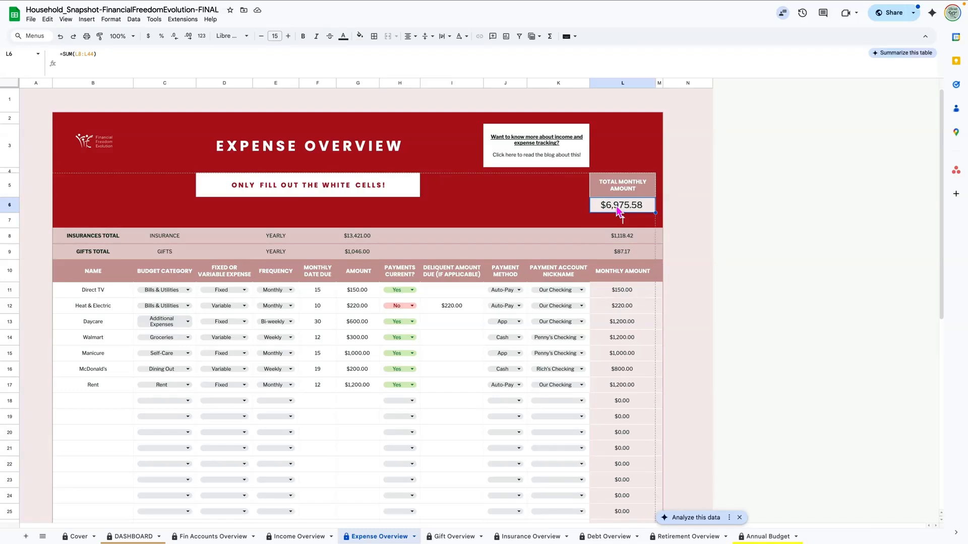
pyautogui.click(447, 538)
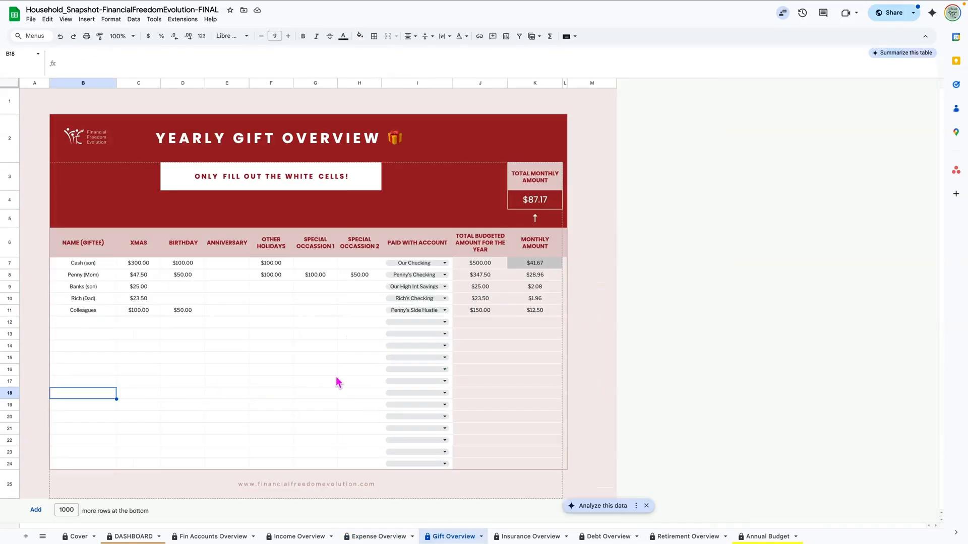
pyautogui.click(61, 264)
pyautogui.click(67, 277)
pyautogui.click(71, 288)
pyautogui.click(71, 300)
pyautogui.click(72, 312)
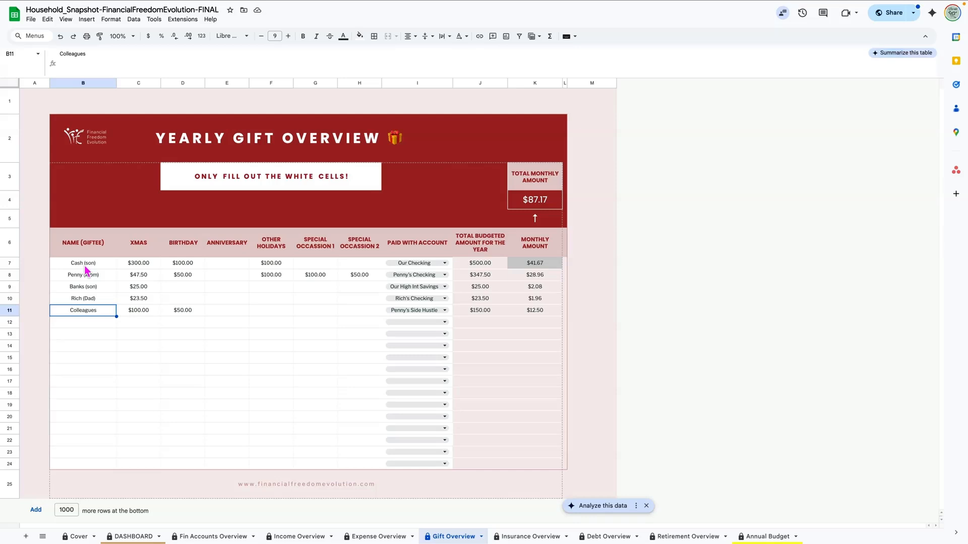
pyautogui.click(140, 265)
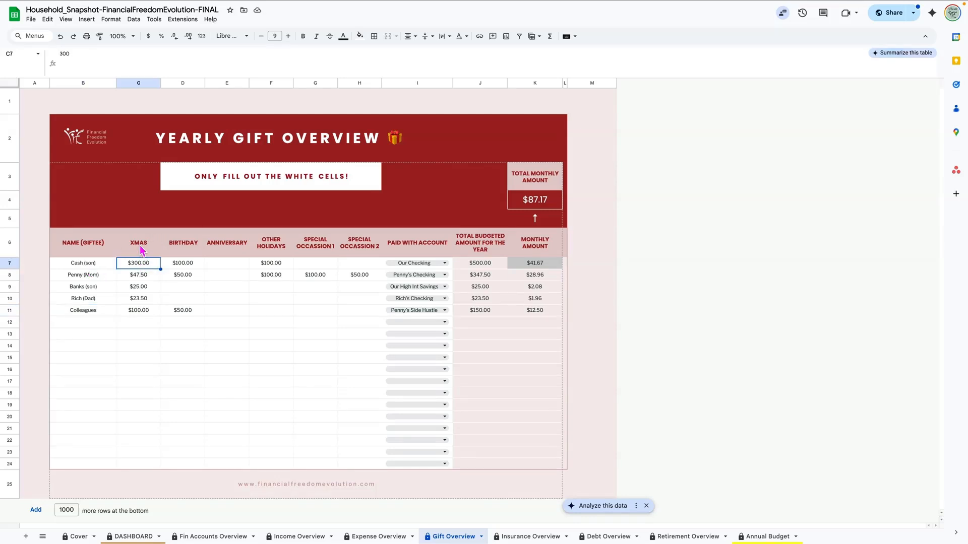
pyautogui.click(197, 267)
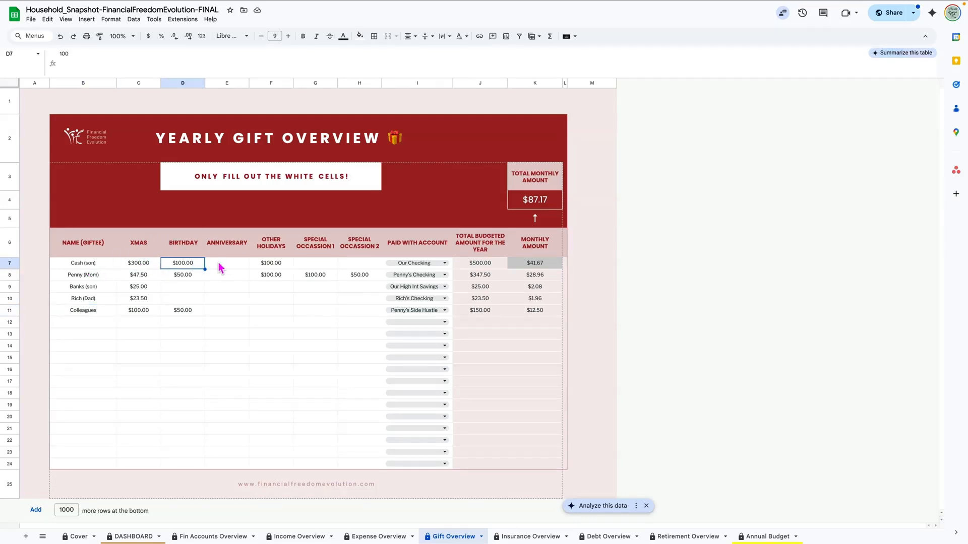
pyautogui.click(223, 264)
pyautogui.click(278, 268)
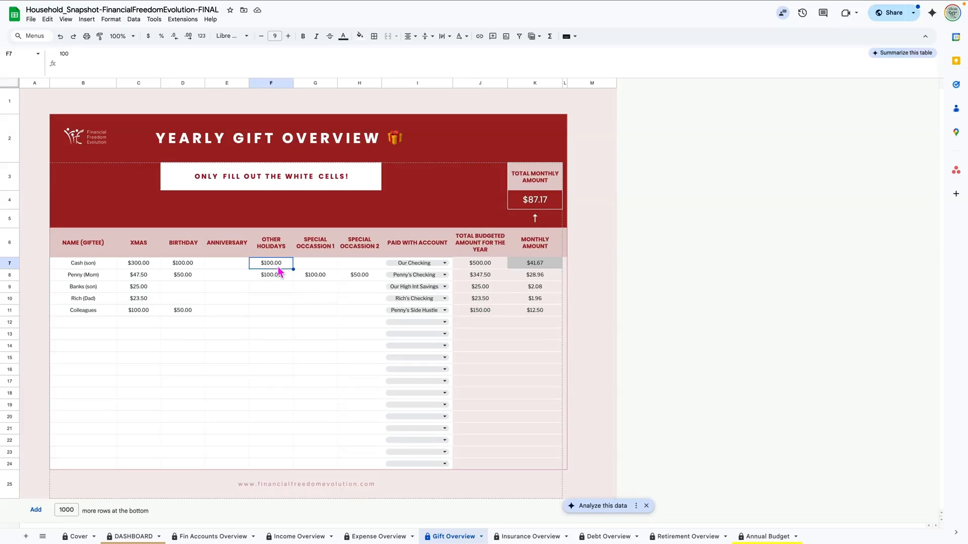
pyautogui.click(318, 267)
pyautogui.click(355, 267)
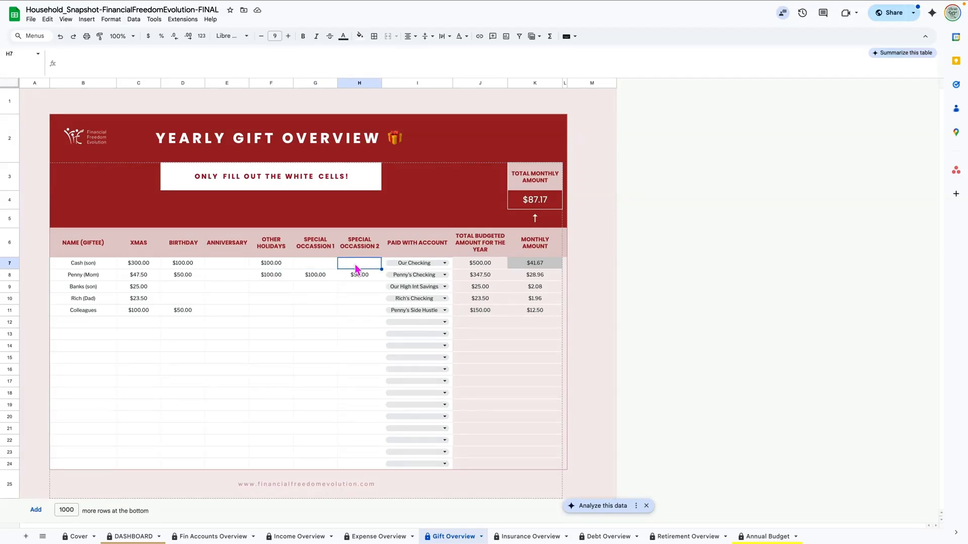
pyautogui.click(149, 267)
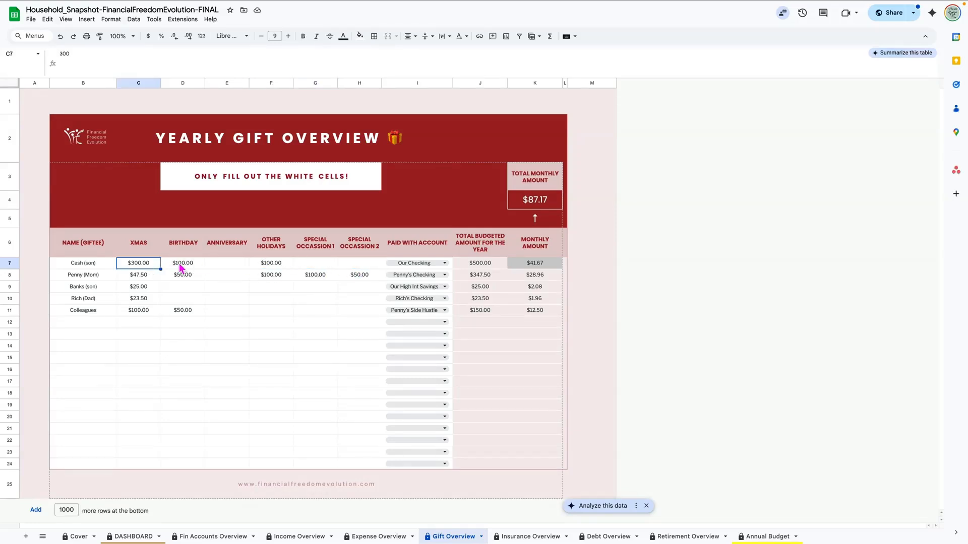
pyautogui.click(181, 267)
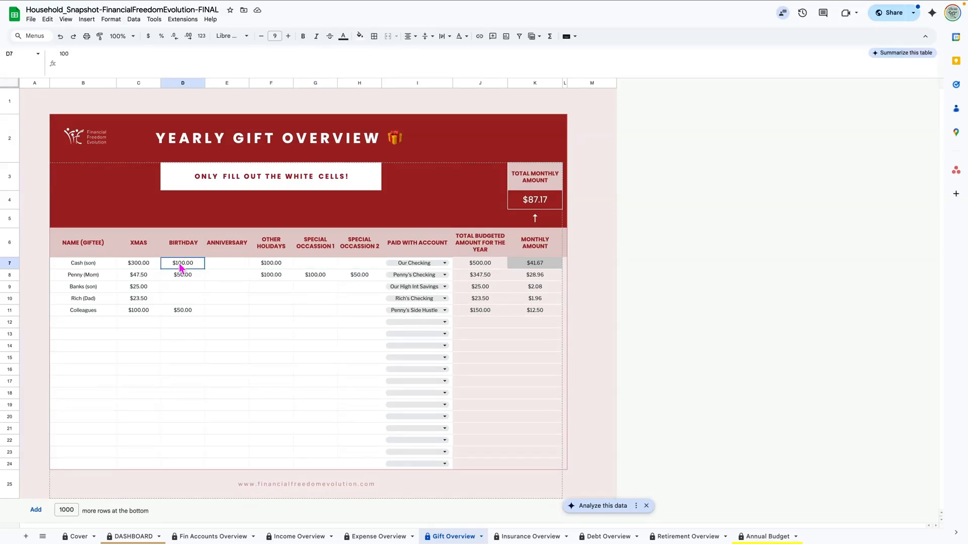
pyautogui.click(445, 263)
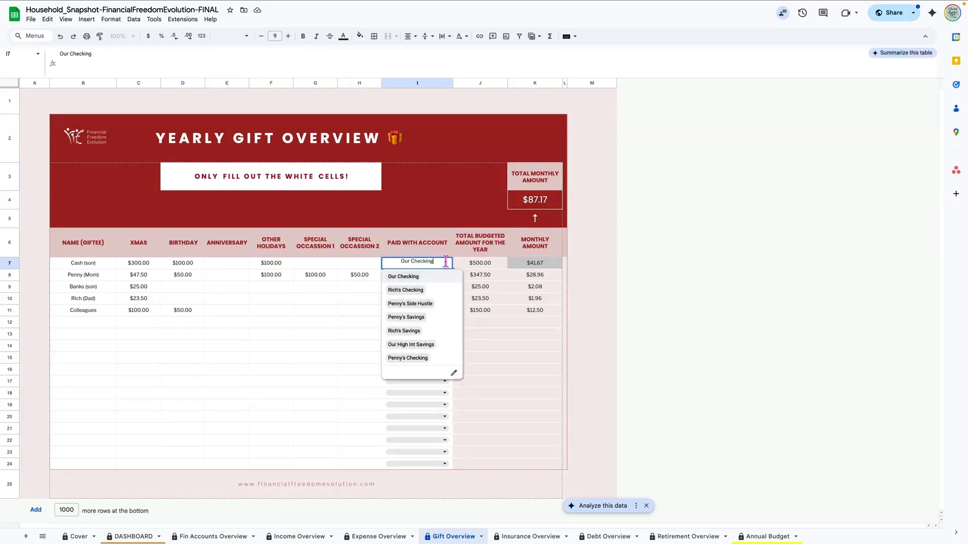
pyautogui.click(481, 269)
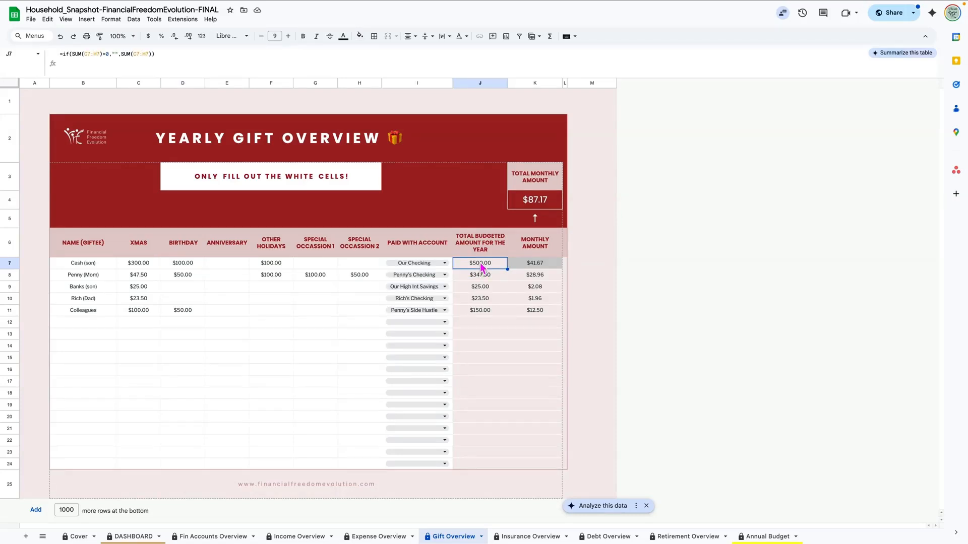
pyautogui.moveTo(141, 263); pyautogui.dragTo(280, 268)
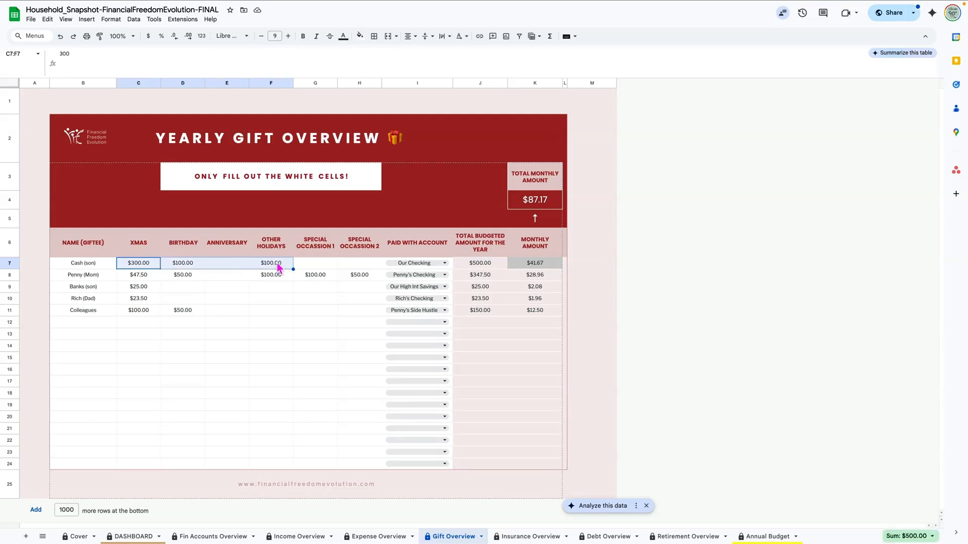
pyautogui.click(136, 267)
pyautogui.click(190, 267)
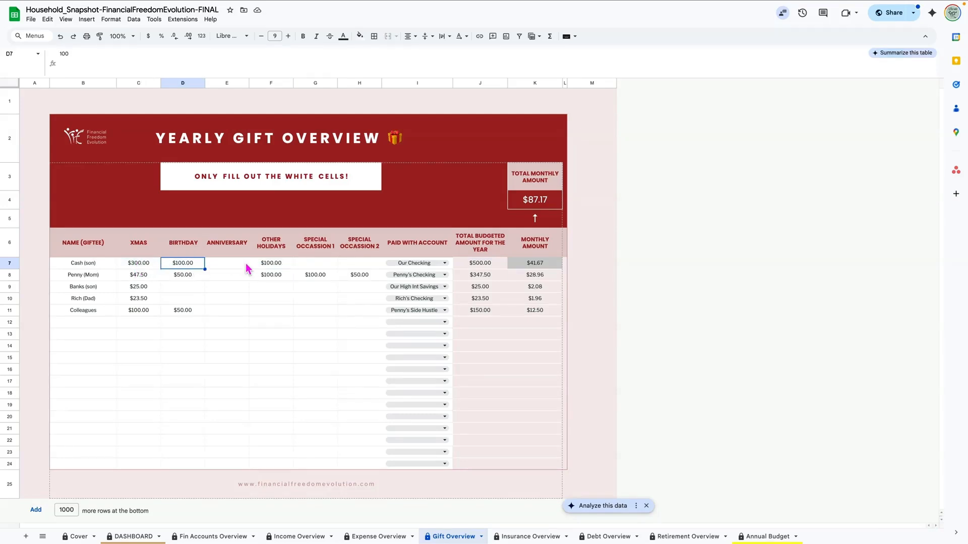
pyautogui.click(269, 267)
pyautogui.click(484, 267)
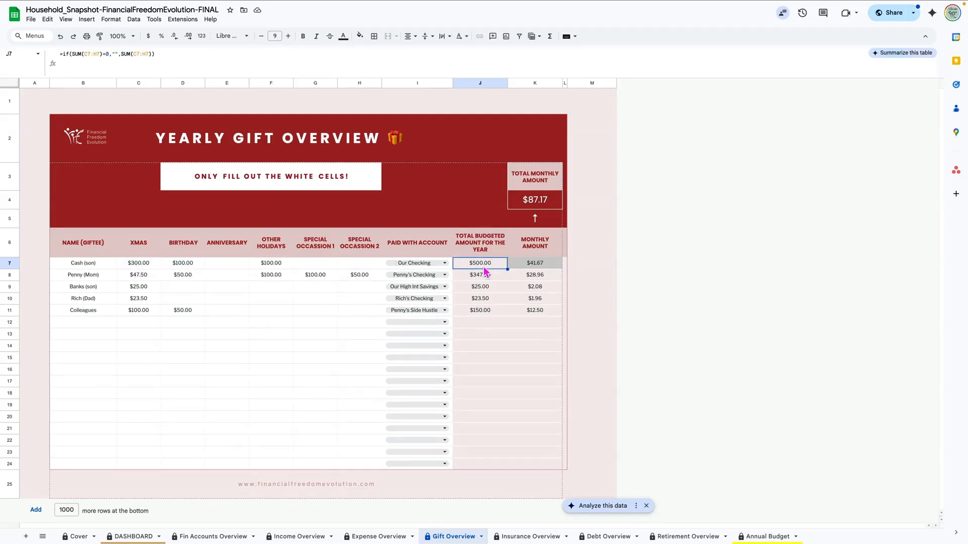
pyautogui.click(544, 267)
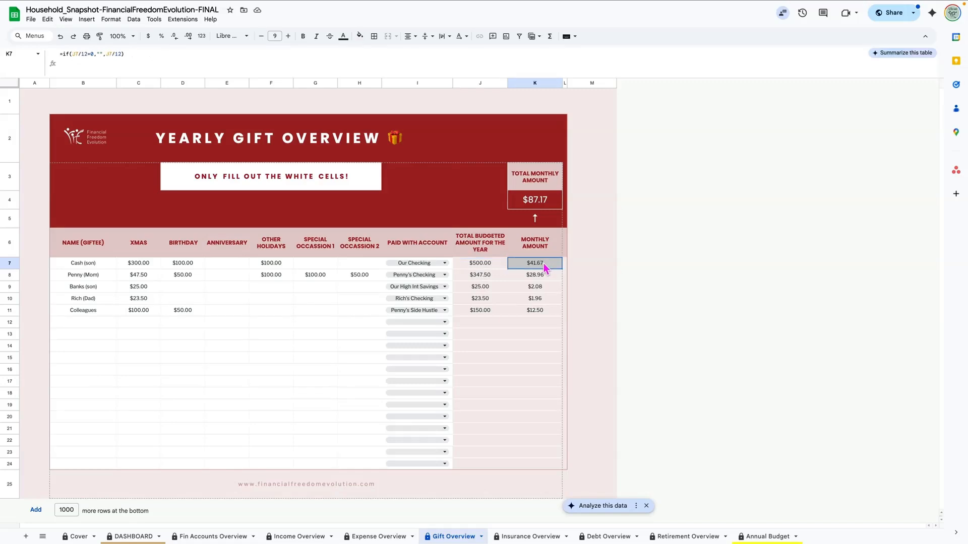
pyautogui.moveTo(546, 269); pyautogui.dragTo(545, 313)
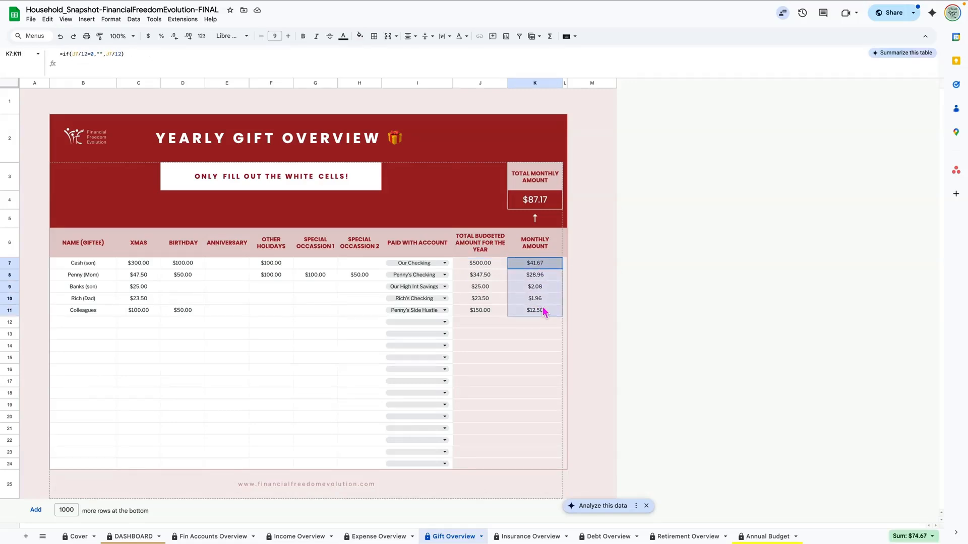
pyautogui.click(534, 203)
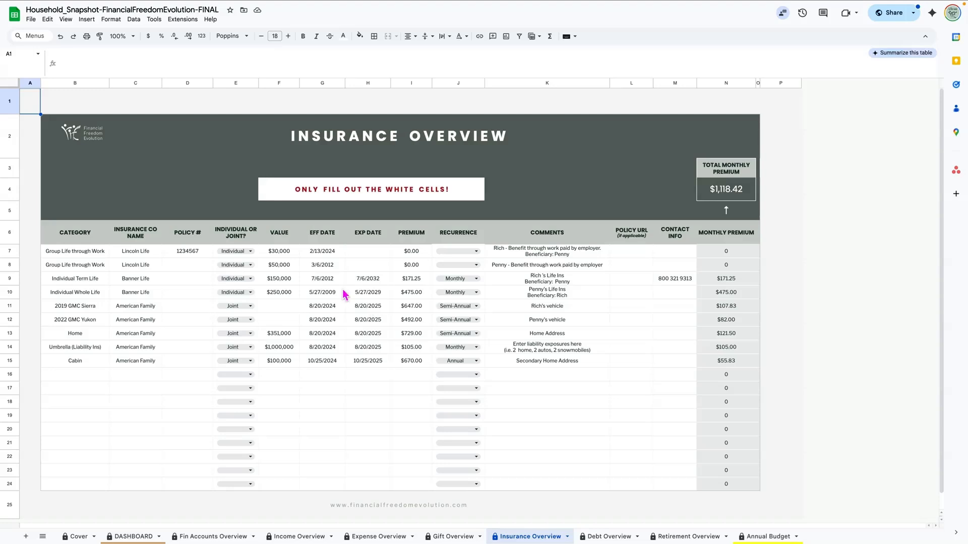
pyautogui.moveTo(277, 253); pyautogui.dragTo(408, 363)
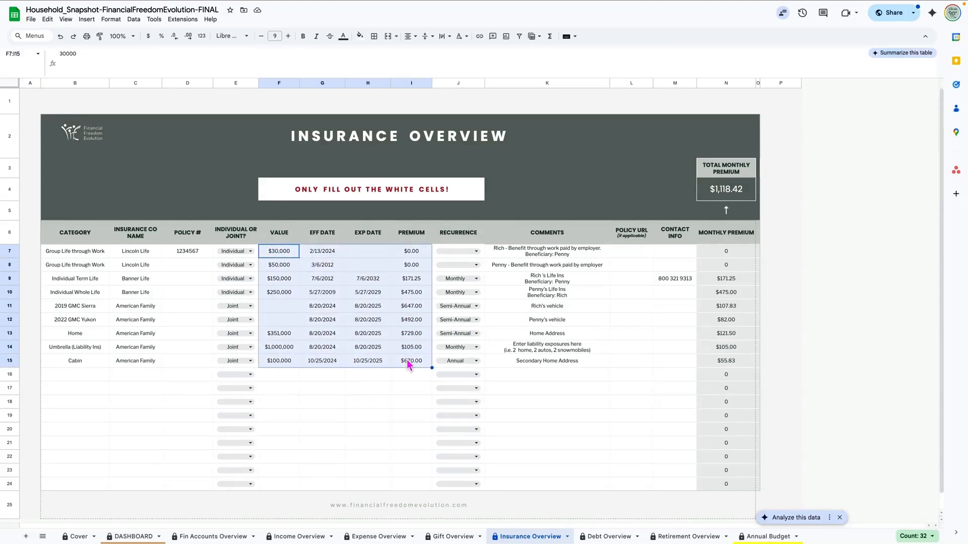
pyautogui.click(278, 306)
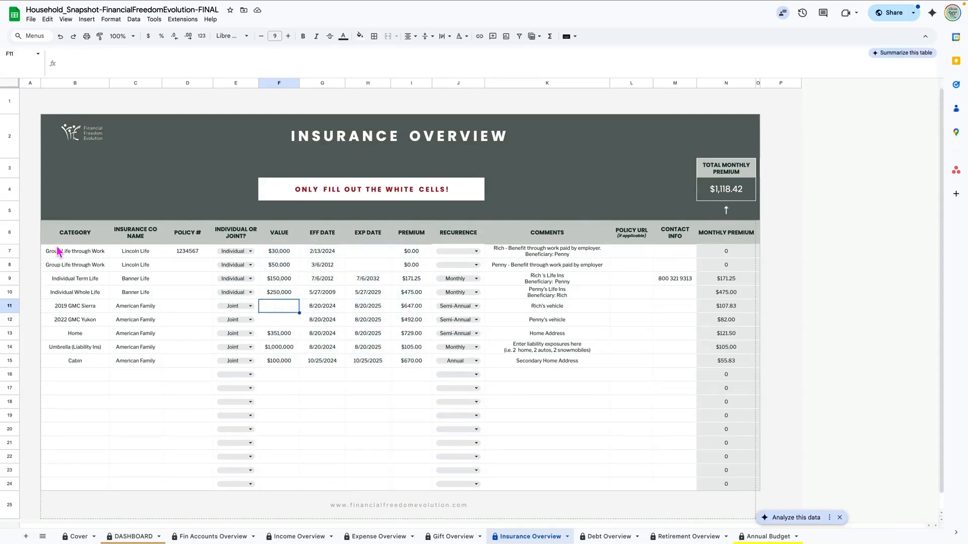
pyautogui.click(58, 250)
pyautogui.click(67, 271)
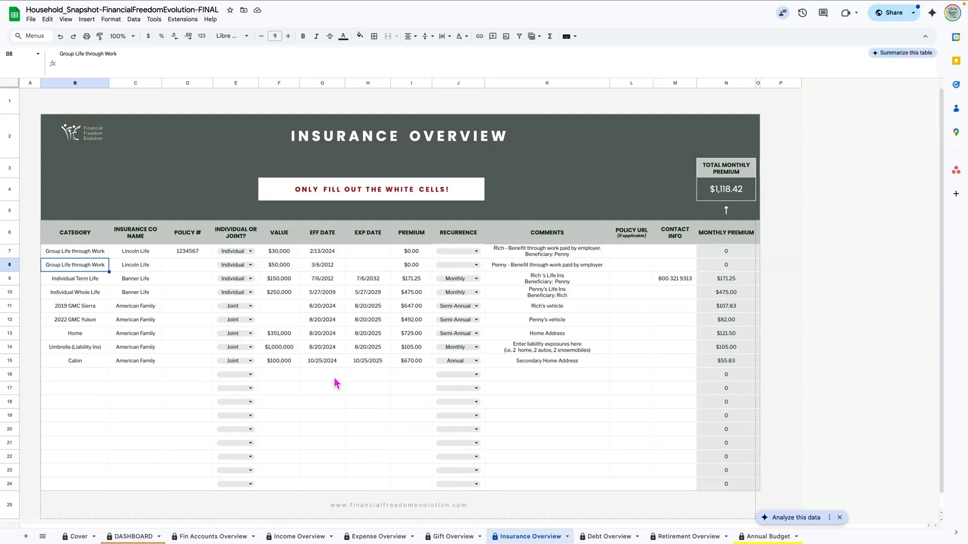
pyautogui.click(69, 335)
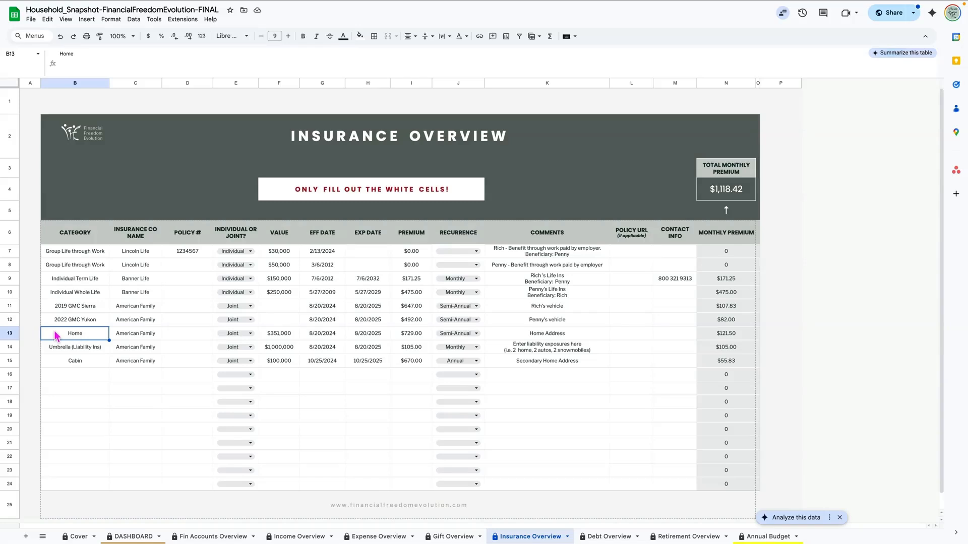
pyautogui.click(11, 334)
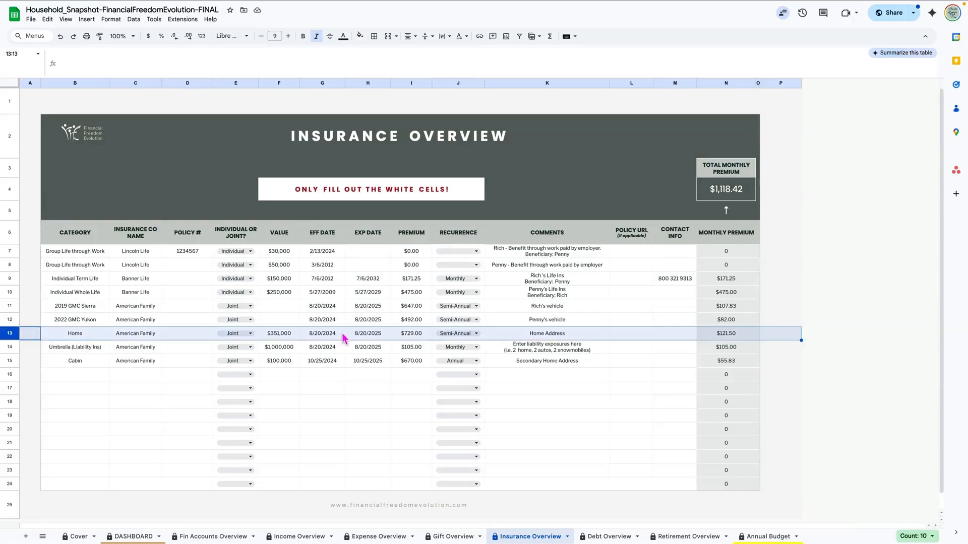
pyautogui.click(416, 338)
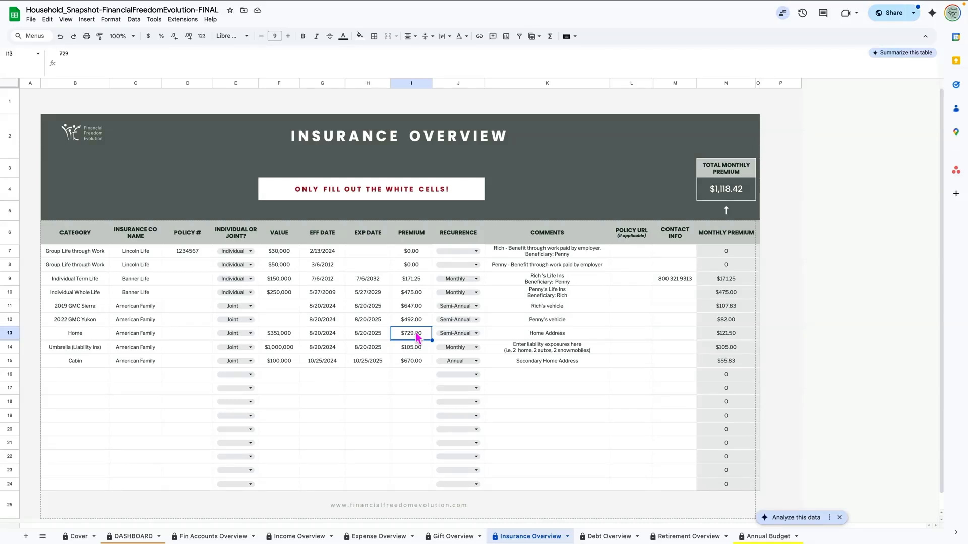
pyautogui.click(77, 255)
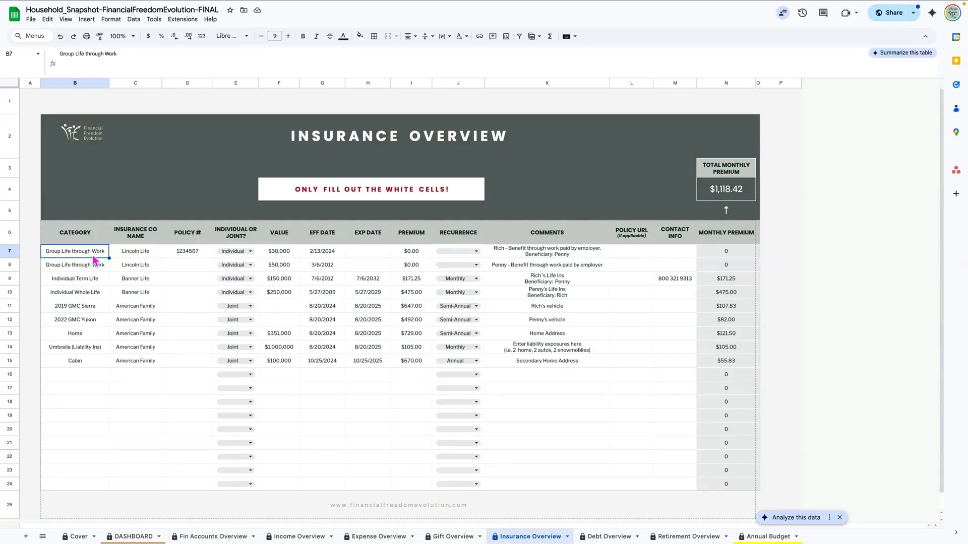
pyautogui.click(85, 285)
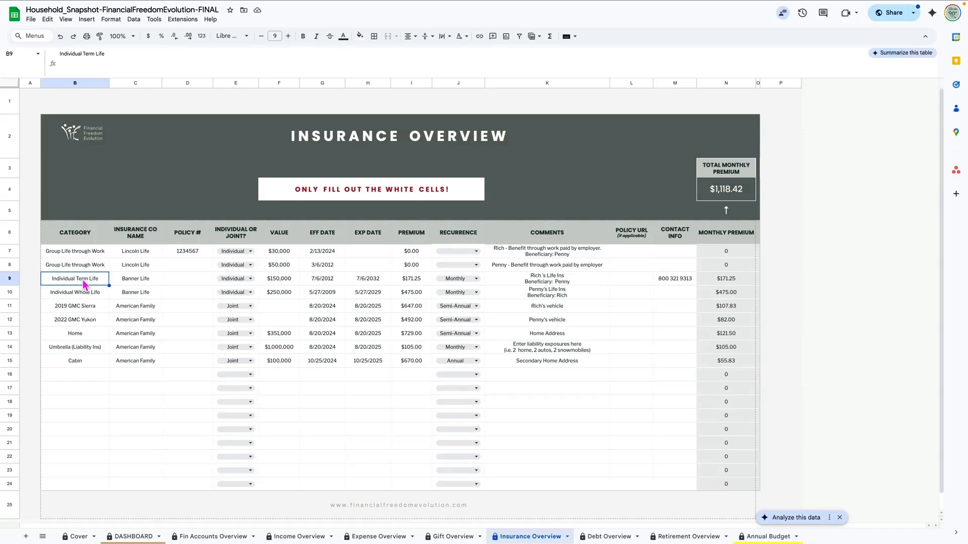
pyautogui.click(83, 298)
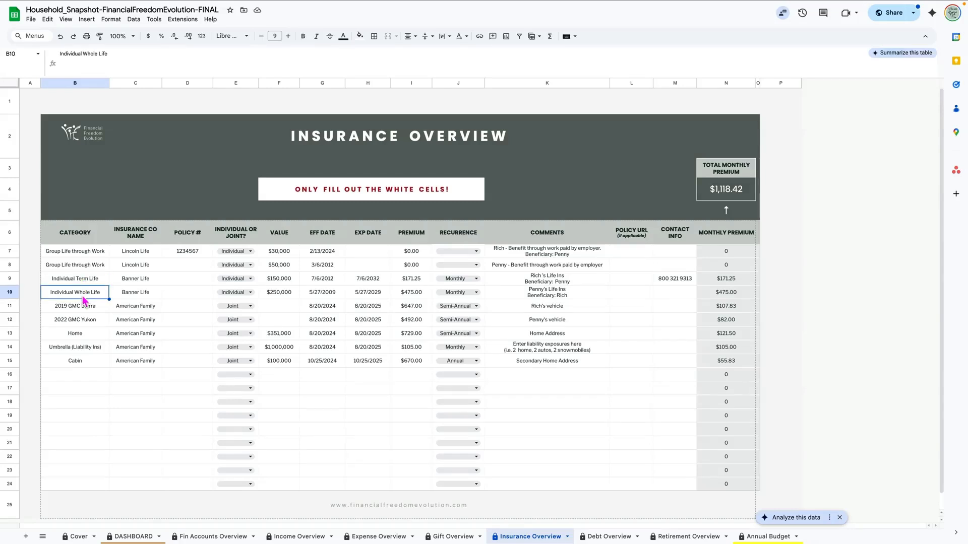
pyautogui.click(94, 308)
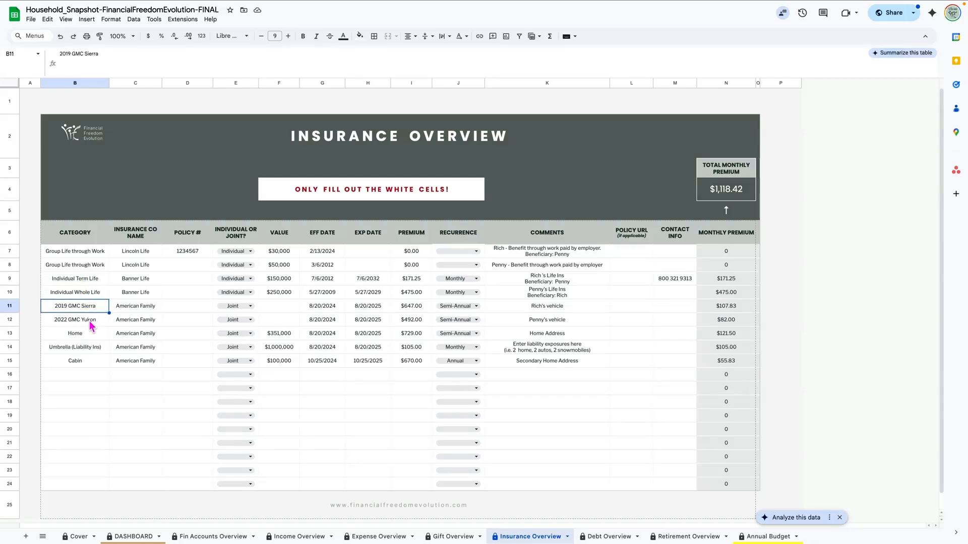
pyautogui.click(92, 322)
pyautogui.click(85, 335)
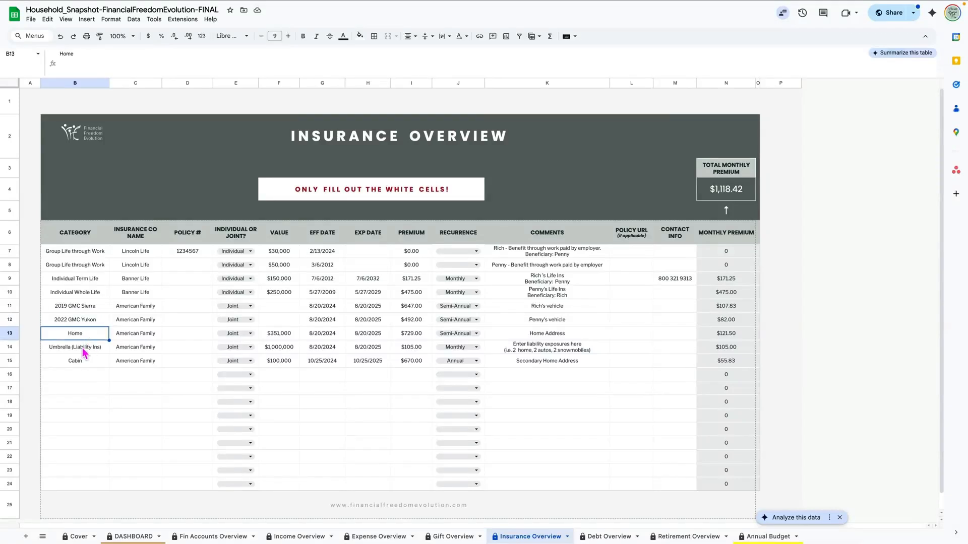
pyautogui.click(83, 349)
pyautogui.click(82, 364)
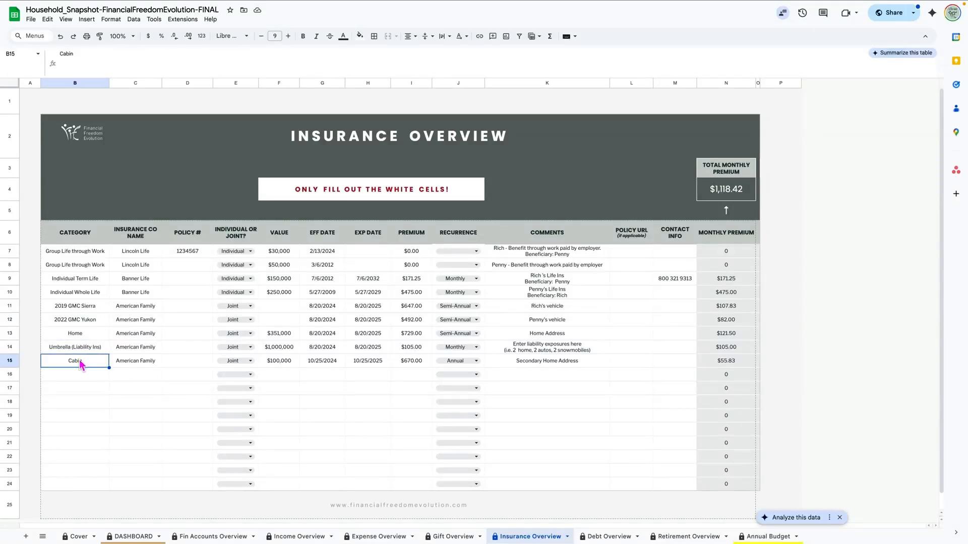
pyautogui.scroll(-1, 146, 247)
pyautogui.click(144, 246)
pyautogui.moveTo(145, 246); pyautogui.dragTo(146, 359)
pyautogui.scroll(-1, 190, 255)
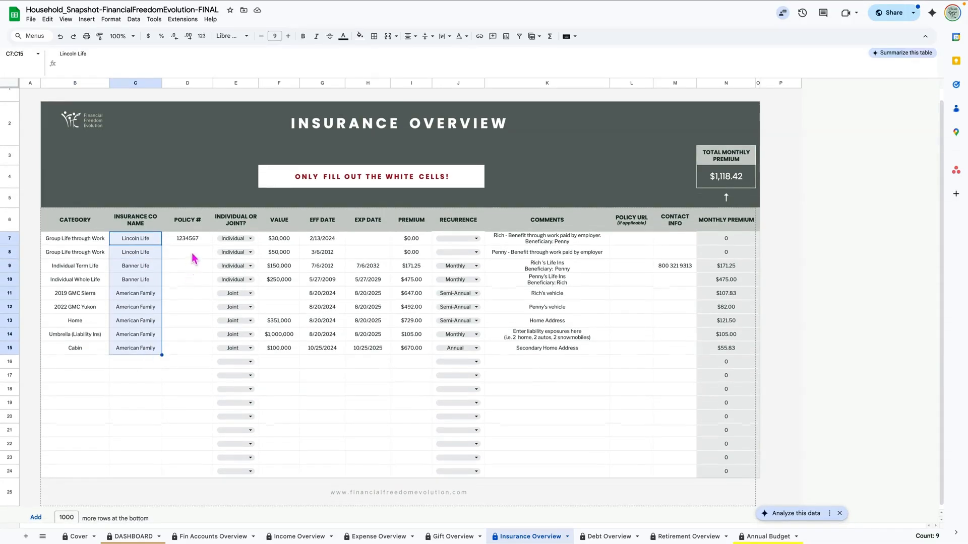
pyautogui.moveTo(191, 241); pyautogui.dragTo(196, 358)
pyautogui.scroll(-1, 196, 359)
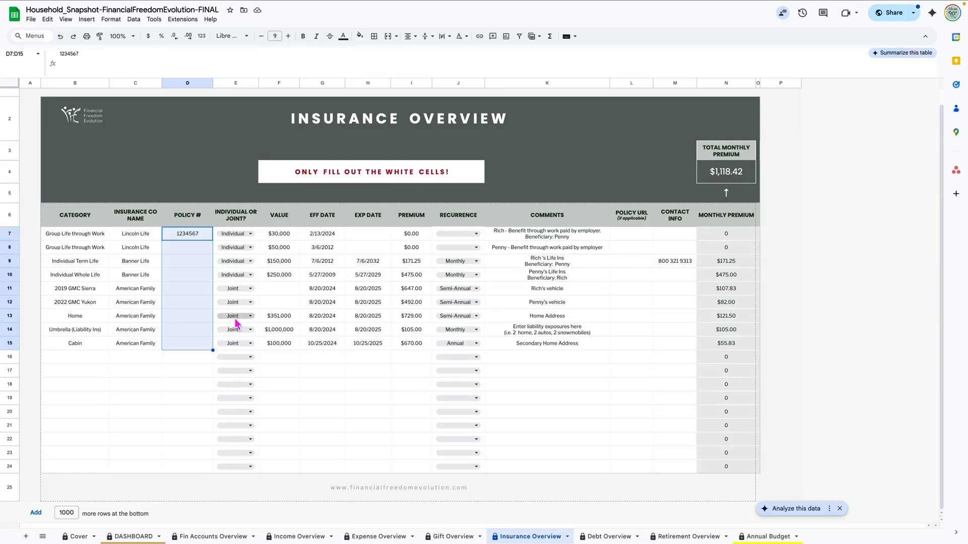
pyautogui.click(288, 239)
pyautogui.scroll(1, 287, 238)
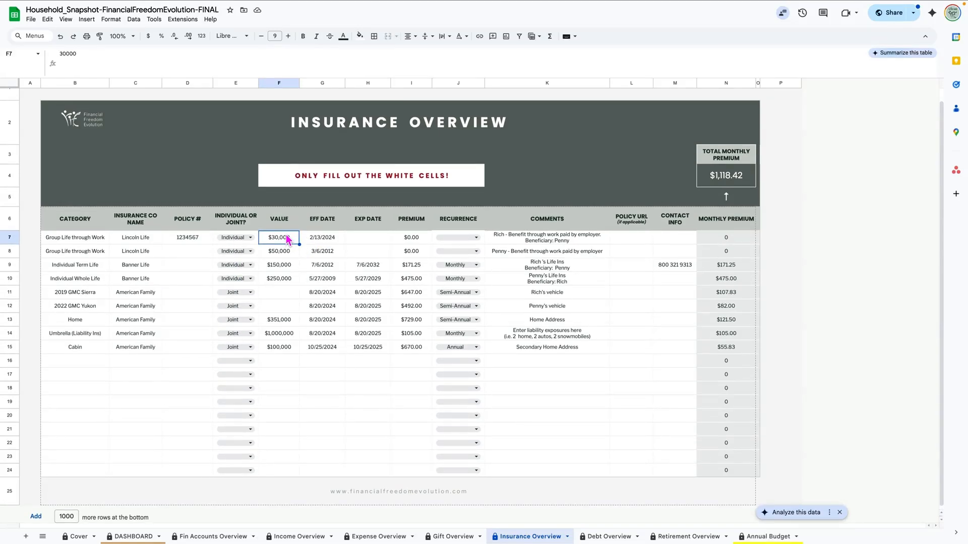
pyautogui.click(288, 255)
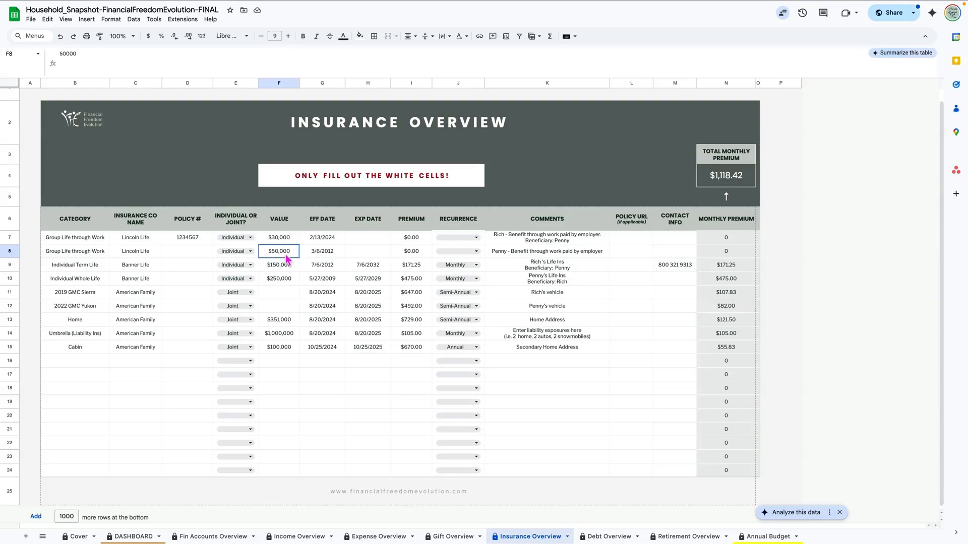
pyautogui.click(287, 266)
pyautogui.click(290, 281)
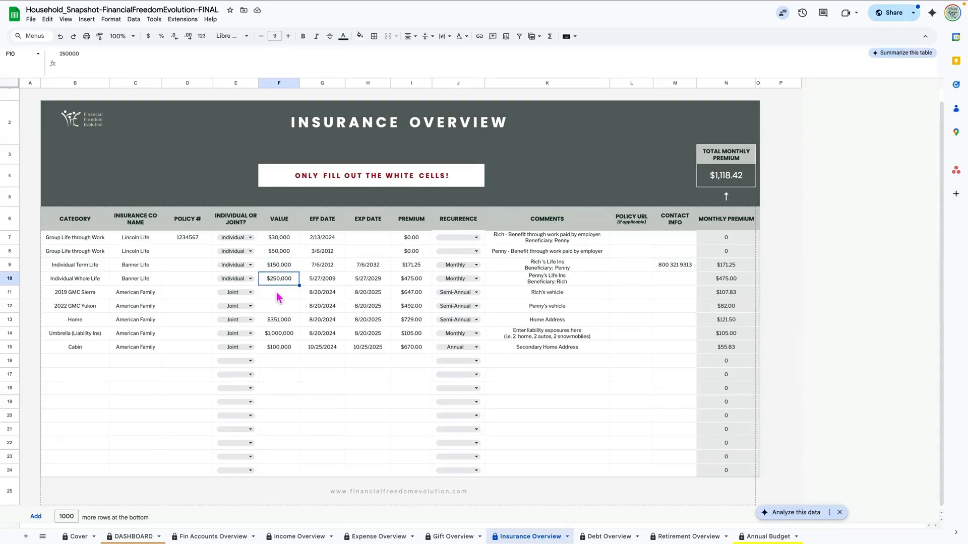
pyautogui.click(280, 294)
pyautogui.click(280, 305)
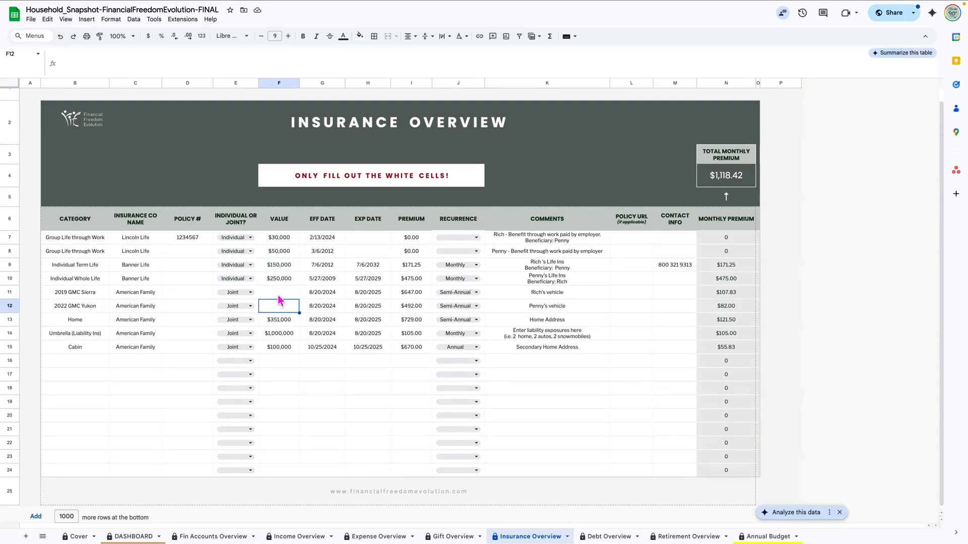
pyautogui.click(279, 296)
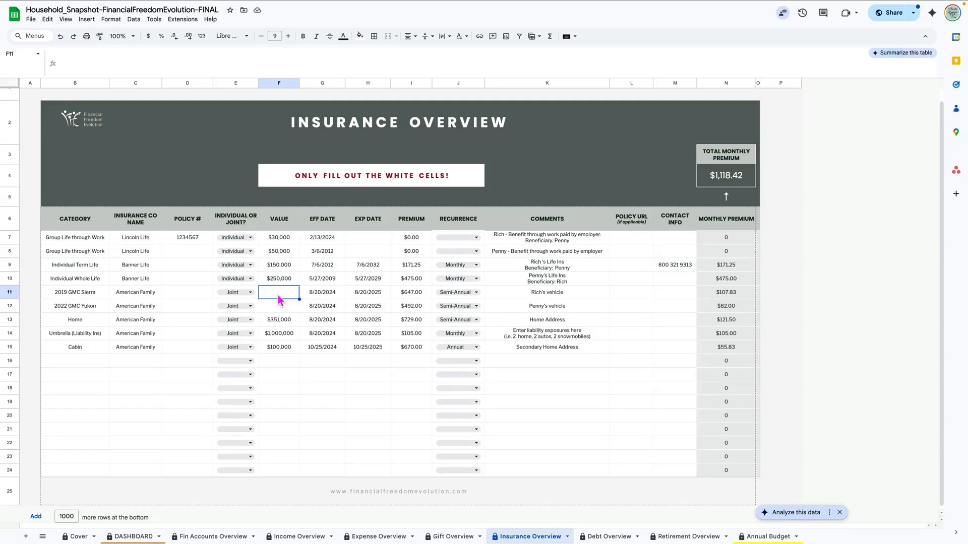
pyautogui.click(278, 323)
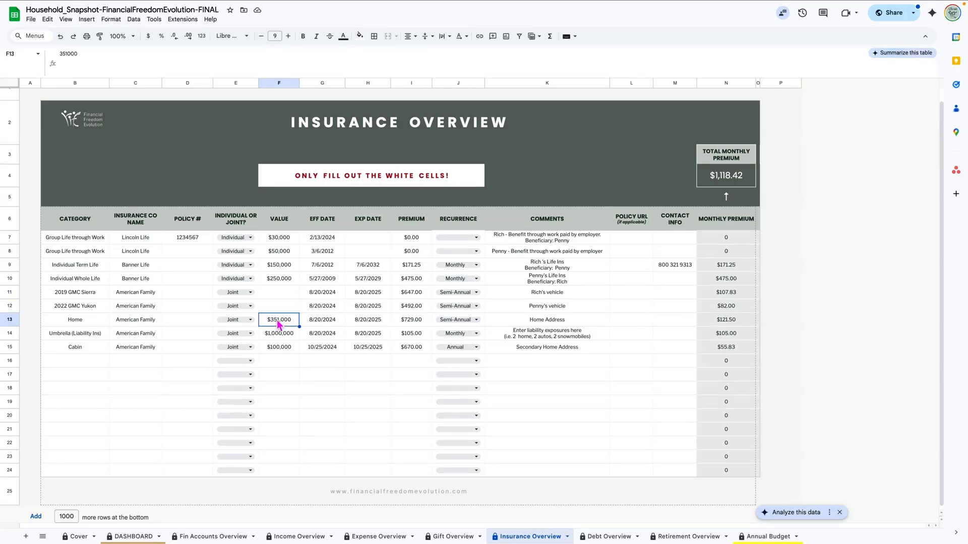
pyautogui.click(278, 349)
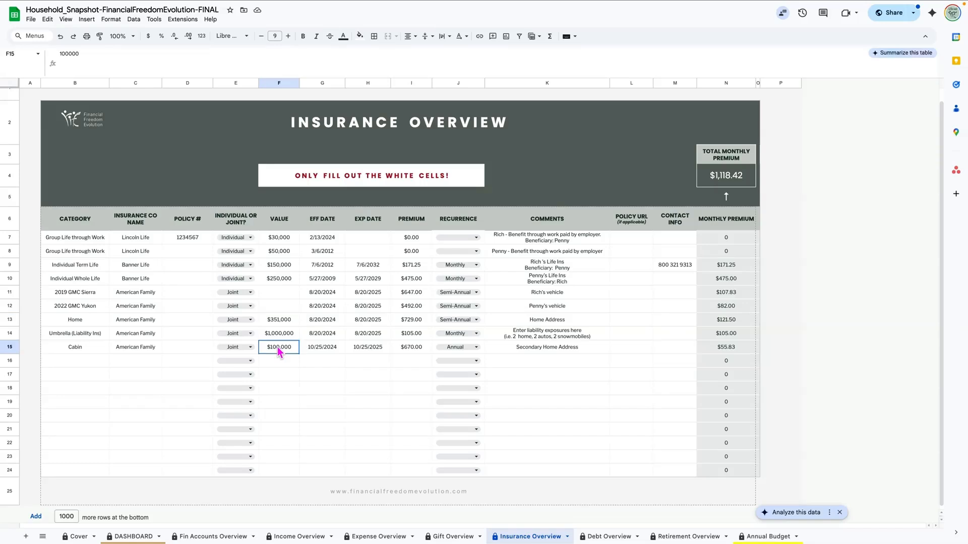
pyautogui.click(280, 322)
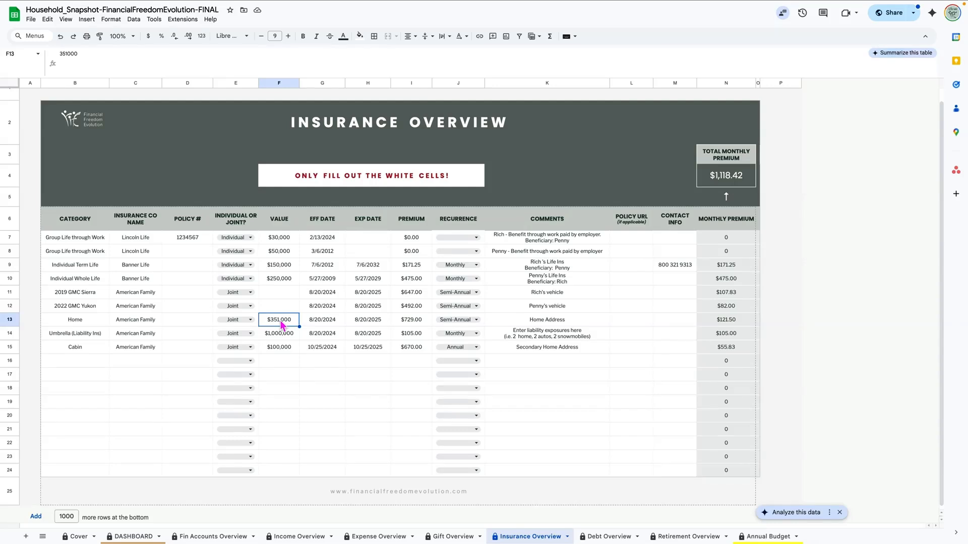
pyautogui.scroll(1, 281, 322)
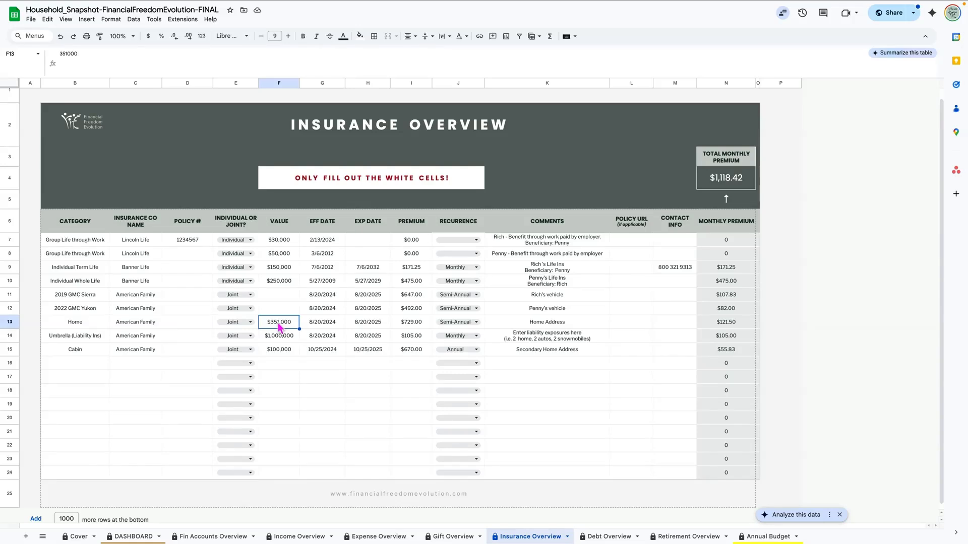
pyautogui.click(287, 339)
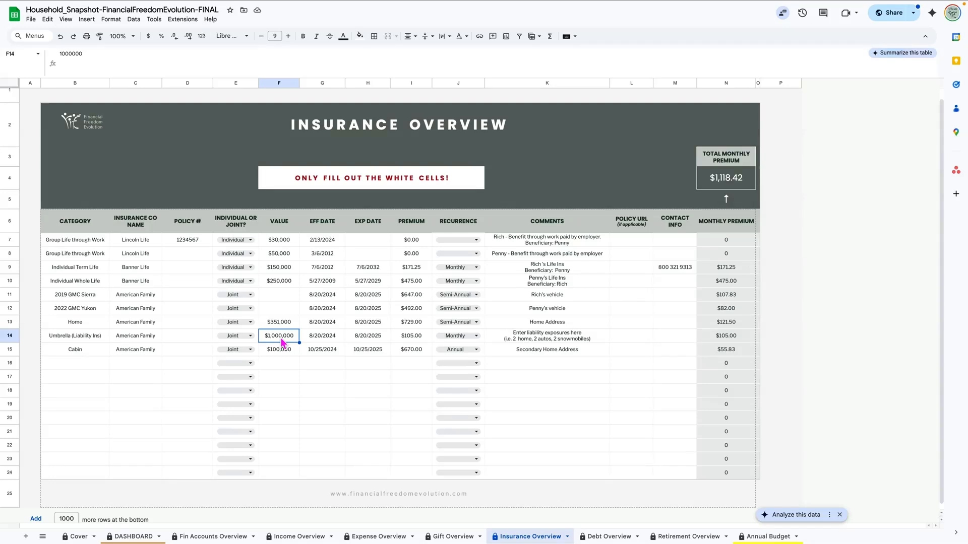
pyautogui.click(323, 244)
pyautogui.moveTo(323, 244); pyautogui.dragTo(325, 351)
pyautogui.moveTo(365, 242); pyautogui.dragTo(375, 353)
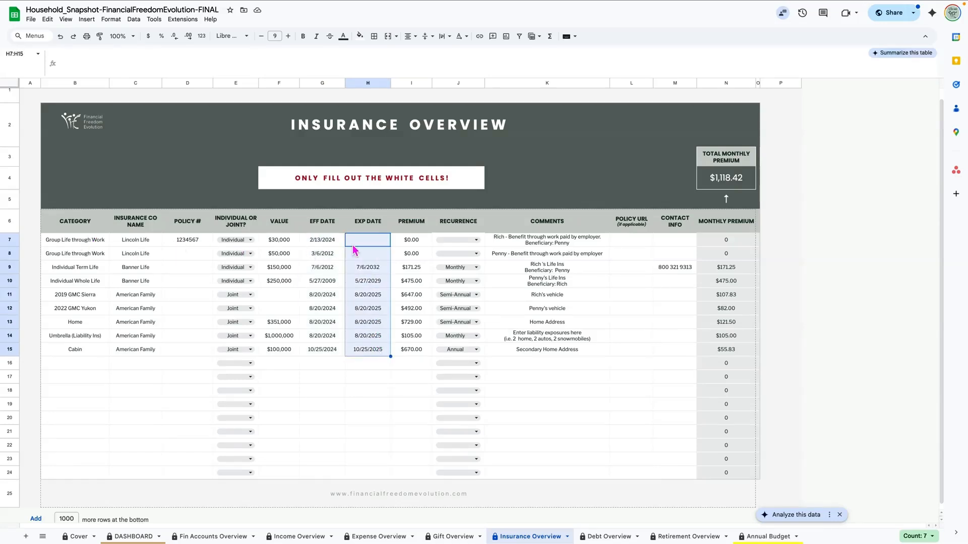
pyautogui.click(371, 246)
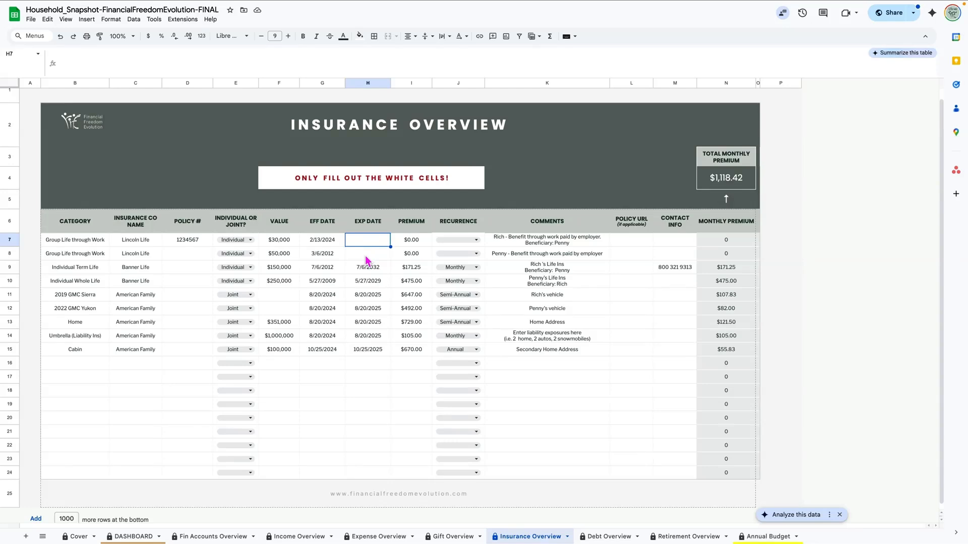
pyautogui.click(367, 259)
pyautogui.scroll(1, 366, 260)
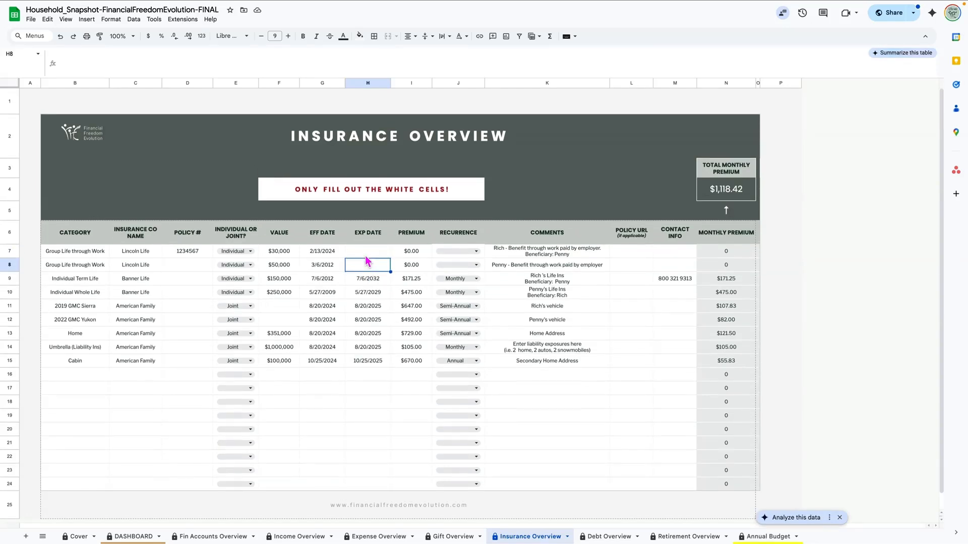
pyautogui.click(368, 256)
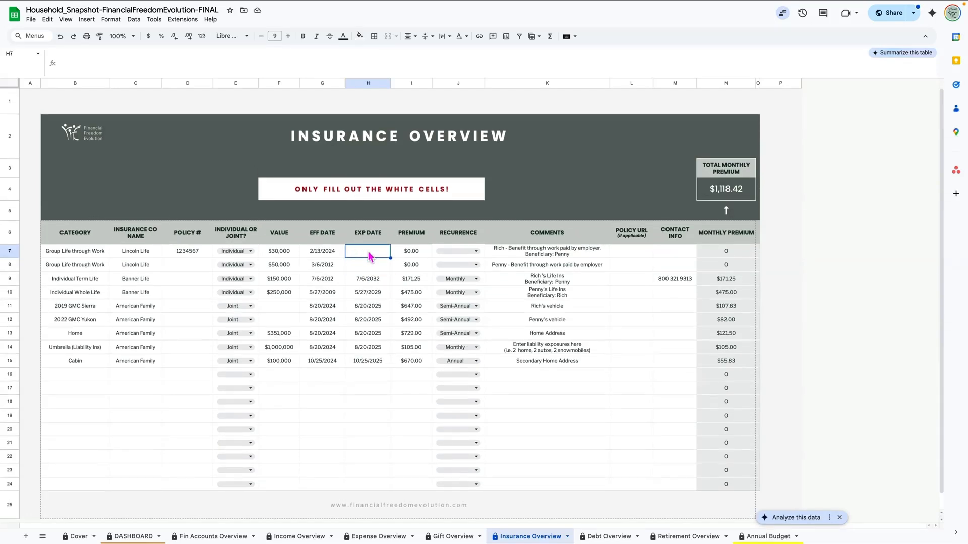
pyautogui.click(417, 253)
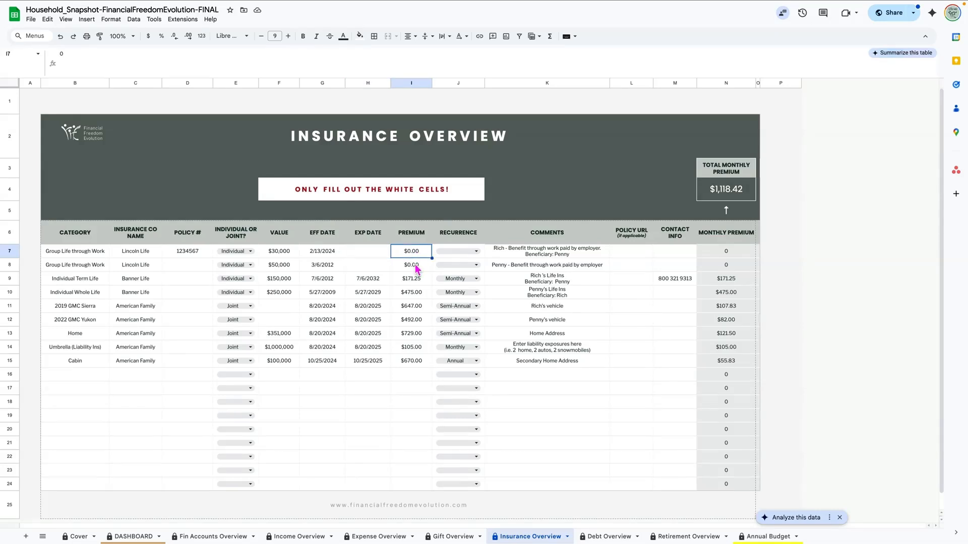
pyautogui.click(416, 269)
pyautogui.click(418, 256)
pyautogui.click(412, 282)
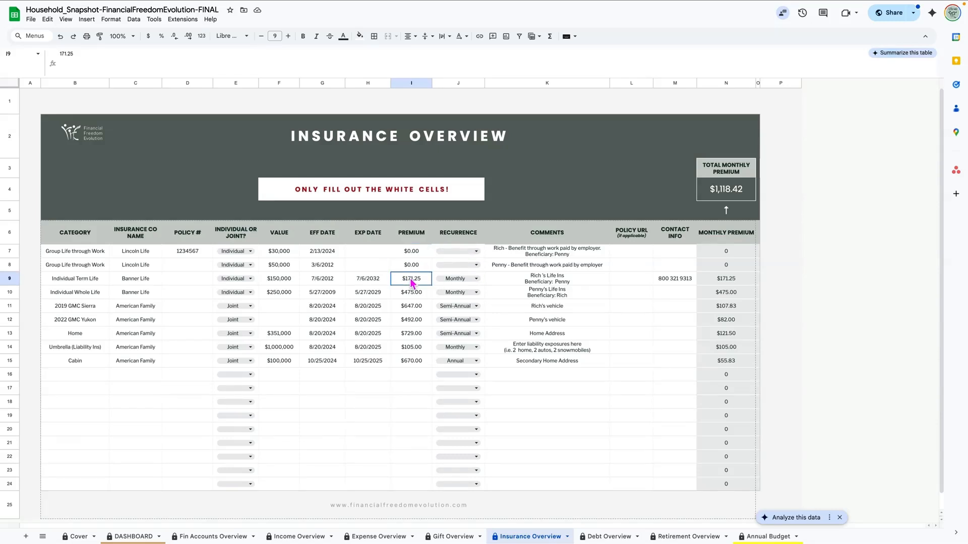
pyautogui.moveTo(374, 280); pyautogui.dragTo(370, 364)
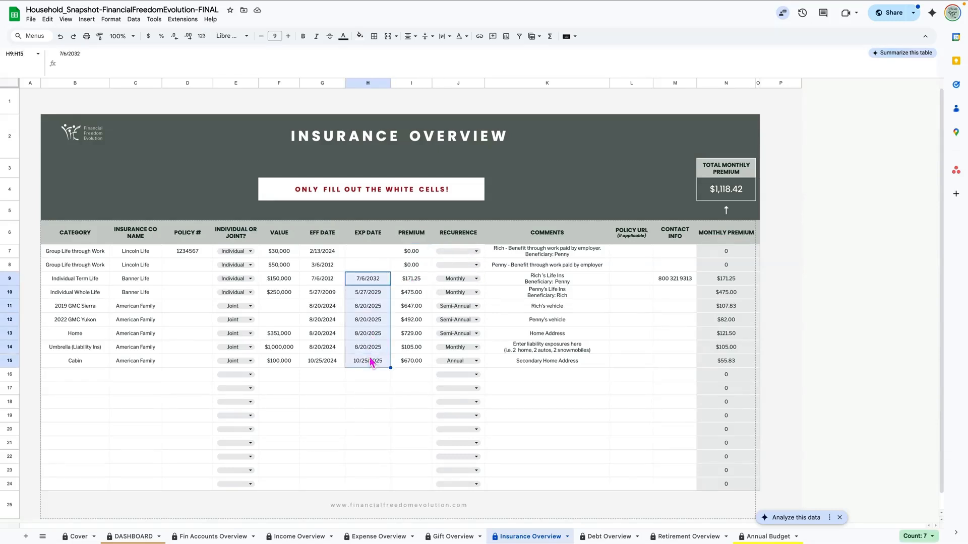
pyautogui.moveTo(411, 278); pyautogui.dragTo(409, 366)
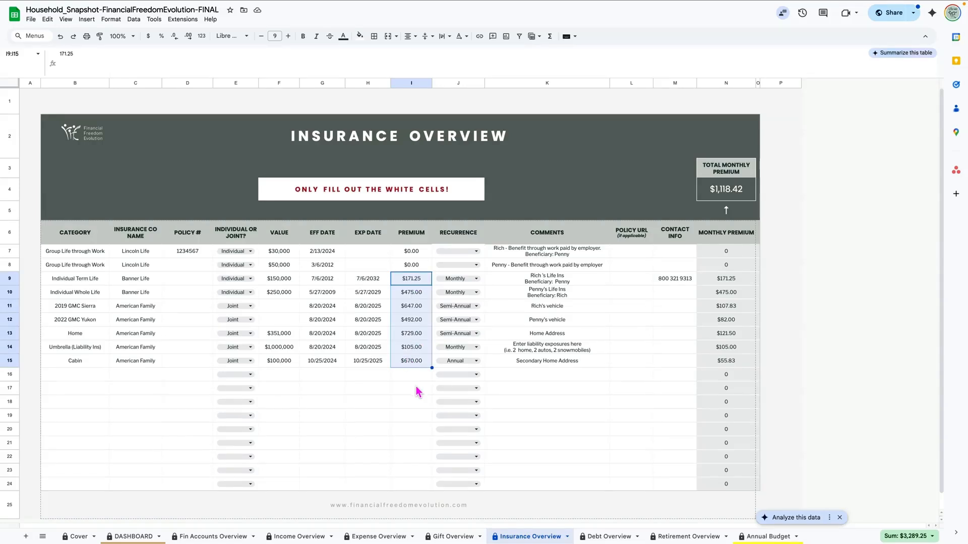
pyautogui.click(731, 279)
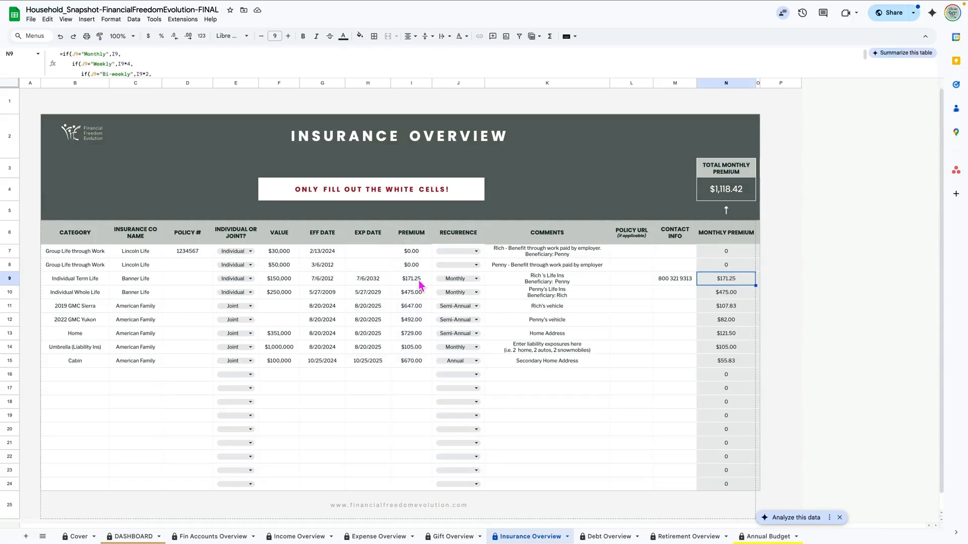
pyautogui.click(411, 295)
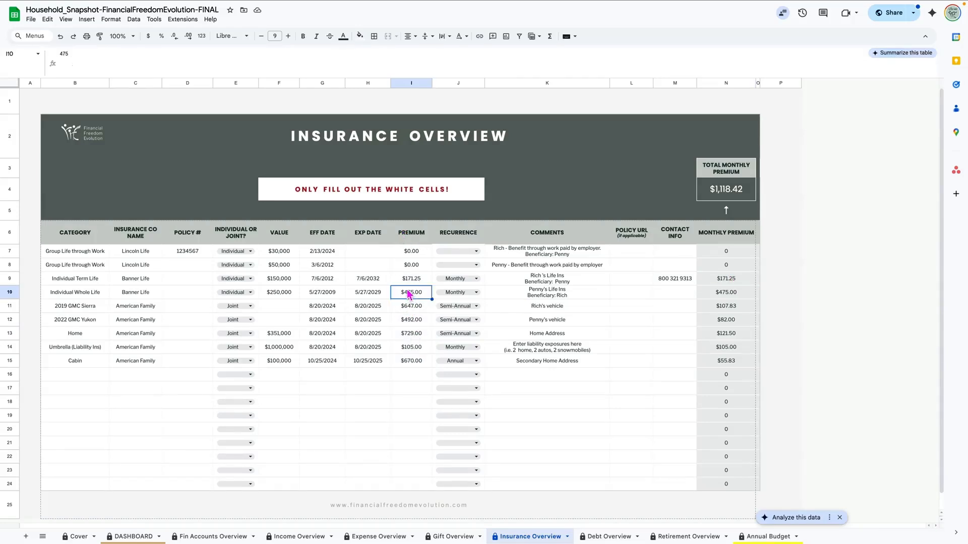
pyautogui.click(412, 281)
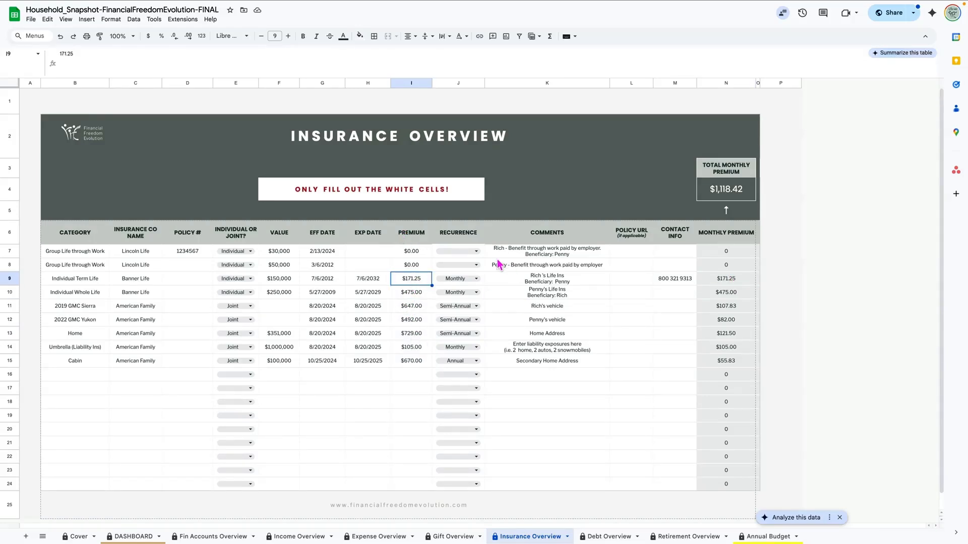
pyautogui.click(479, 282)
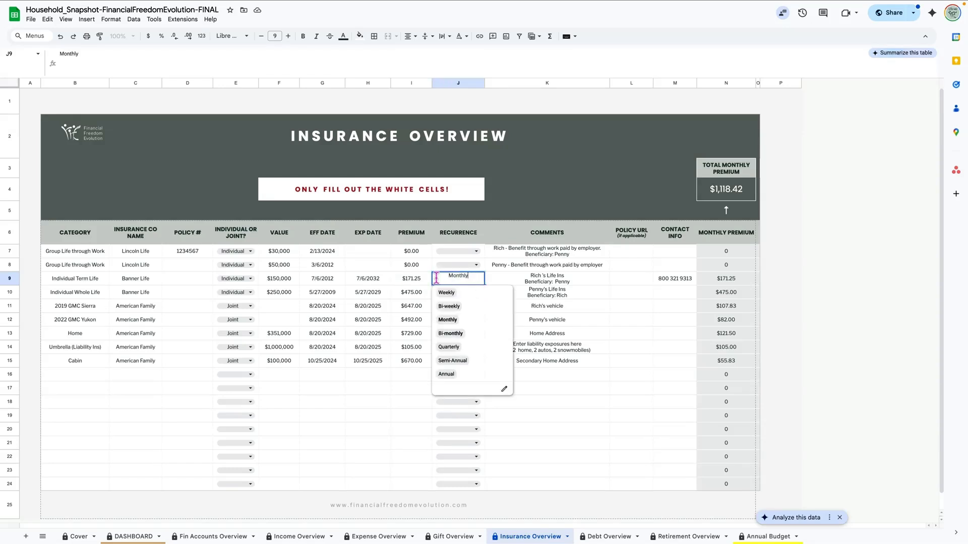
pyautogui.click(411, 291)
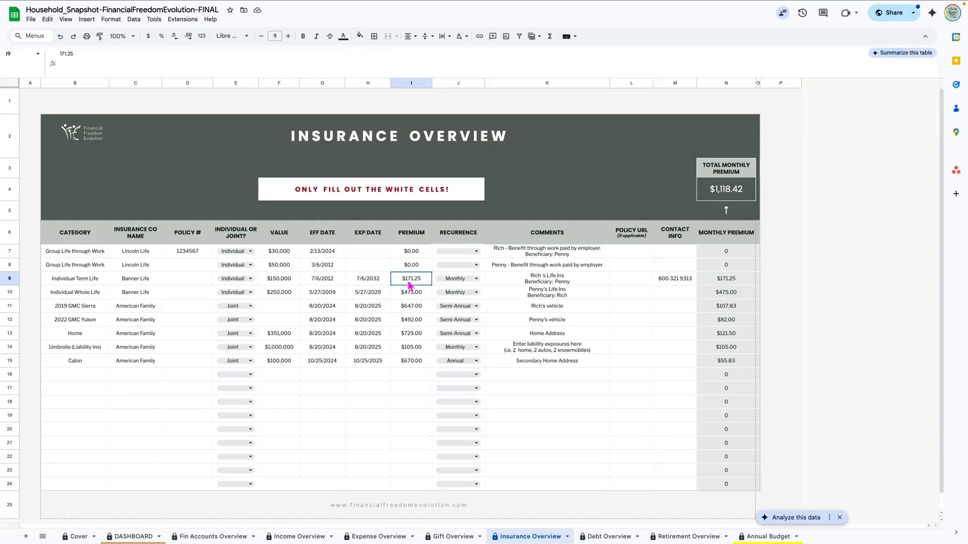
pyautogui.click(408, 308)
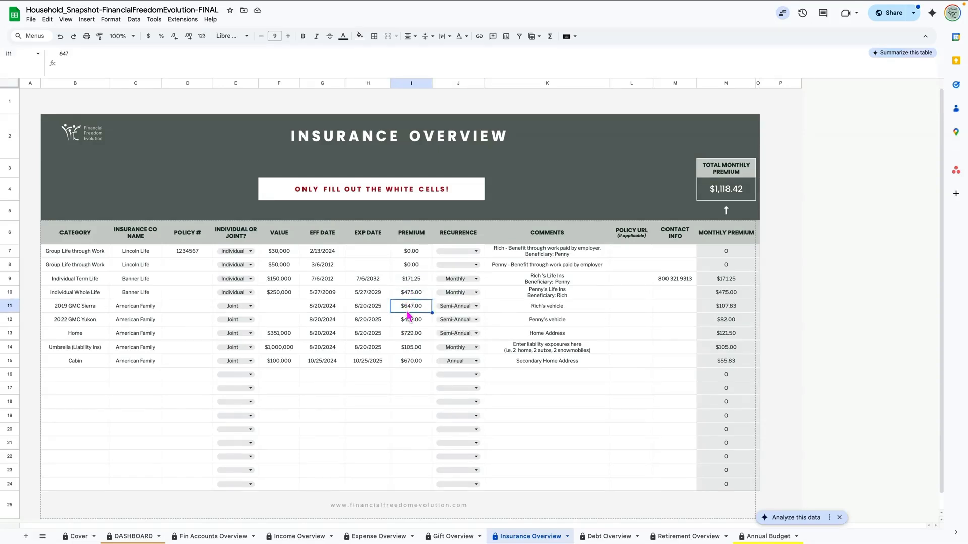
pyautogui.click(726, 310)
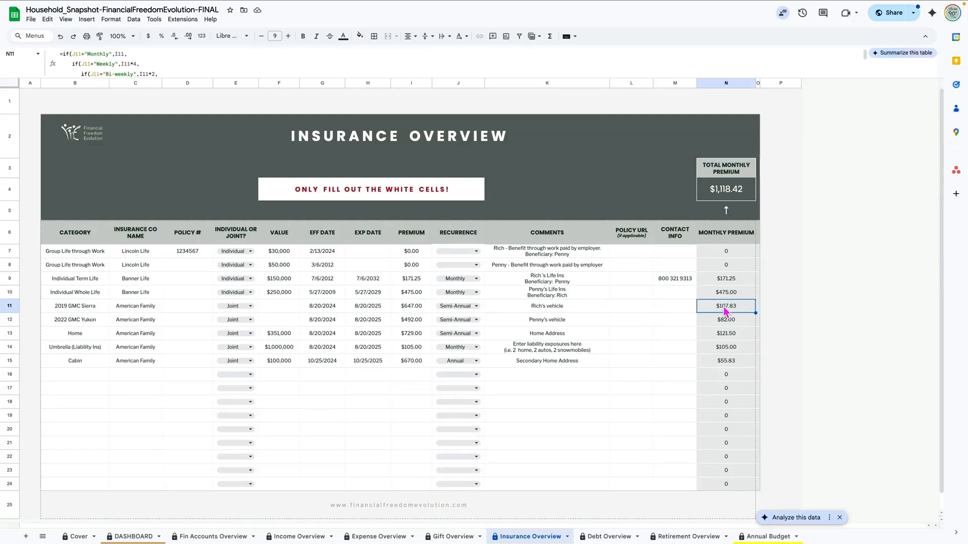
pyautogui.moveTo(716, 253); pyautogui.dragTo(717, 389)
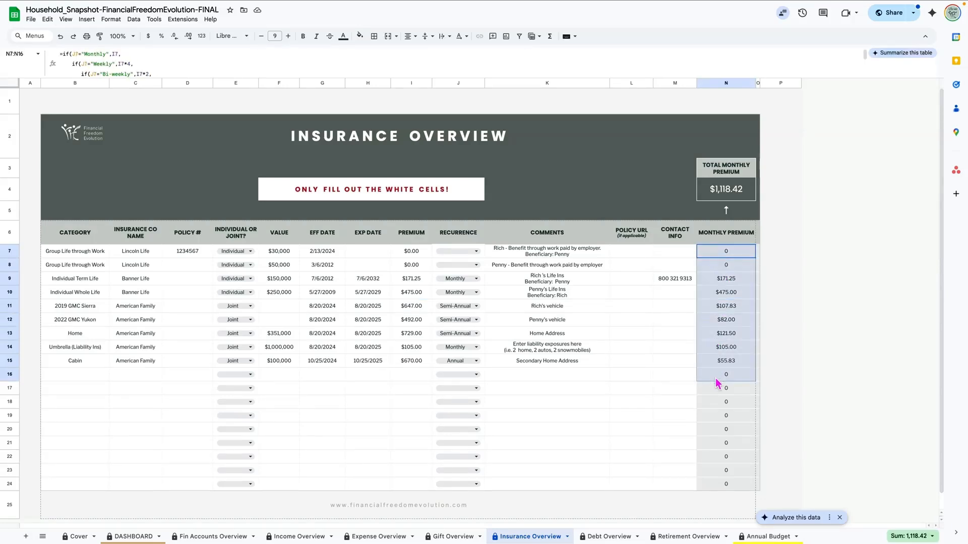
# Step: Review the total premium SUM and comments for the group life, term life and 2022 GMC Yukon entries
pyautogui.click(724, 190)
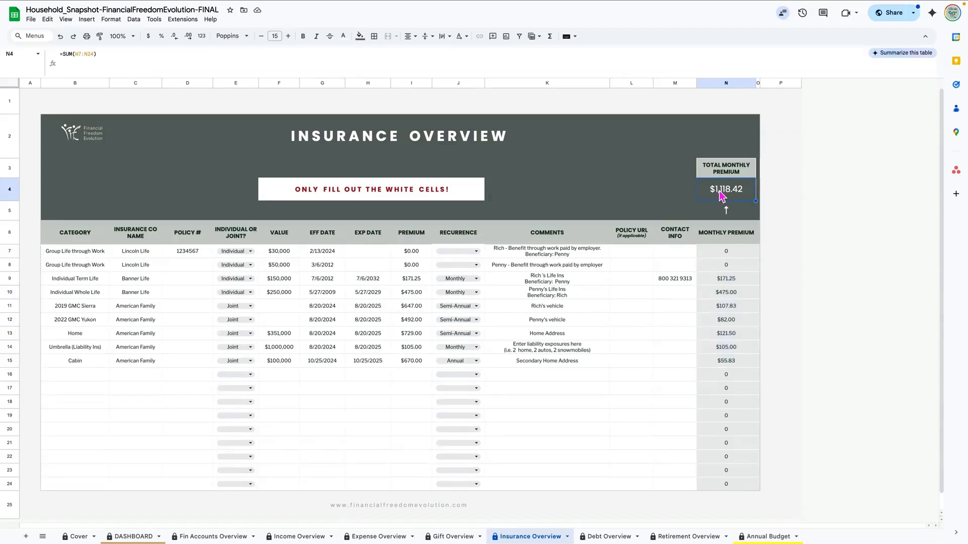
pyautogui.click(535, 256)
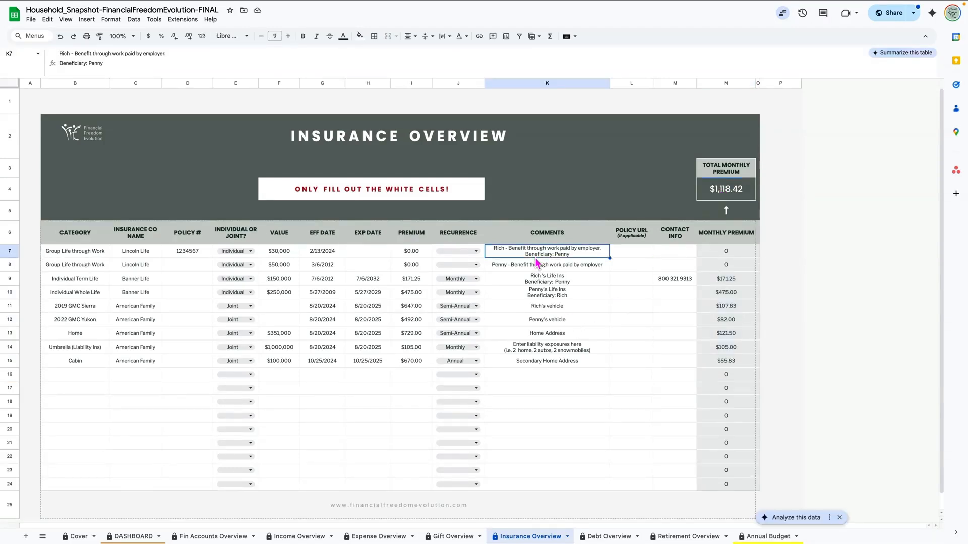
pyautogui.click(536, 279)
pyautogui.click(540, 323)
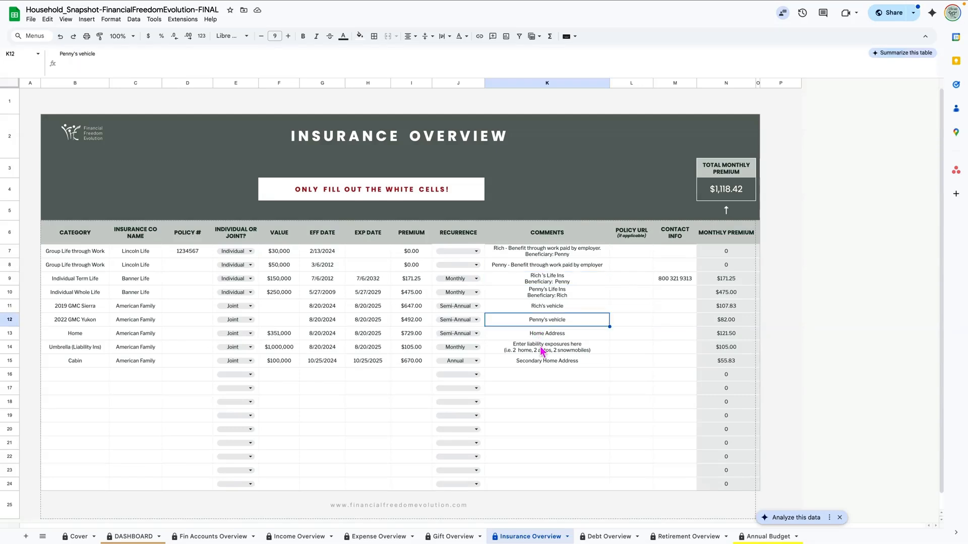
# Step: Check the empty policy URLs L7:L14 and the contact info, then open Debt Overview
pyautogui.moveTo(633, 252); pyautogui.dragTo(630, 354)
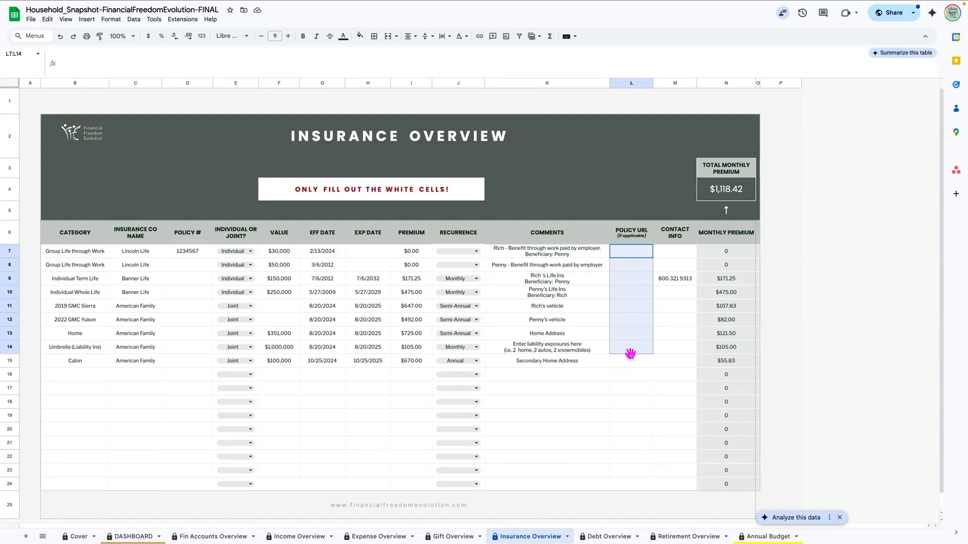
pyautogui.click(668, 295)
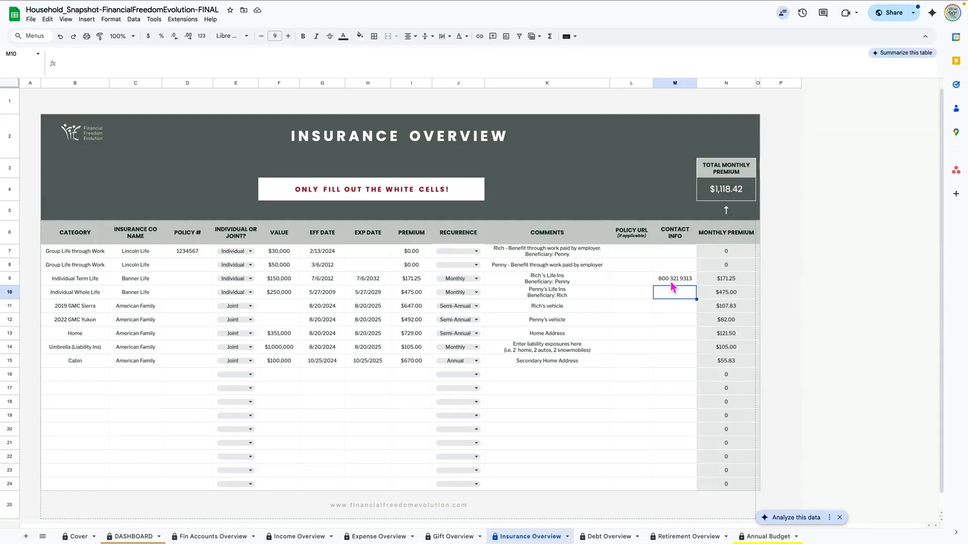
pyautogui.click(670, 282)
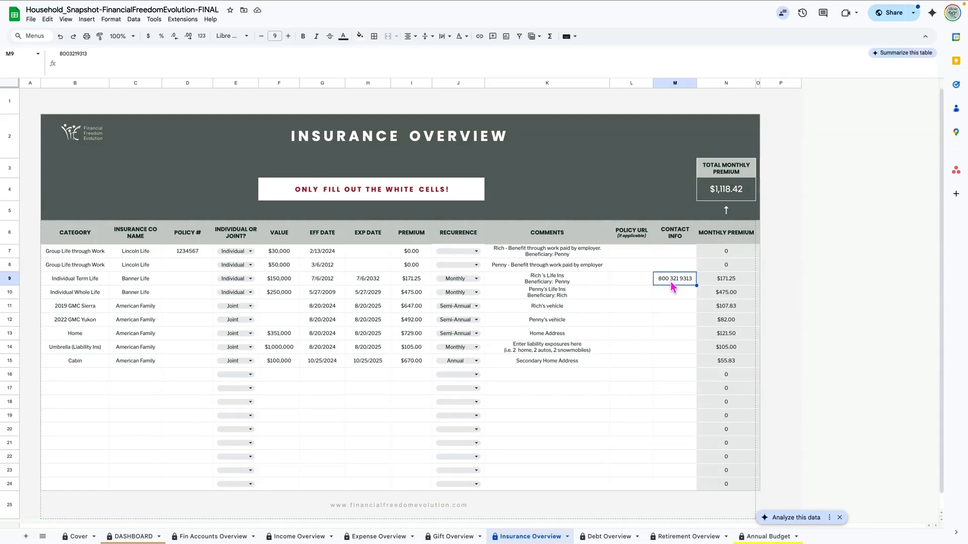
pyautogui.click(603, 537)
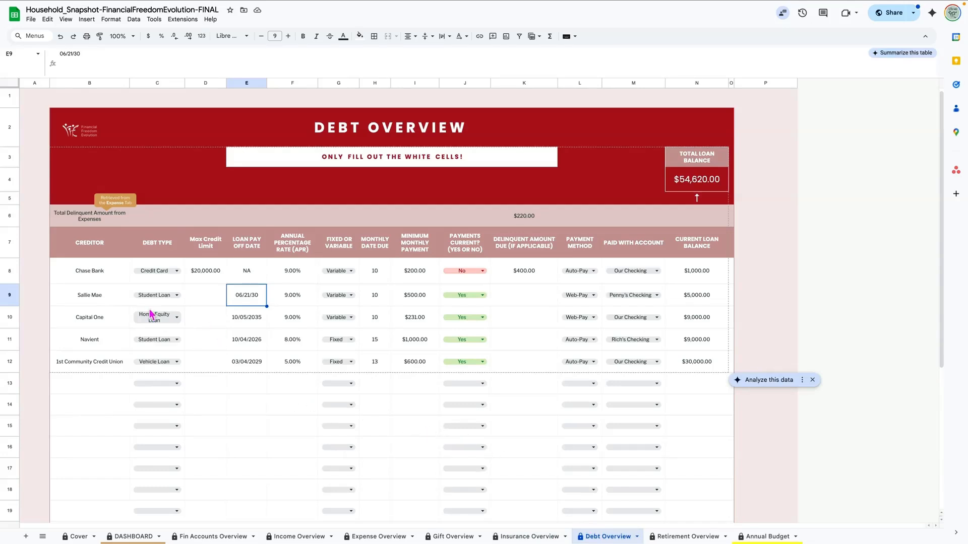
pyautogui.click(98, 274)
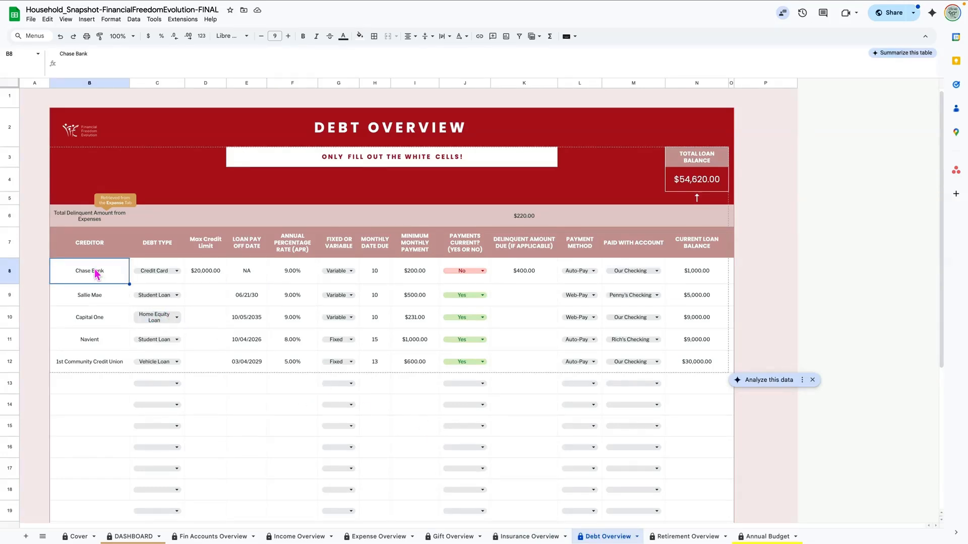
pyautogui.click(179, 273)
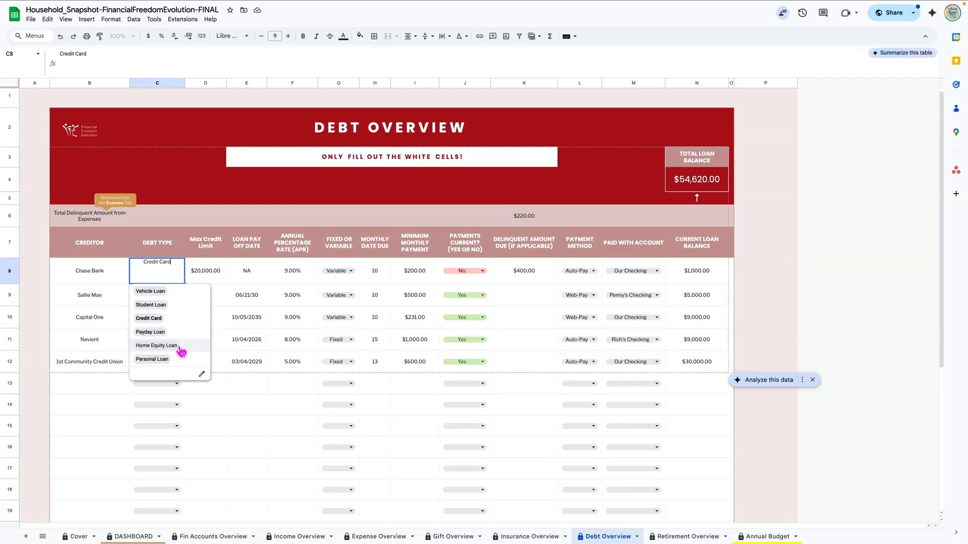
pyautogui.click(77, 274)
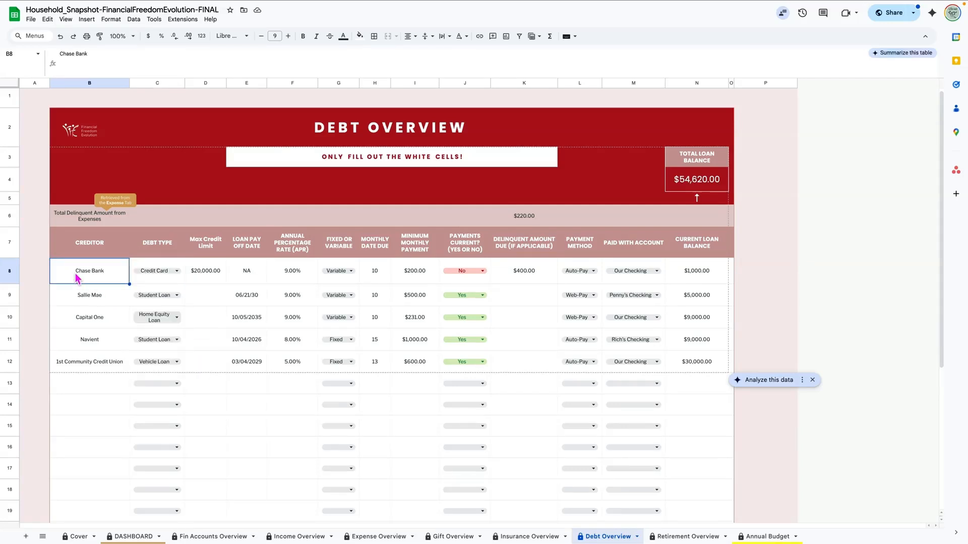
pyautogui.moveTo(76, 275); pyautogui.dragTo(75, 362)
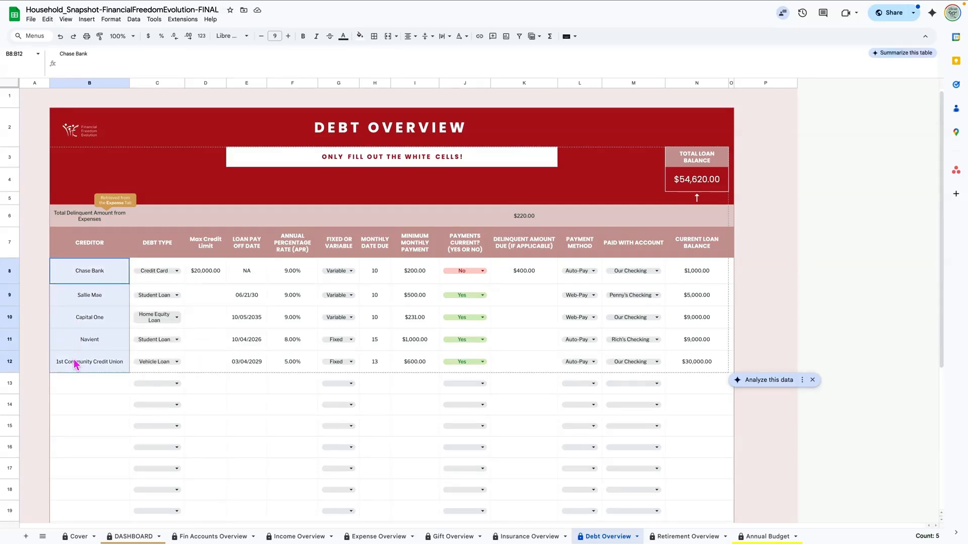
pyautogui.click(178, 273)
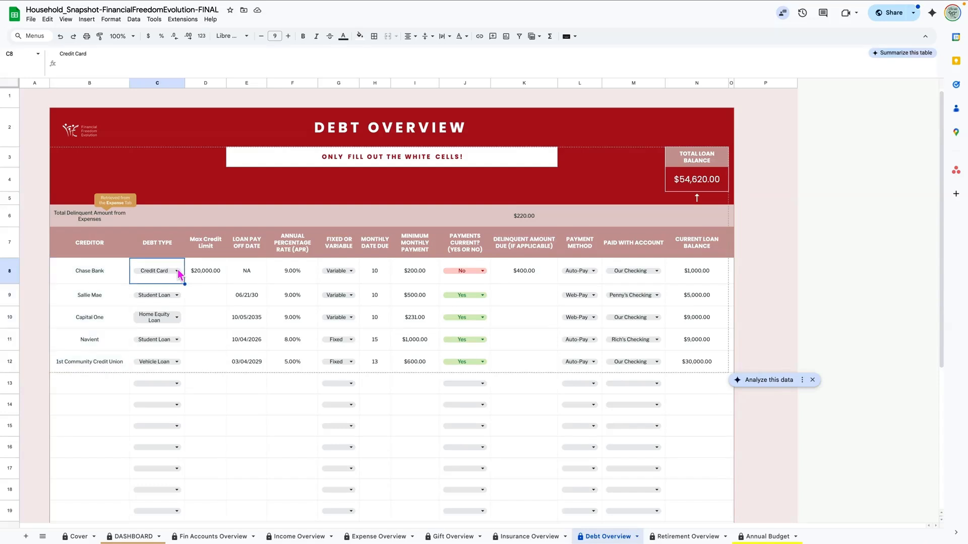
pyautogui.click(213, 275)
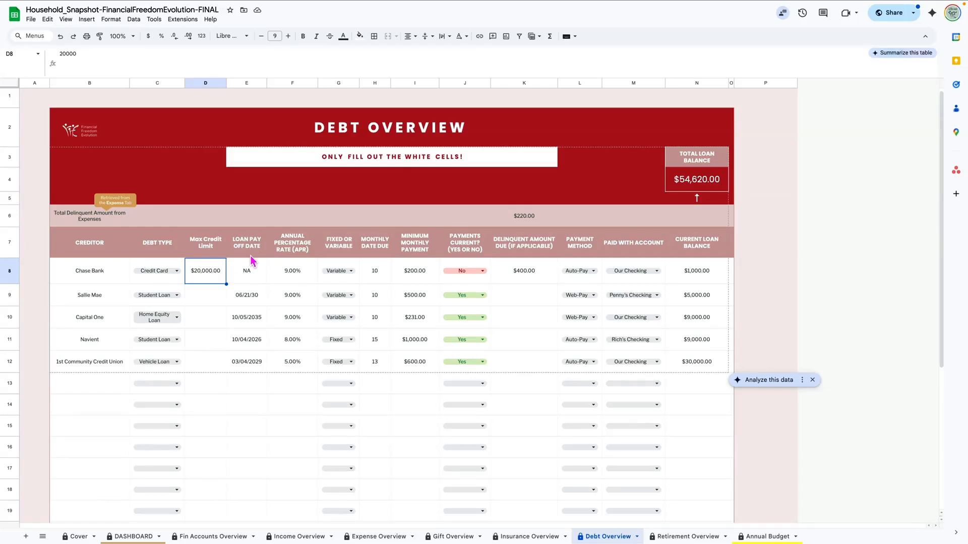
pyautogui.click(248, 297)
pyautogui.click(247, 325)
pyautogui.click(247, 345)
pyautogui.moveTo(283, 269); pyautogui.dragTo(288, 361)
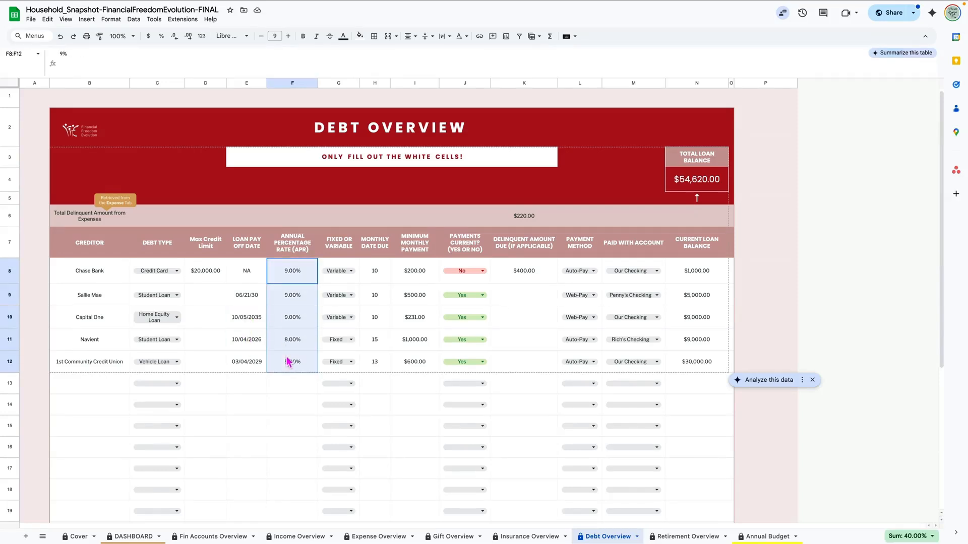
pyautogui.click(342, 274)
pyautogui.press('Escape')
pyautogui.moveTo(379, 278); pyautogui.dragTo(373, 359)
pyautogui.moveTo(411, 274); pyautogui.dragTo(416, 367)
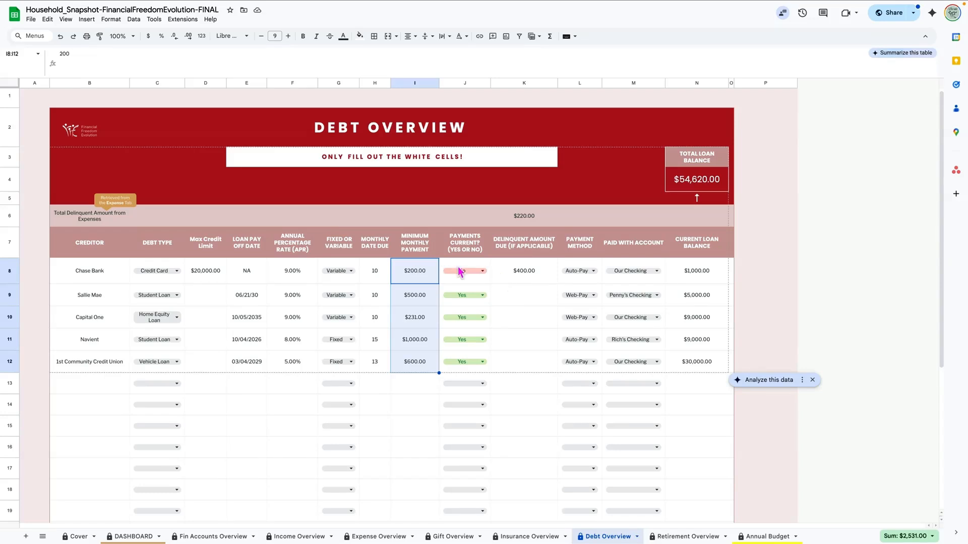
pyautogui.click(522, 275)
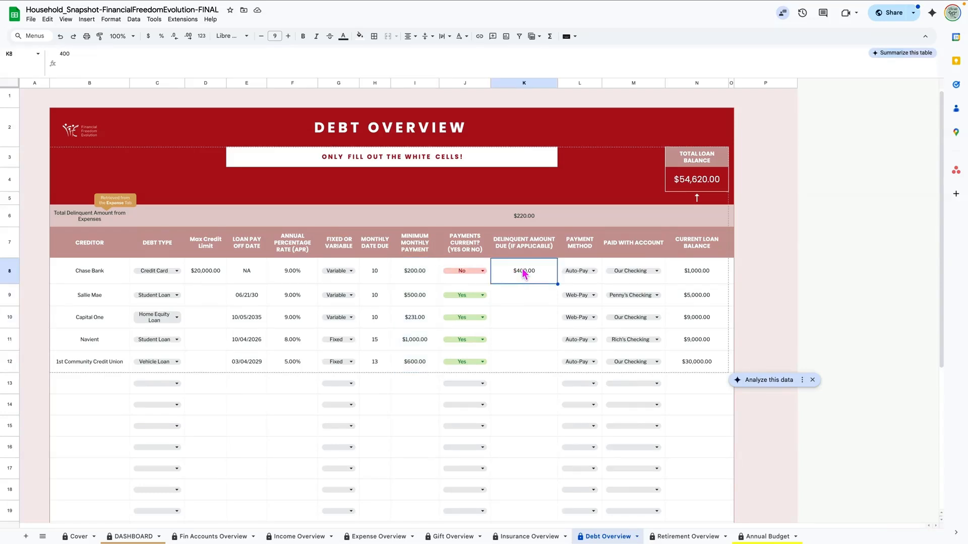
pyautogui.click(594, 272)
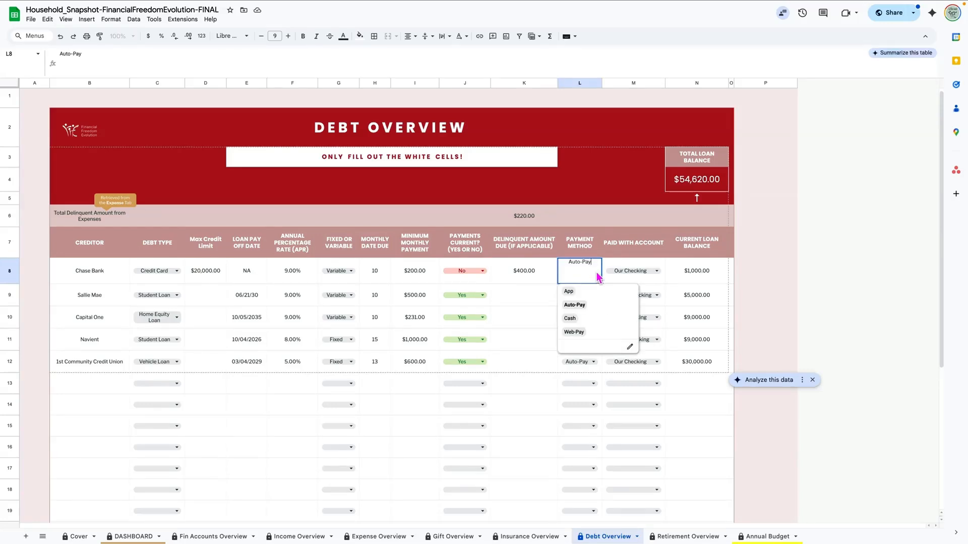
pyautogui.click(657, 272)
pyautogui.click(687, 277)
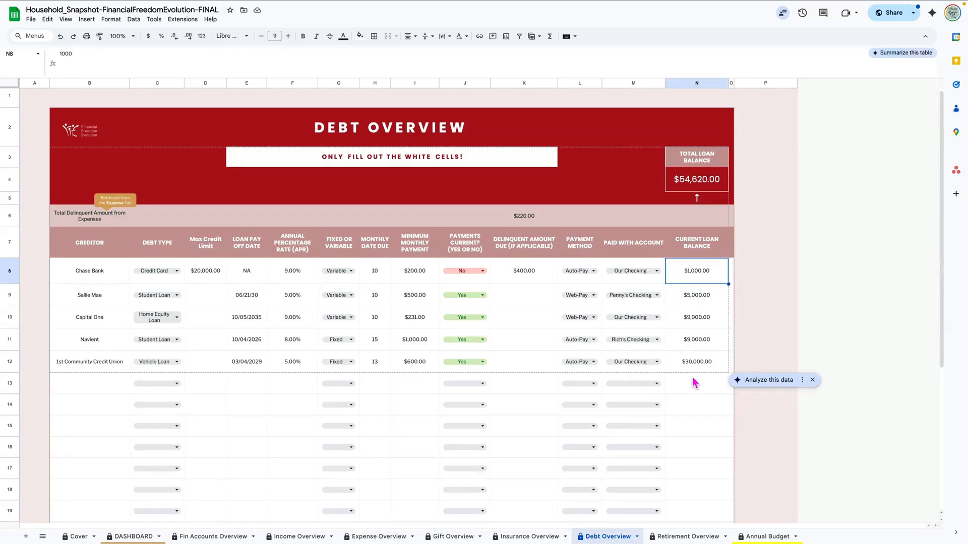
pyautogui.moveTo(689, 280); pyautogui.dragTo(697, 372)
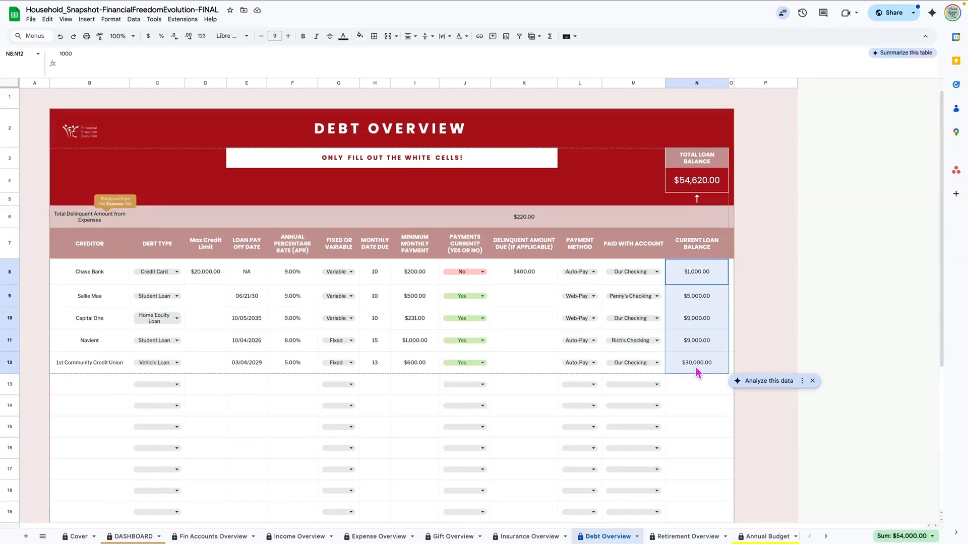
pyautogui.click(682, 186)
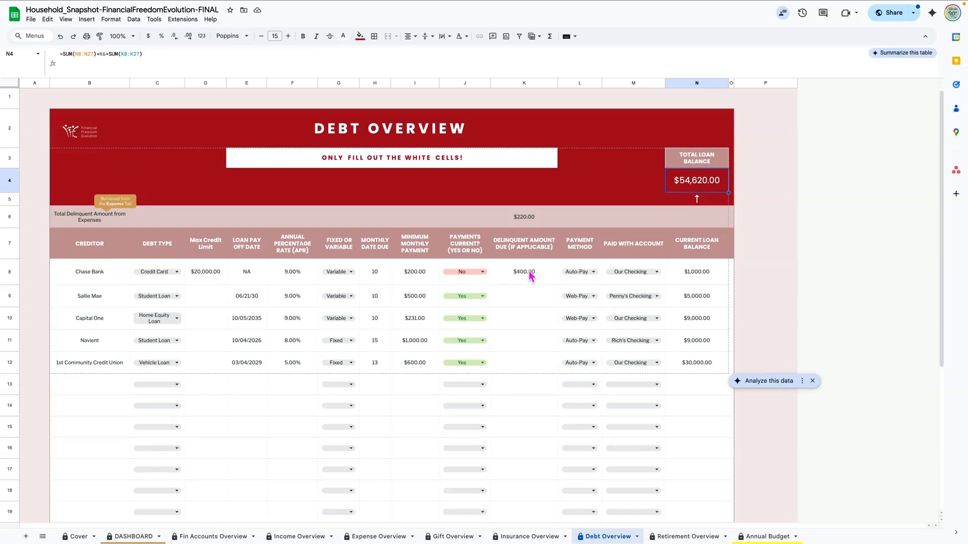
pyautogui.click(9, 218)
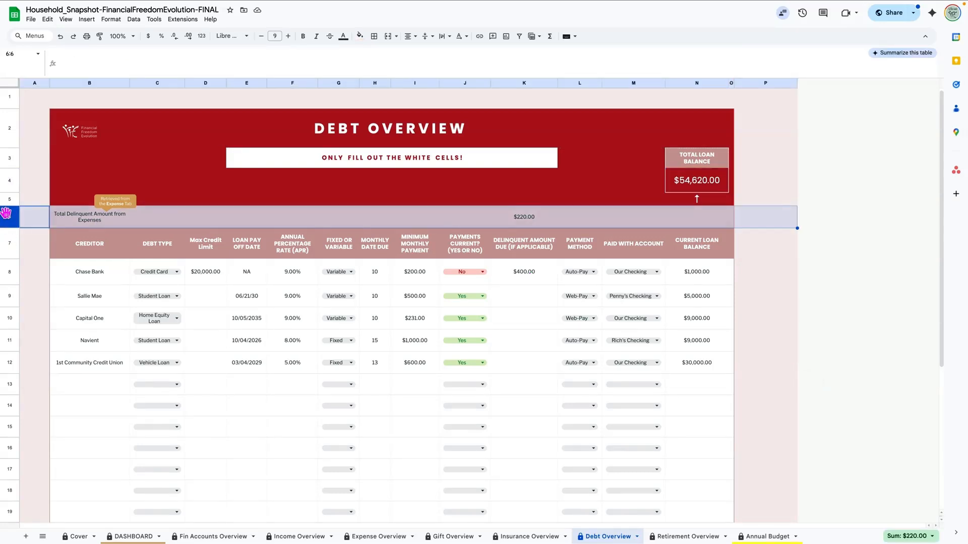
pyautogui.click(378, 536)
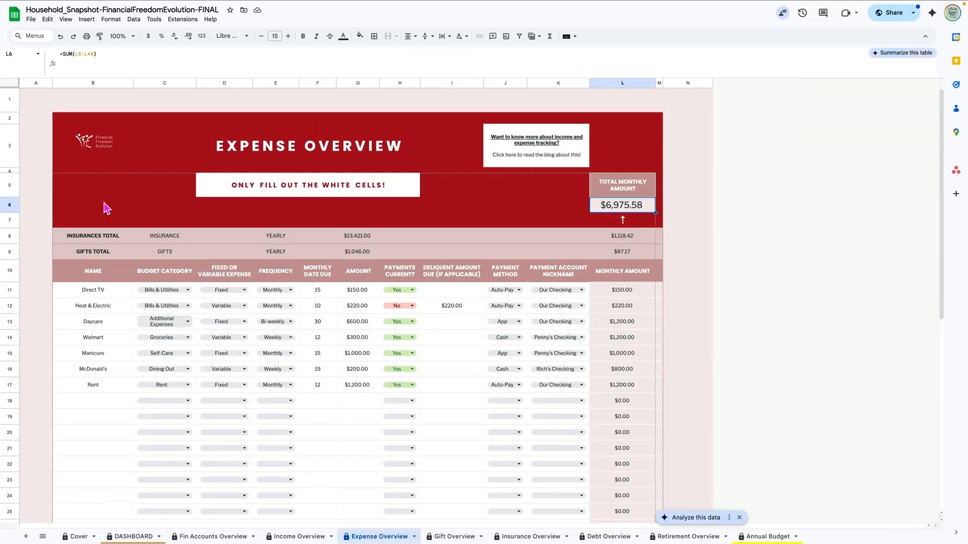
pyautogui.moveTo(9, 235); pyautogui.dragTo(9, 251)
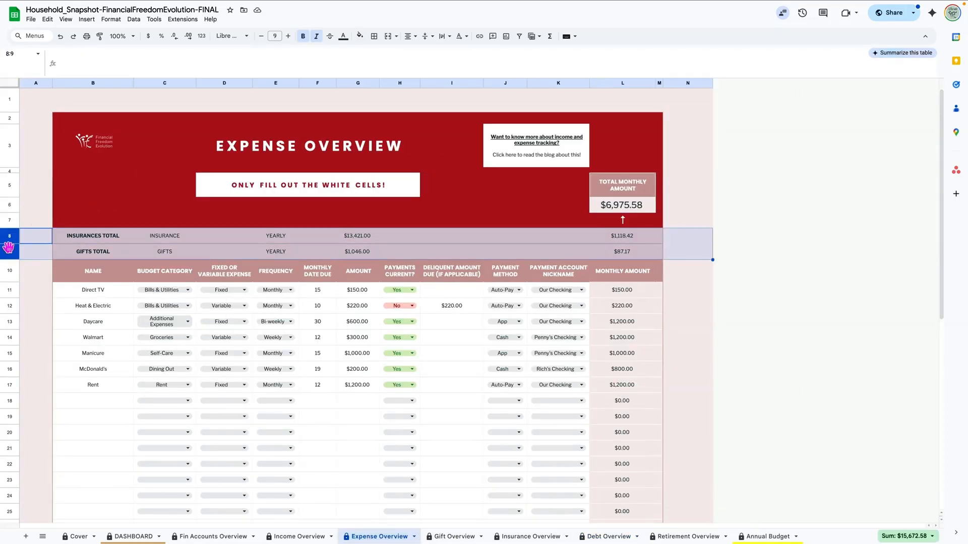
pyautogui.click(617, 539)
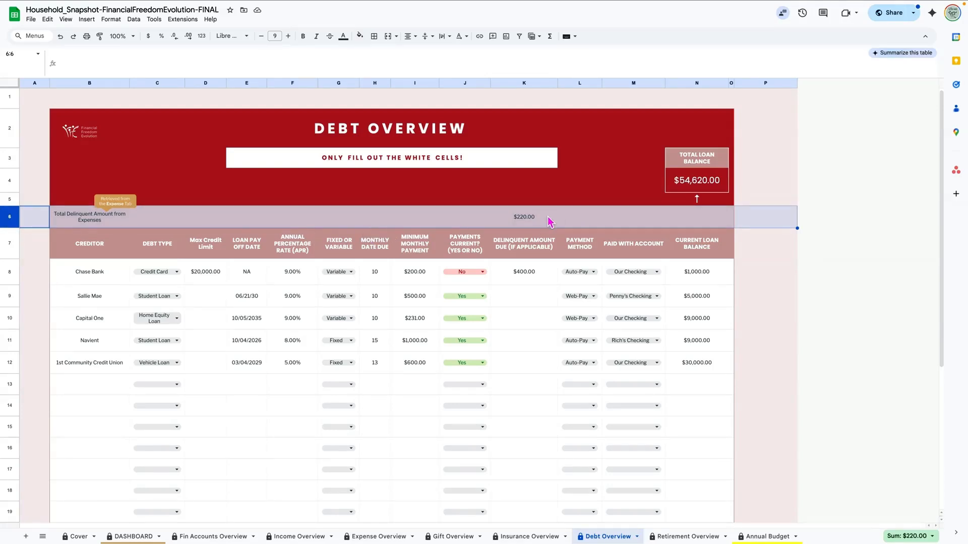
pyautogui.click(370, 537)
pyautogui.click(453, 307)
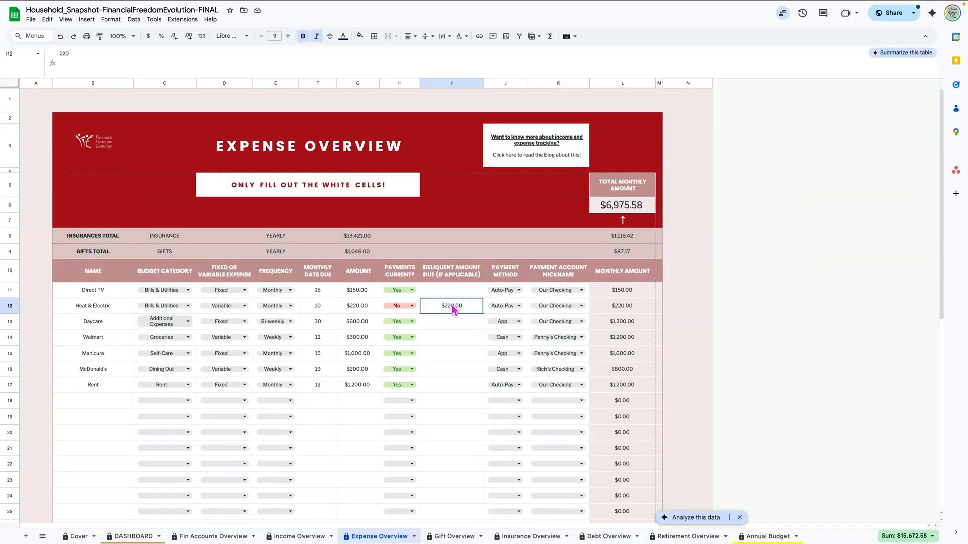
pyautogui.click(608, 538)
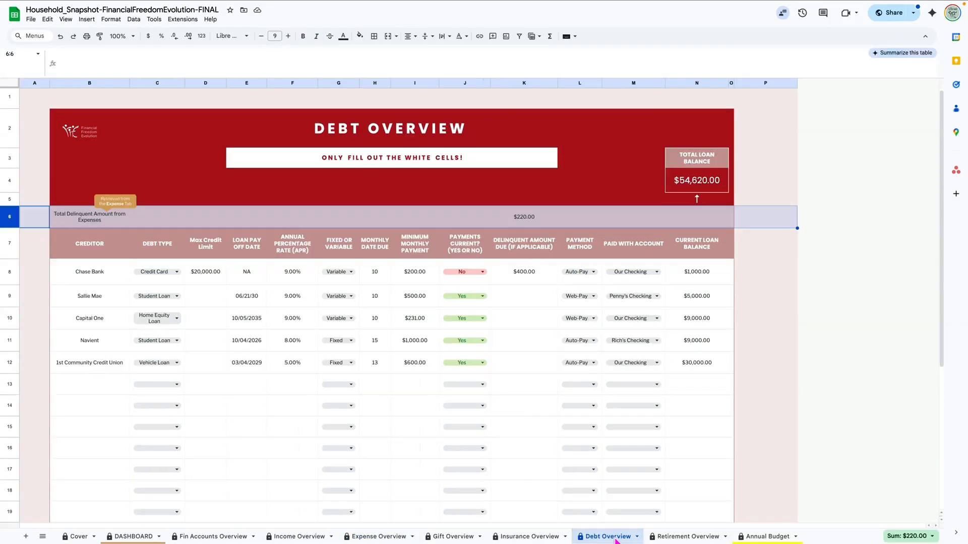
pyautogui.click(204, 224)
pyautogui.click(11, 222)
pyautogui.click(703, 189)
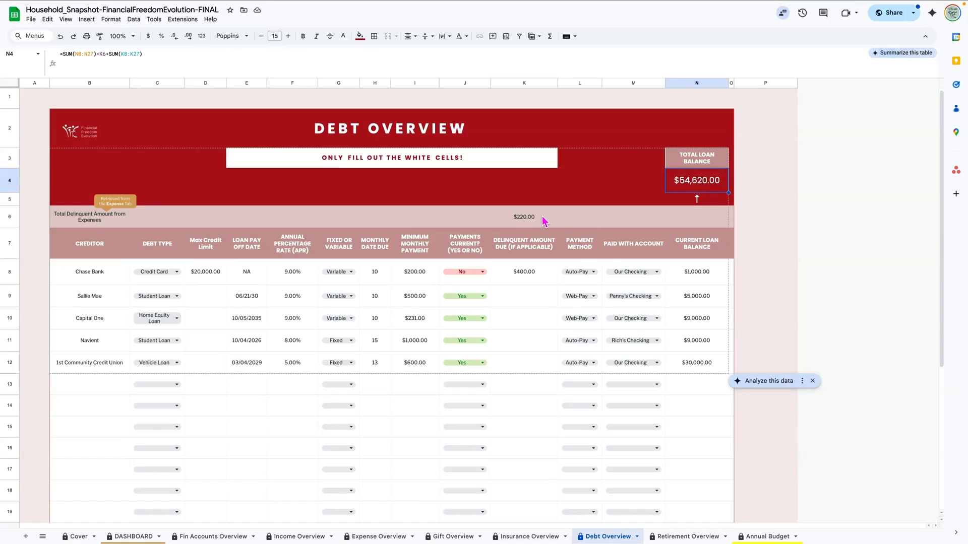
pyautogui.click(522, 218)
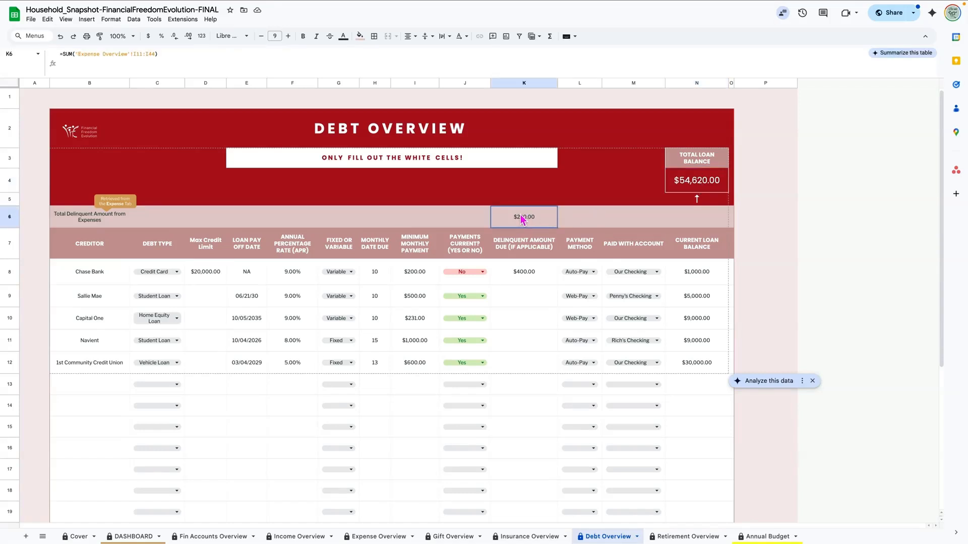
pyautogui.click(525, 275)
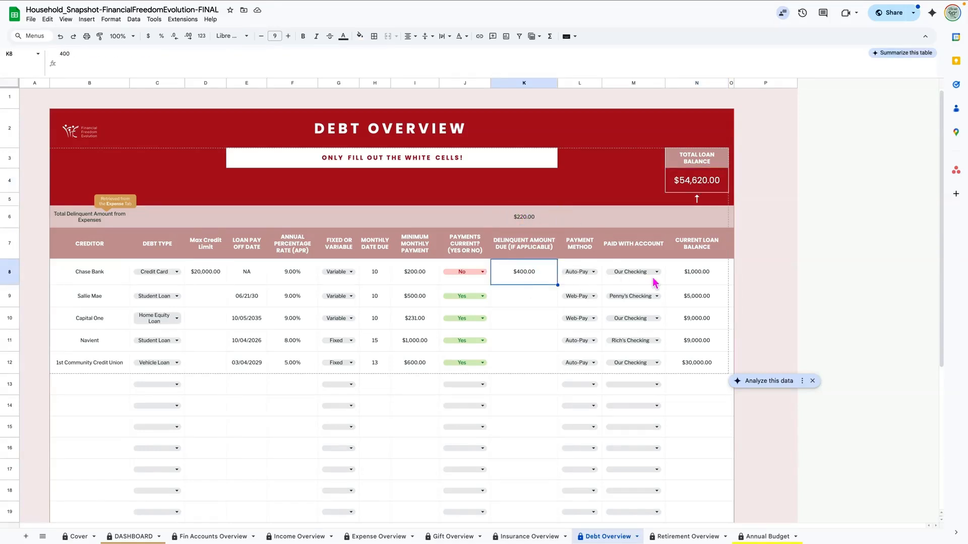
pyautogui.moveTo(699, 272); pyautogui.dragTo(700, 360)
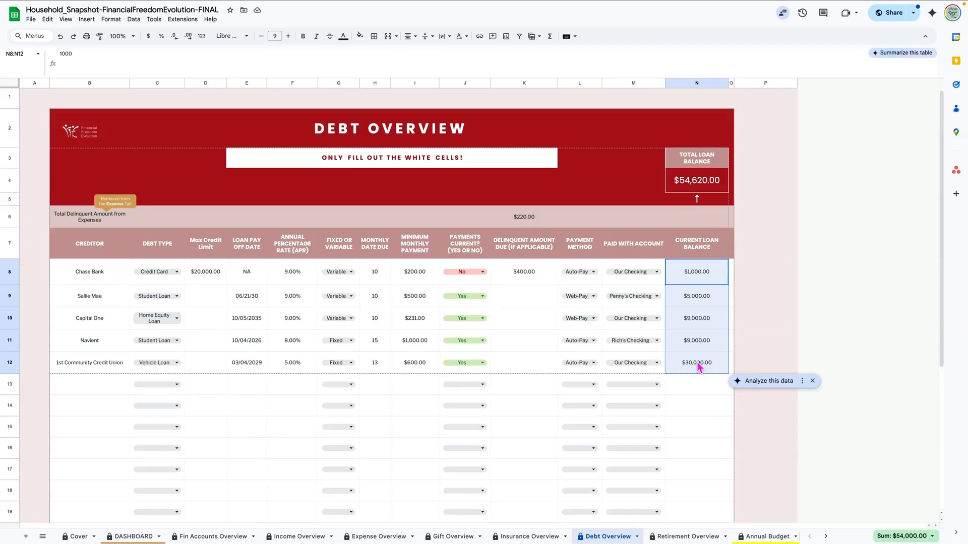
pyautogui.click(698, 183)
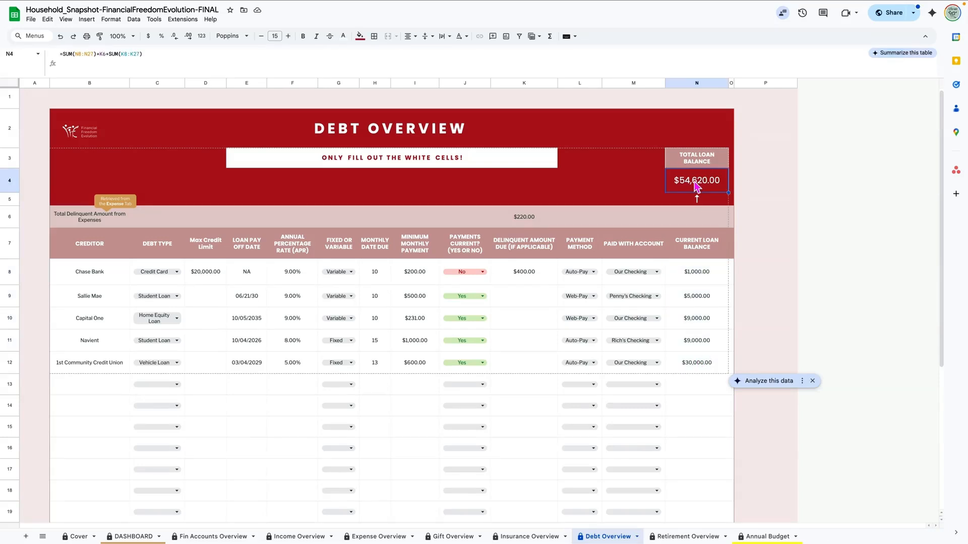
# Step: On Retirement Overview, review the TransAmerica and Alliance account names, owners and employer match
pyautogui.click(678, 537)
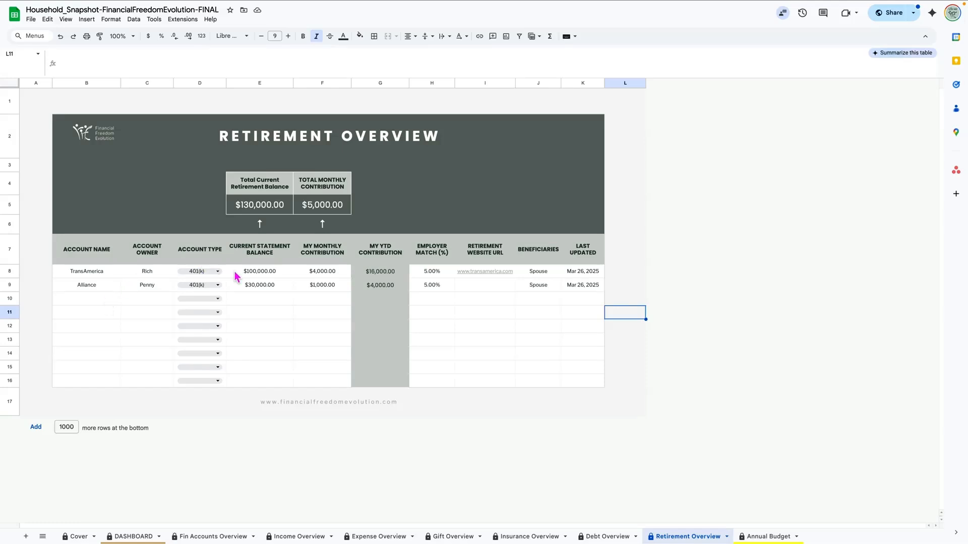
pyautogui.click(439, 275)
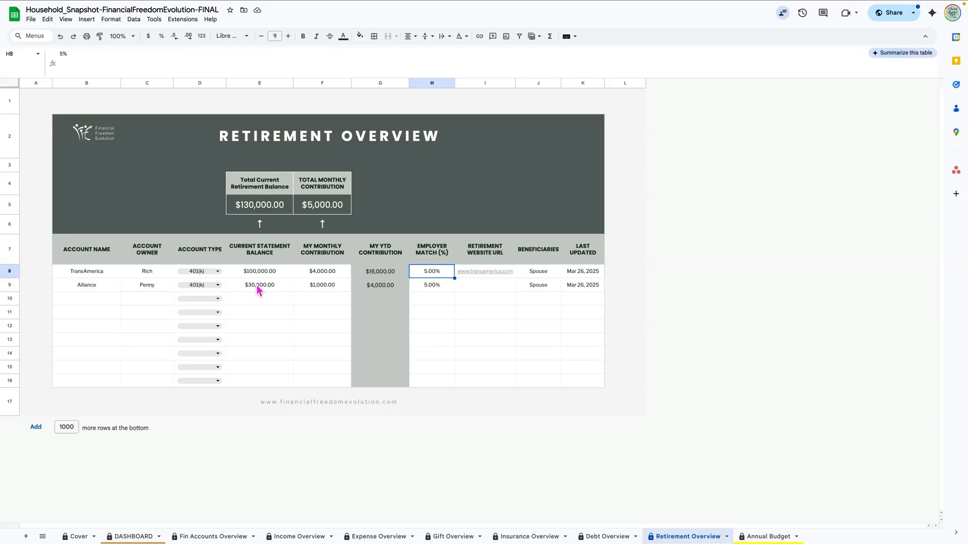
pyautogui.click(86, 275)
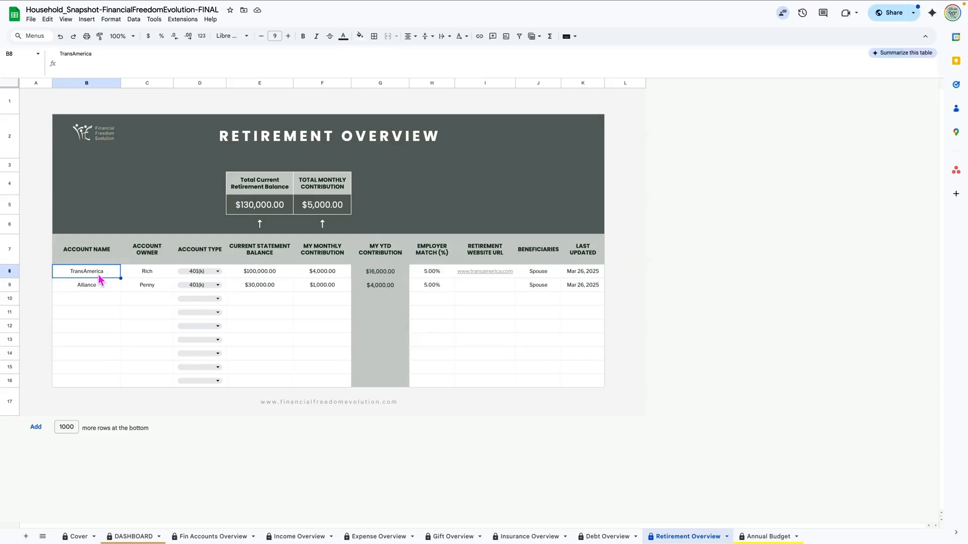
pyautogui.click(99, 291)
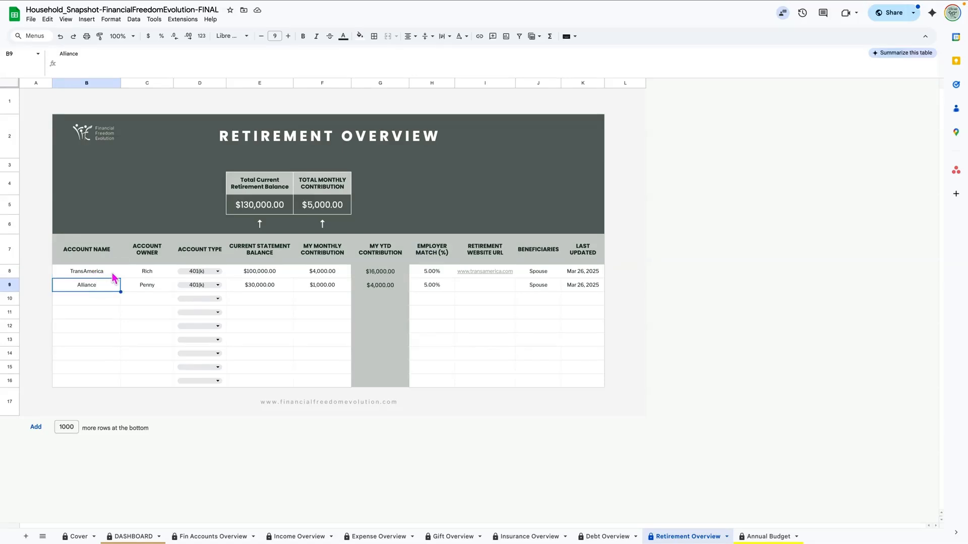
pyautogui.click(146, 275)
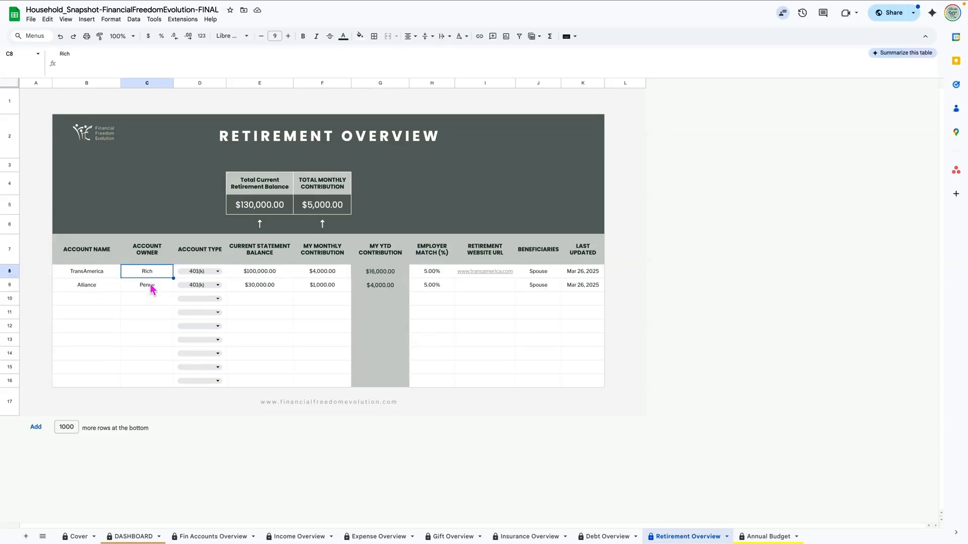
pyautogui.click(152, 287)
# Step: Change the Alliance account type to IRA, leaving TransAmerica's type unchanged
pyautogui.click(219, 271)
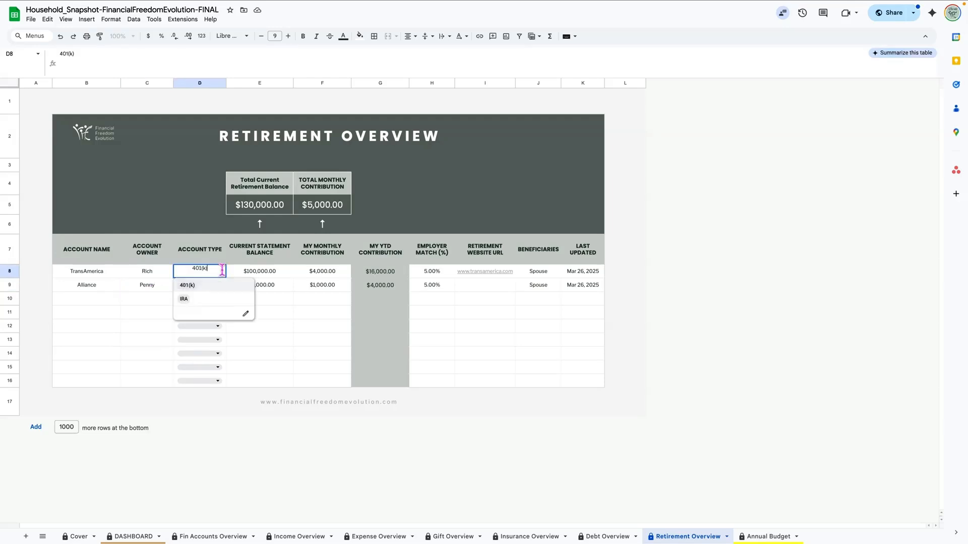
pyautogui.click(108, 289)
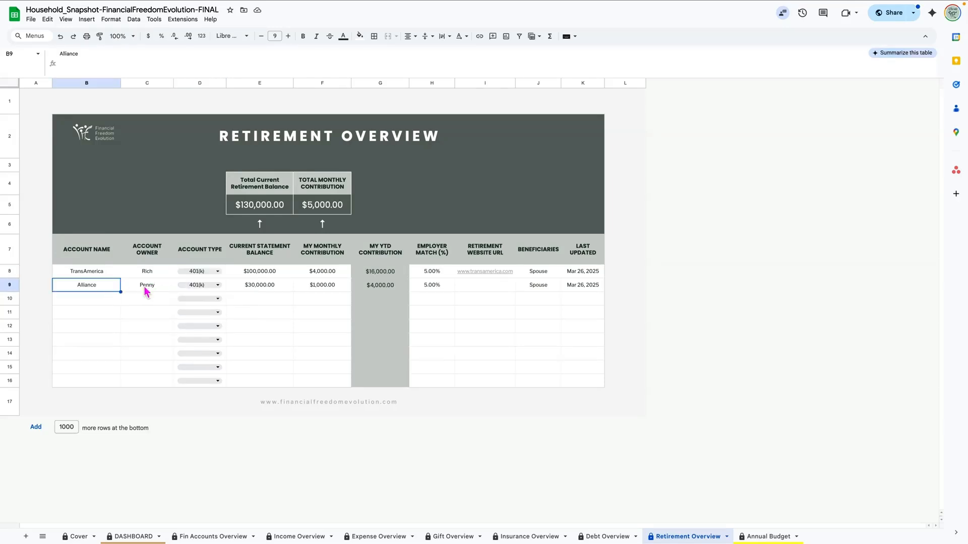
pyautogui.click(218, 285)
pyautogui.click(246, 306)
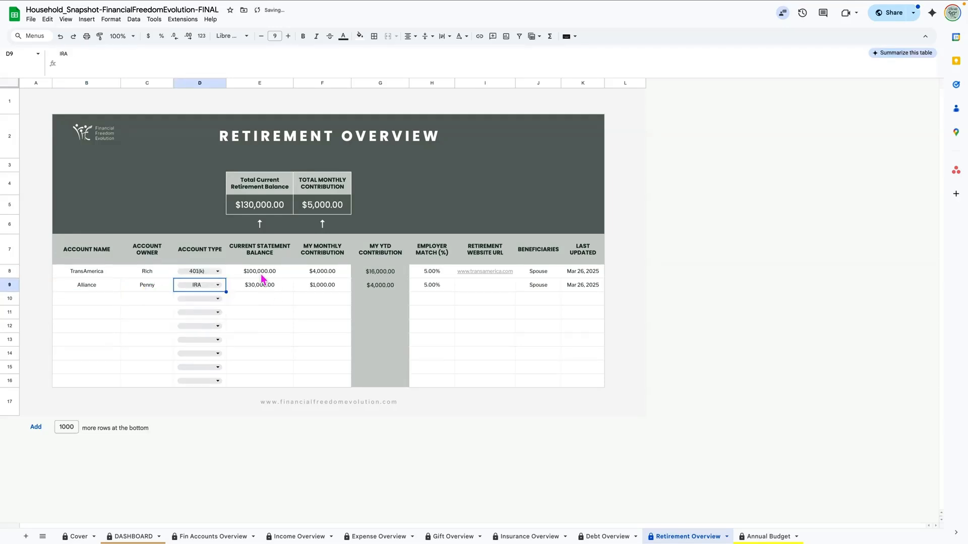
# Step: Review both accounts' statement balances, monthly contribution, employer matches and website links
pyautogui.click(258, 273)
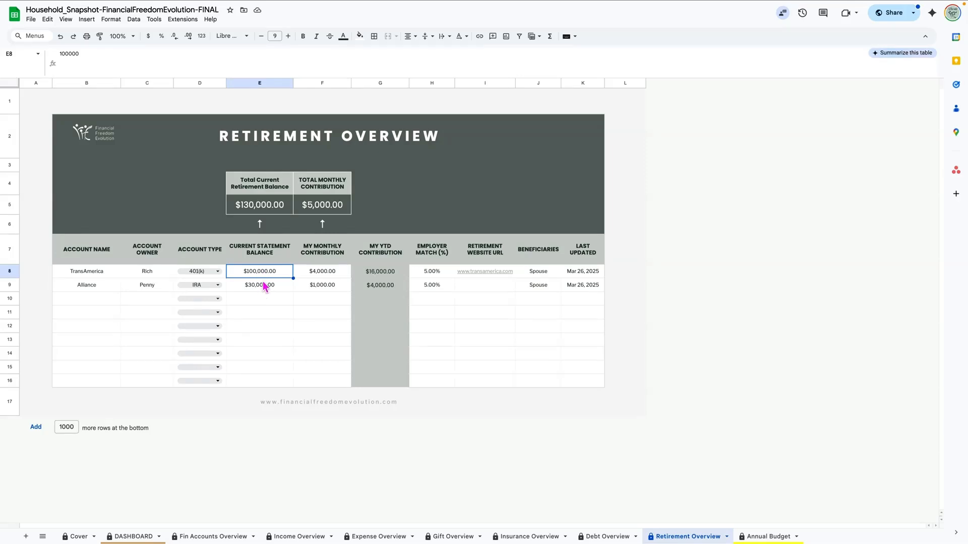
pyautogui.click(264, 291)
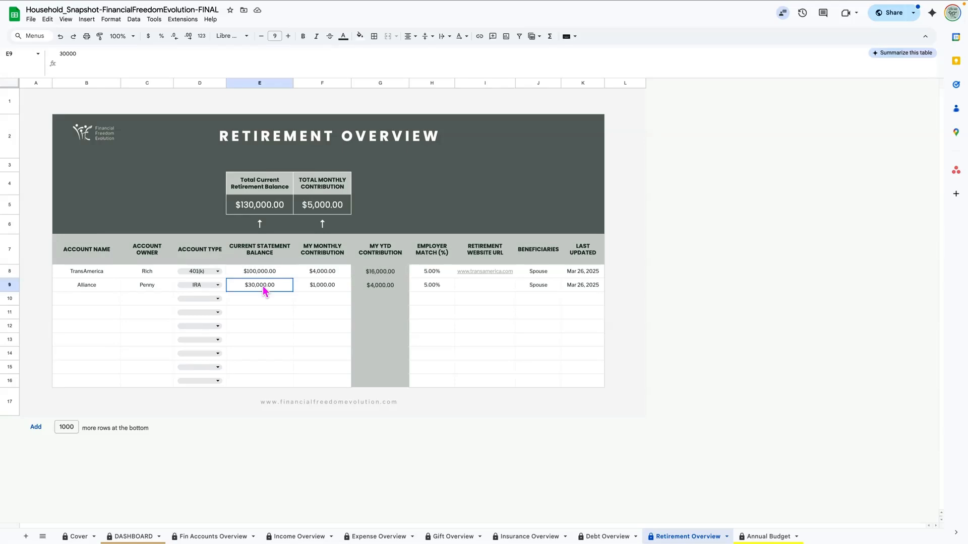
pyautogui.click(331, 275)
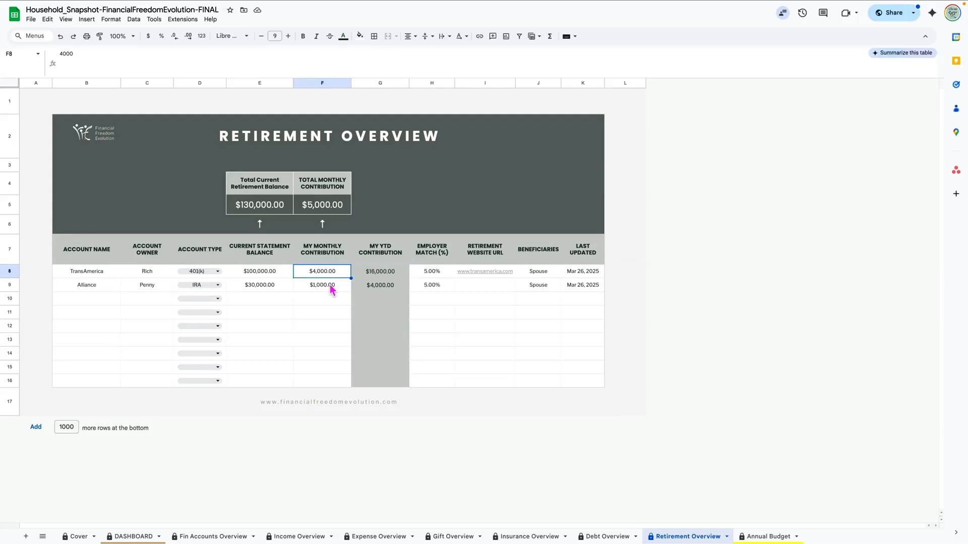
pyautogui.click(432, 274)
pyautogui.click(434, 288)
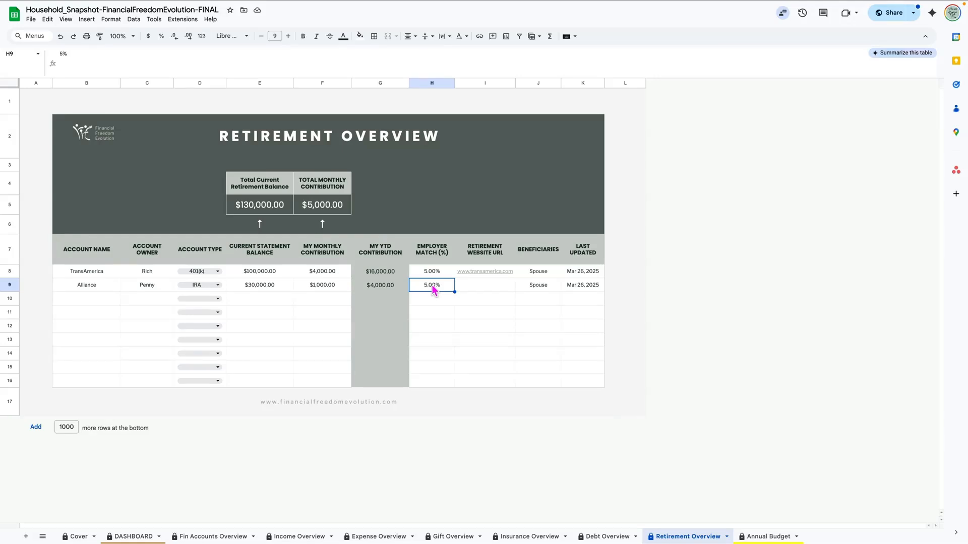
pyautogui.click(93, 276)
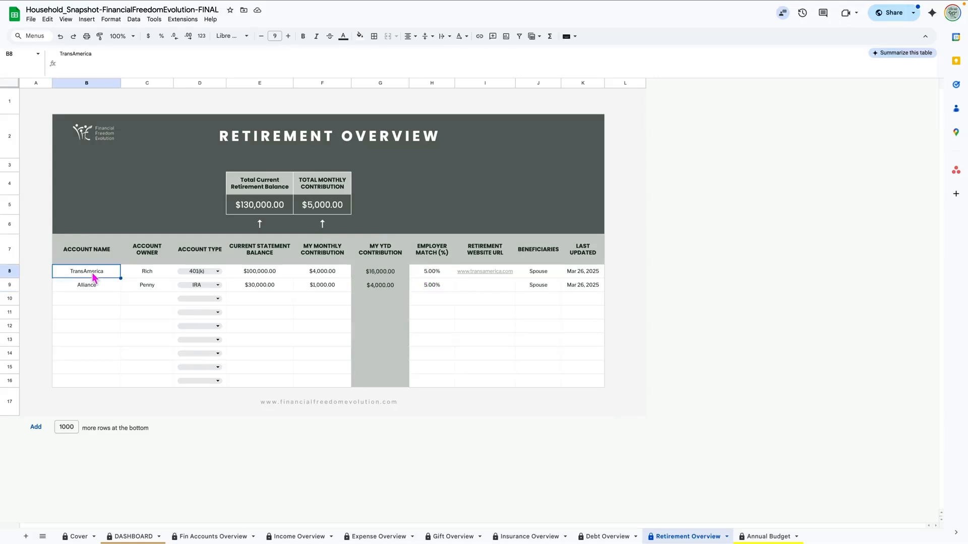
pyautogui.click(430, 273)
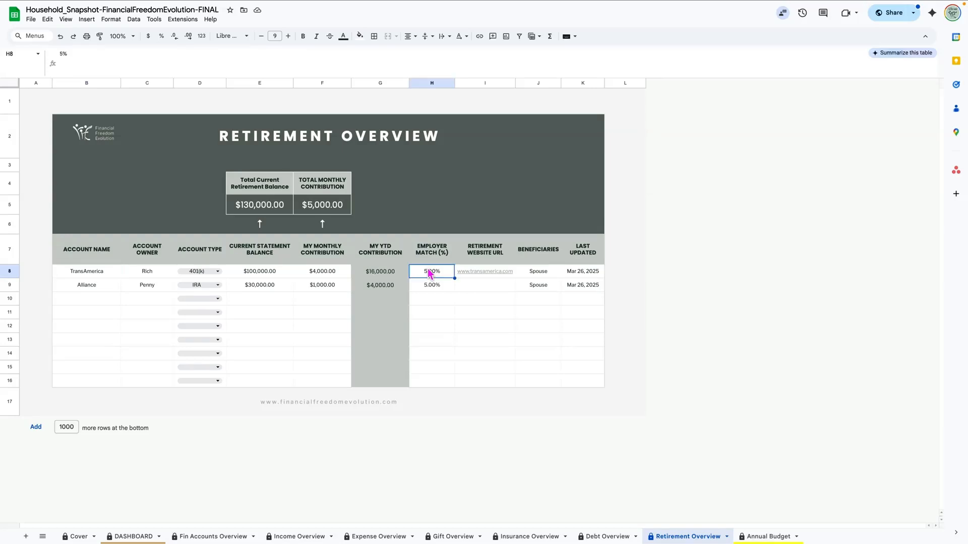
pyautogui.click(493, 288)
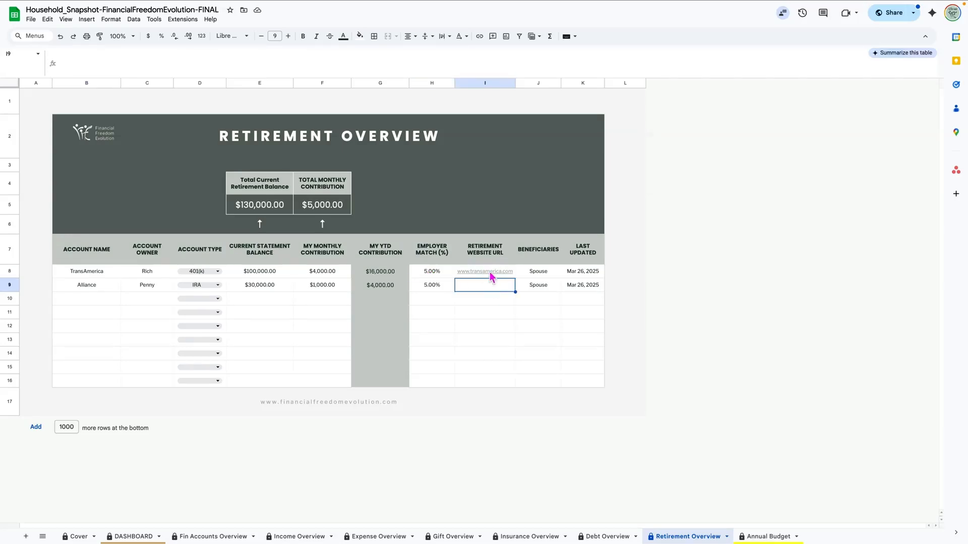
pyautogui.click(489, 275)
pyautogui.click(434, 300)
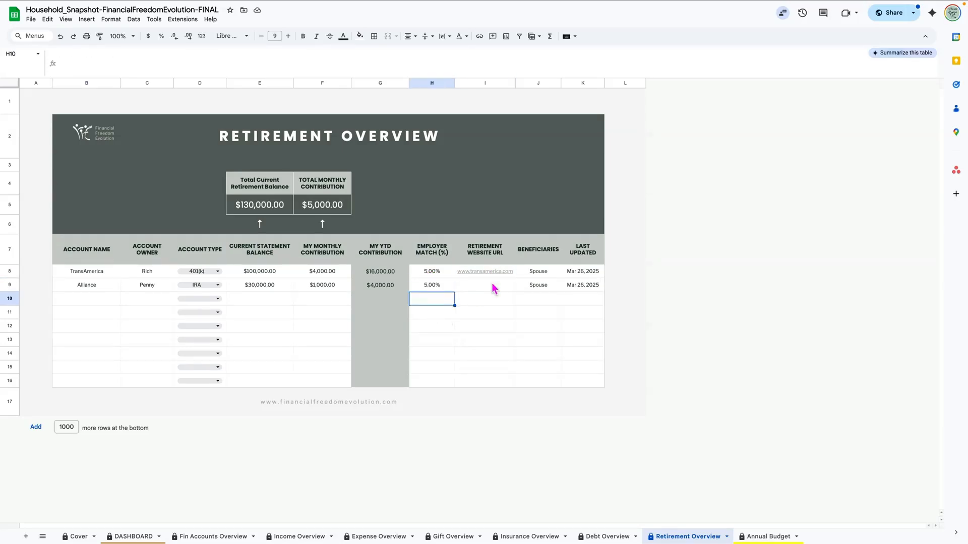
# Step: Check the beneficiaries and last updated date, then switch to the Annual Budget sheet
pyautogui.click(542, 277)
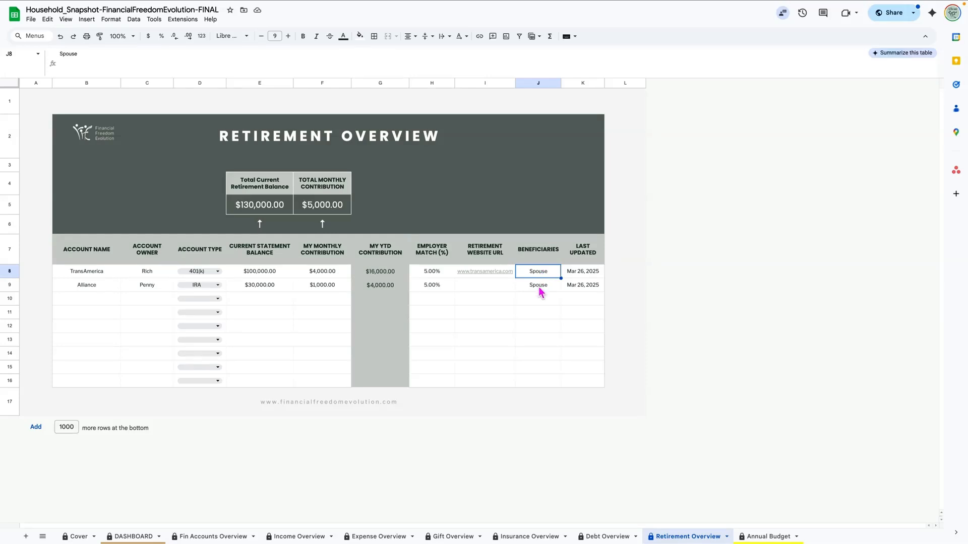
pyautogui.click(539, 287)
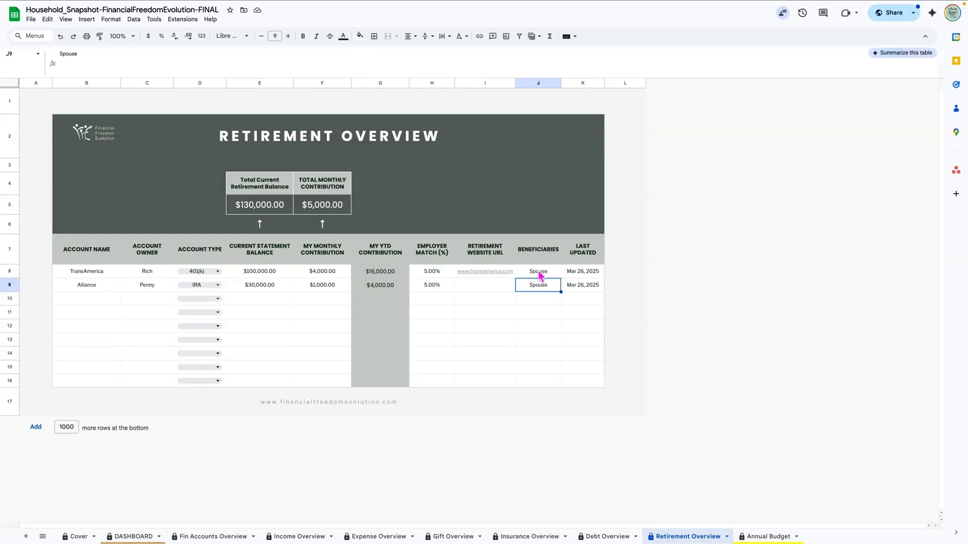
pyautogui.click(581, 273)
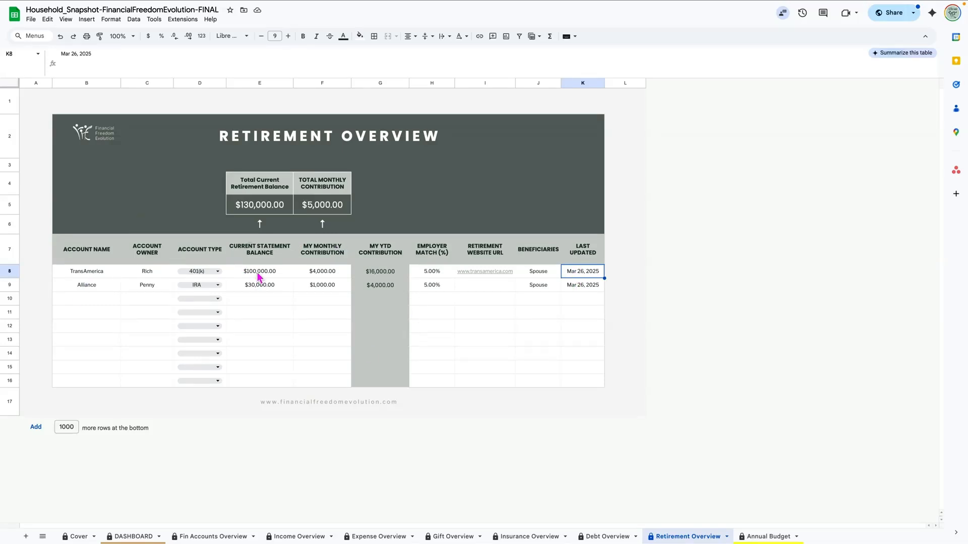
pyautogui.click(116, 302)
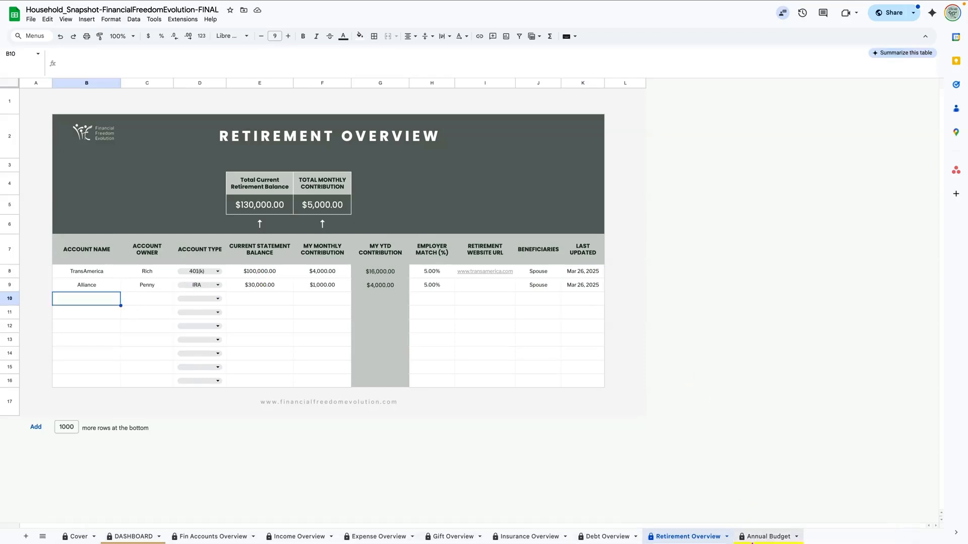
pyautogui.click(757, 538)
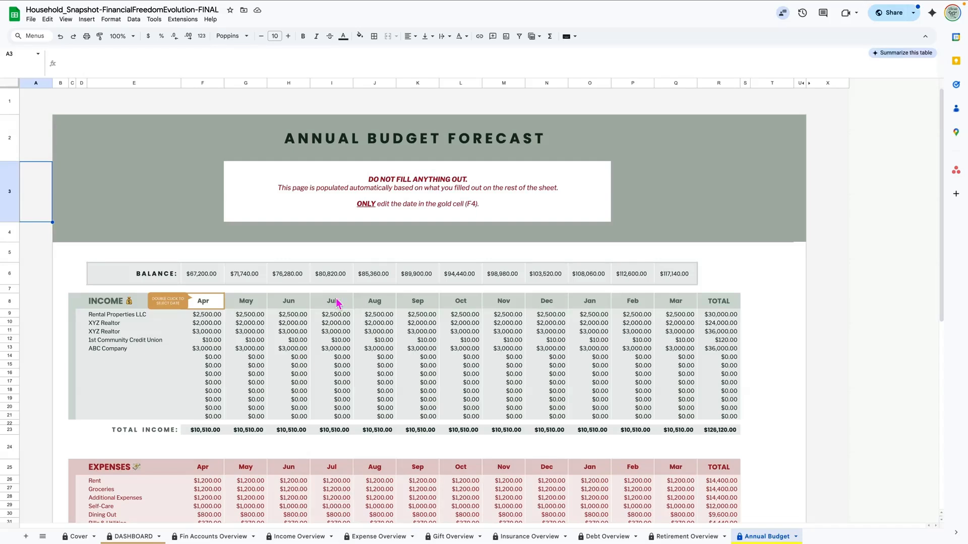
# Step: Read the instruction notes and set the forecast start date in F8 to January 1, 2025
pyautogui.click(382, 186)
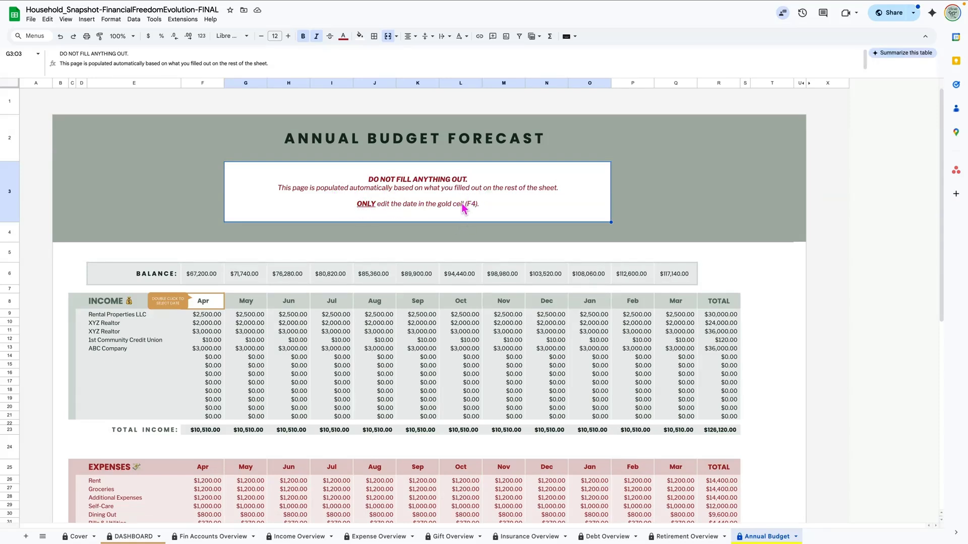
pyautogui.click(161, 301)
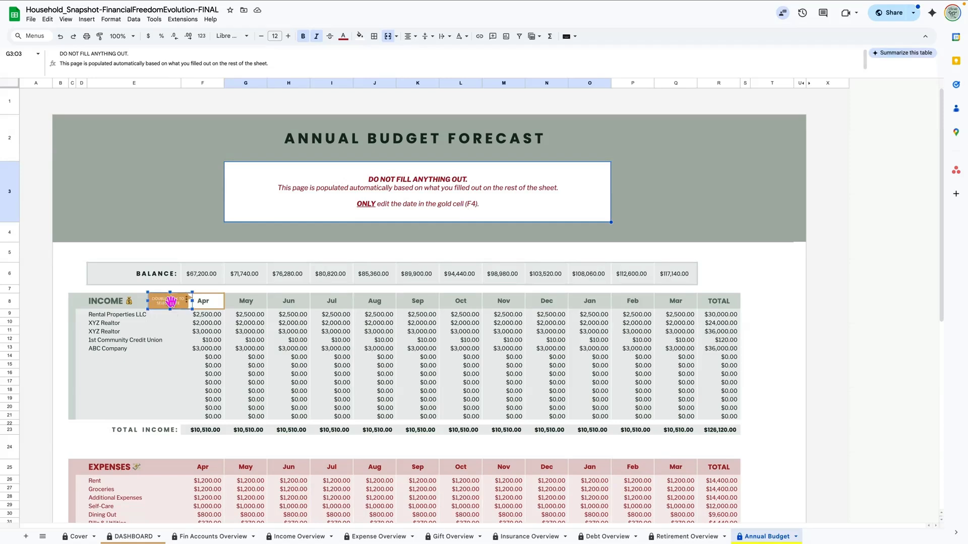
pyautogui.click(209, 305)
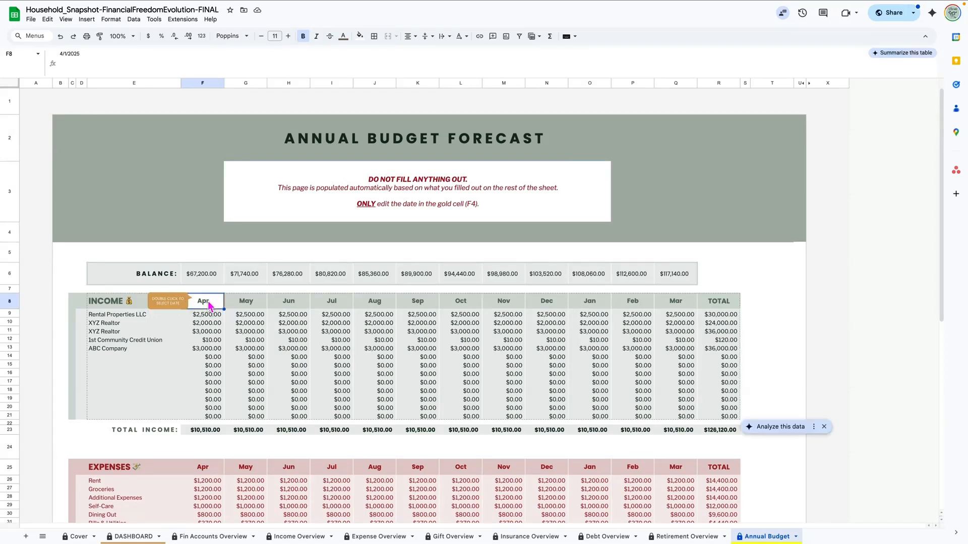
pyautogui.doubleClick(208, 302)
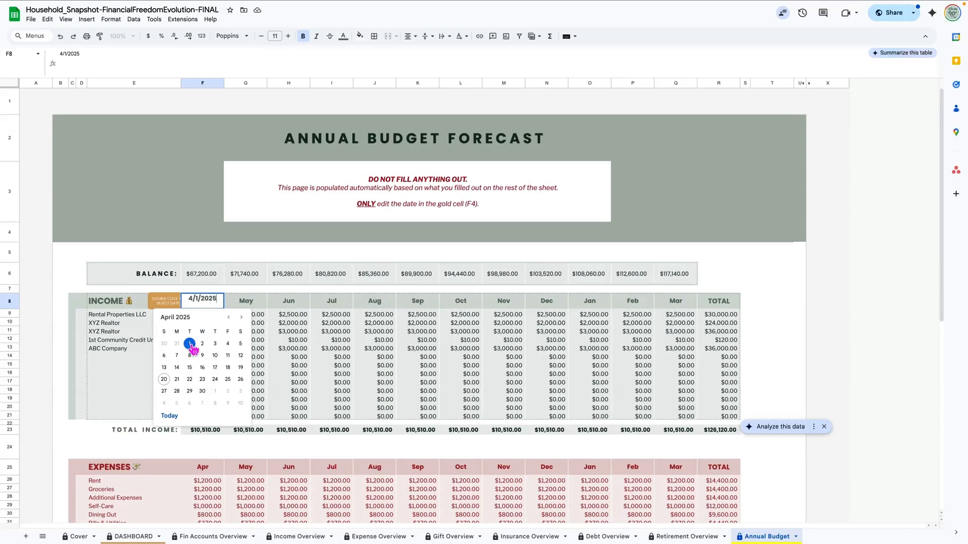
pyautogui.click(229, 319)
pyautogui.click(229, 319)
pyautogui.click(230, 319)
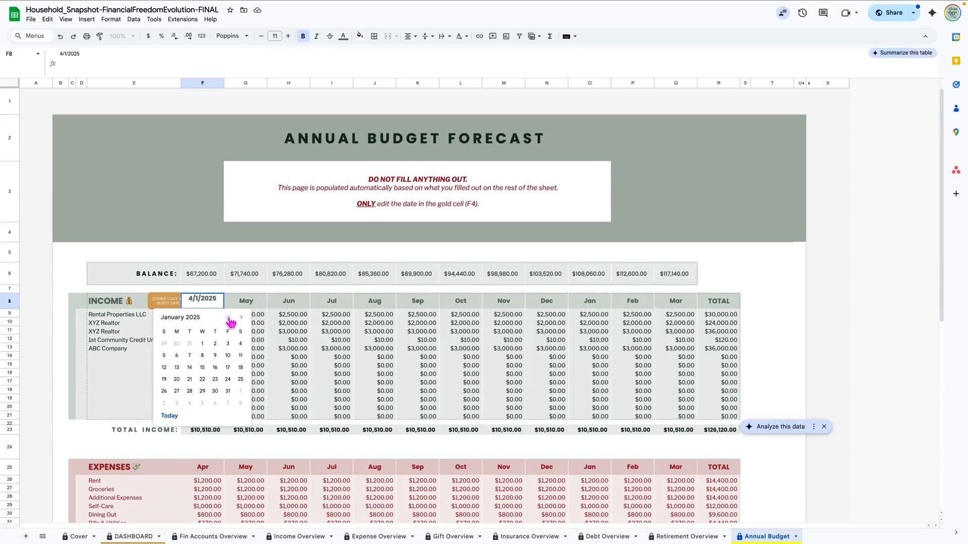
pyautogui.click(203, 344)
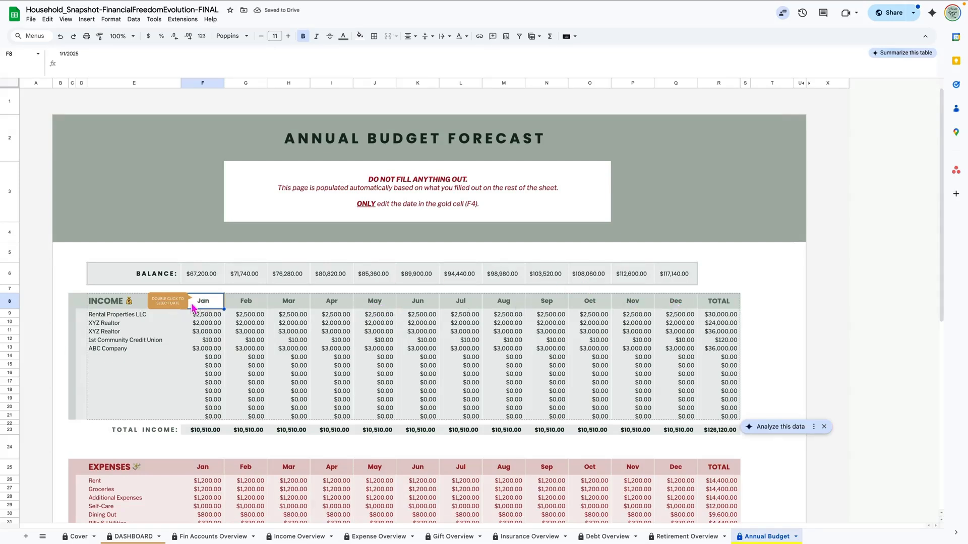
# Step: Reset the start date to April 1, 2025 and scroll through the Apr–Mar forecast
pyautogui.doubleClick(211, 304)
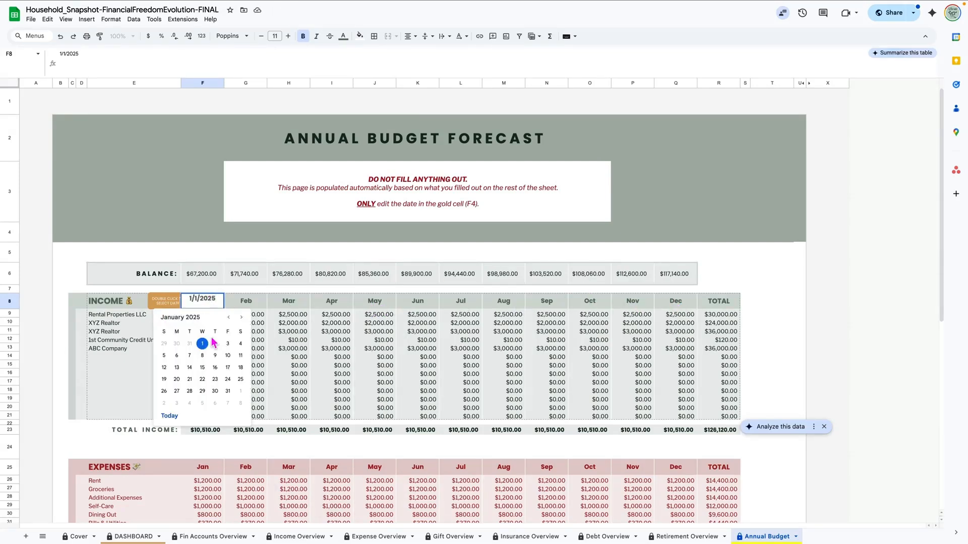
pyautogui.click(239, 319)
pyautogui.click(239, 319)
pyautogui.click(239, 319)
pyautogui.click(190, 345)
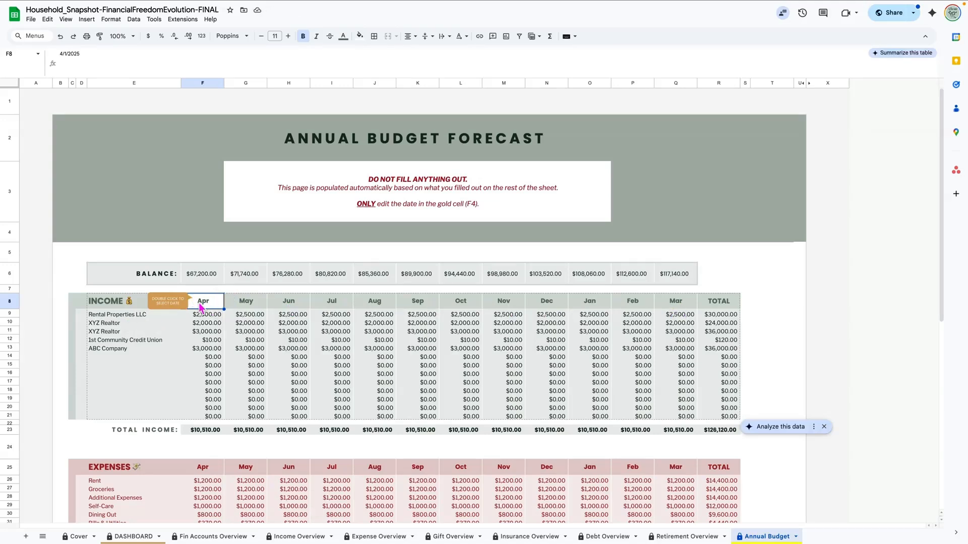
pyautogui.scroll(-2, 291, 379)
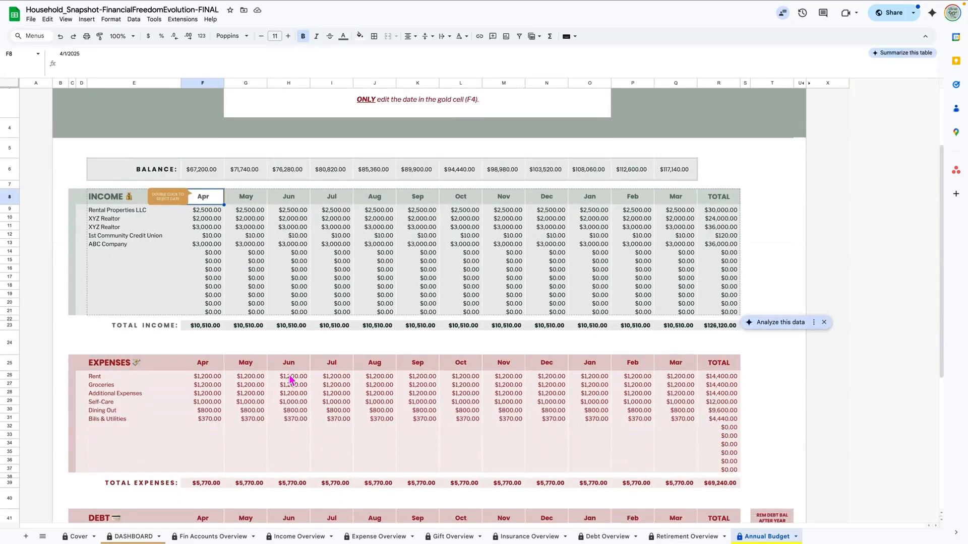
pyautogui.scroll(-5, 291, 379)
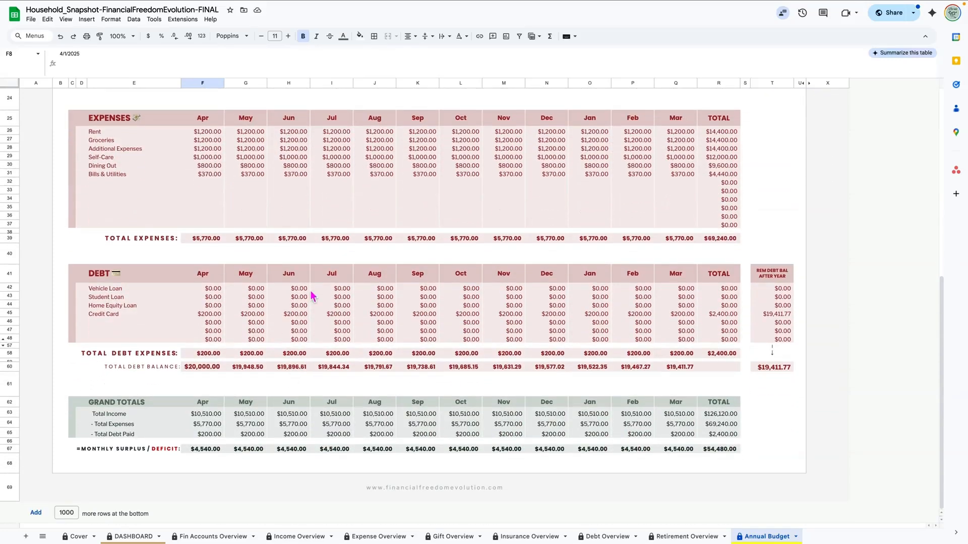
pyautogui.scroll(7, 312, 258)
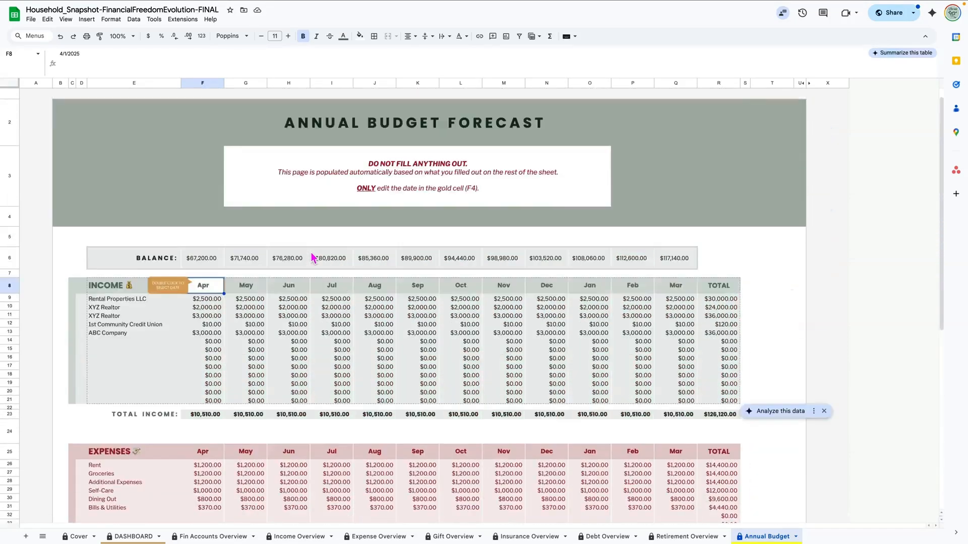
# Step: Switch to the Dashboard sheet and inspect the Capital Overview and Debt Overview pie charts
pyautogui.click(130, 538)
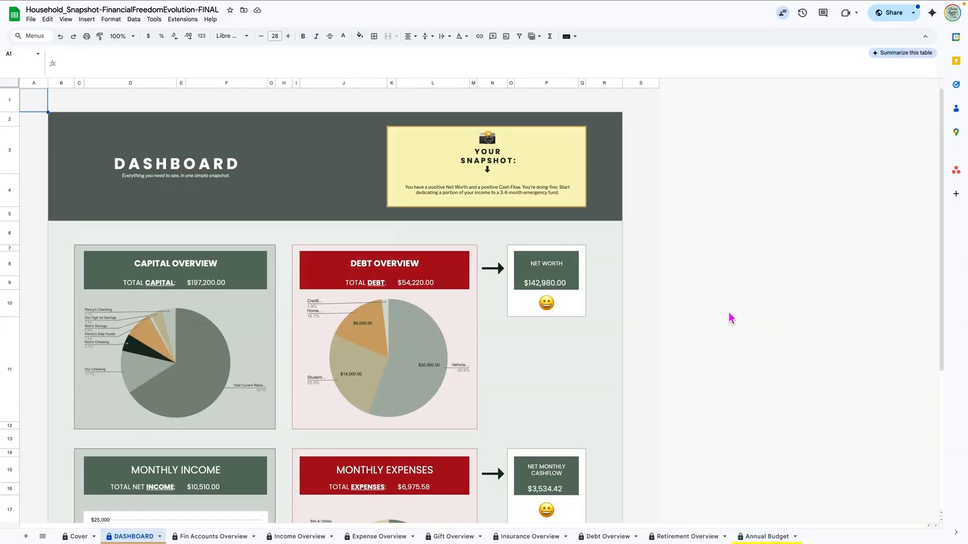
pyautogui.scroll(-1, 731, 318)
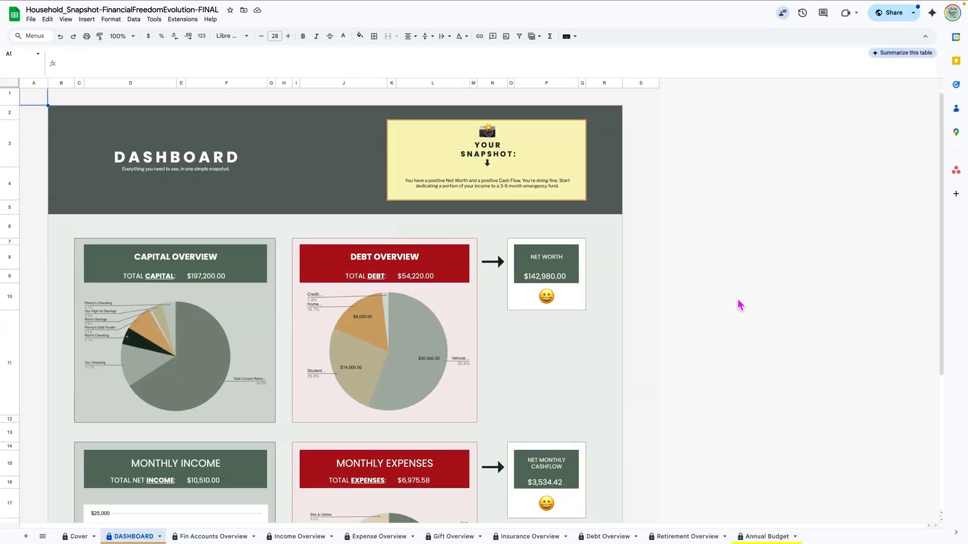
pyautogui.scroll(1, 163, 222)
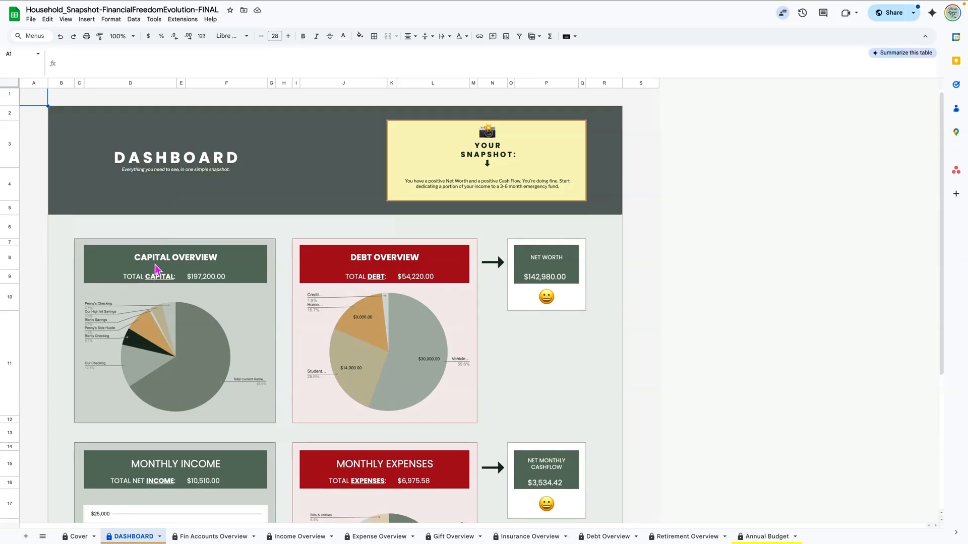
pyautogui.scroll(1, 241, 271)
pyautogui.scroll(-1, 242, 327)
pyautogui.click(250, 321)
pyautogui.click(239, 290)
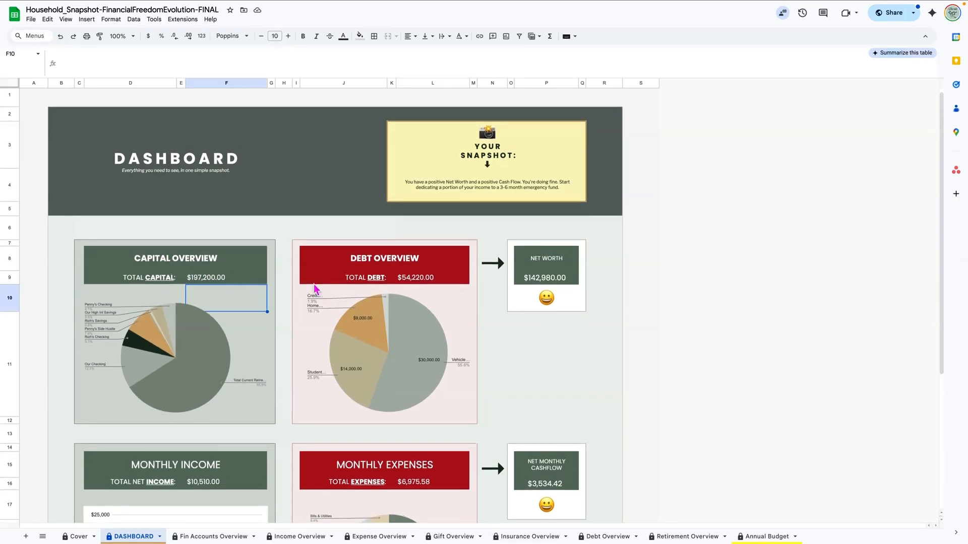
pyautogui.scroll(1, 459, 303)
pyautogui.click(461, 306)
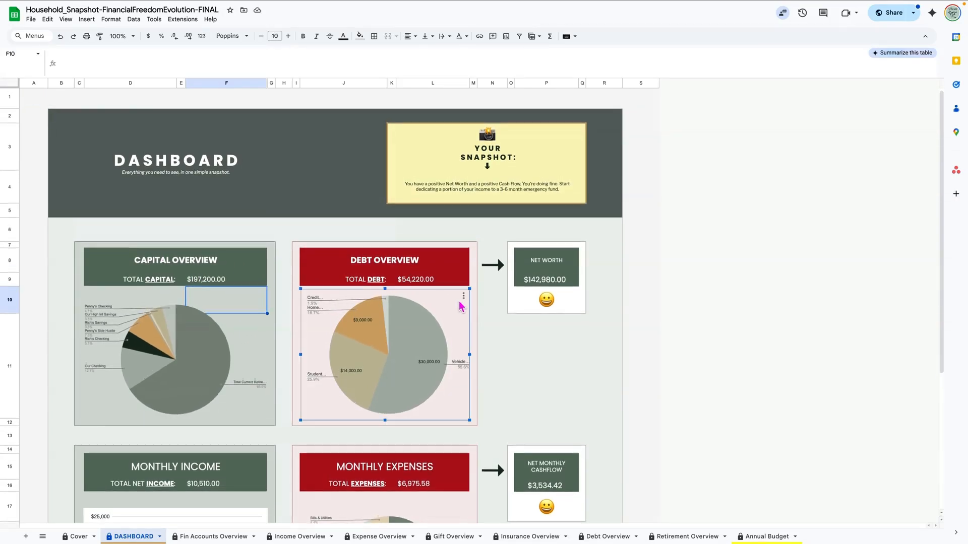
# Step: Check the NET WORTH cell and the formula behind its $142,980.00 value
pyautogui.click(566, 267)
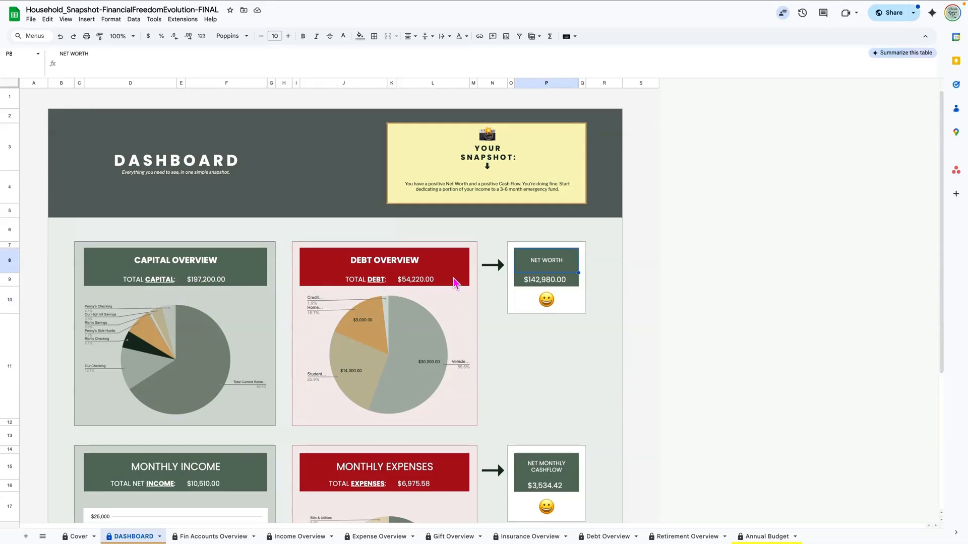
pyautogui.click(540, 286)
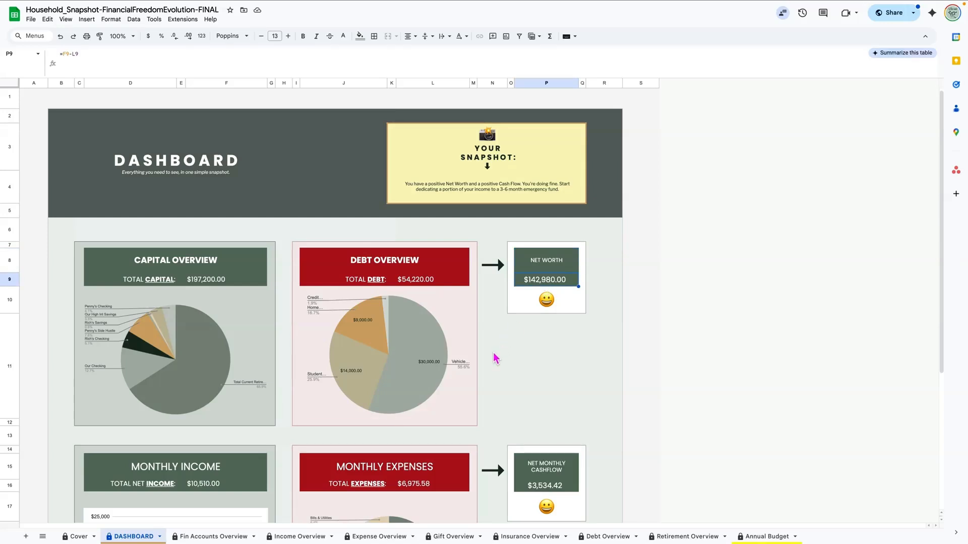
pyautogui.scroll(-3, 496, 357)
pyautogui.scroll(-2, 495, 357)
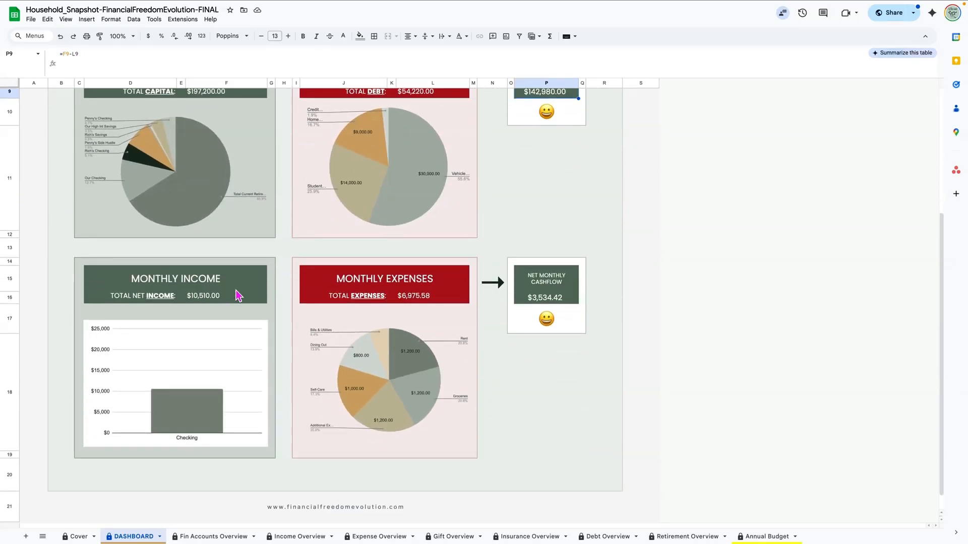
# Step: Review the Monthly Income, Monthly Expenses and $3,534.42 Net Monthly Cashflow cells
pyautogui.click(254, 280)
pyautogui.click(382, 286)
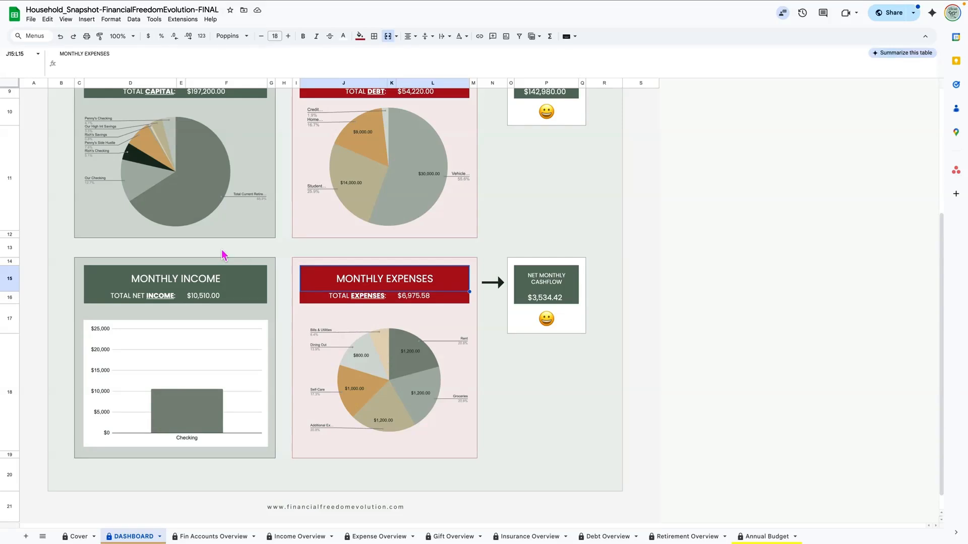
pyautogui.click(562, 290)
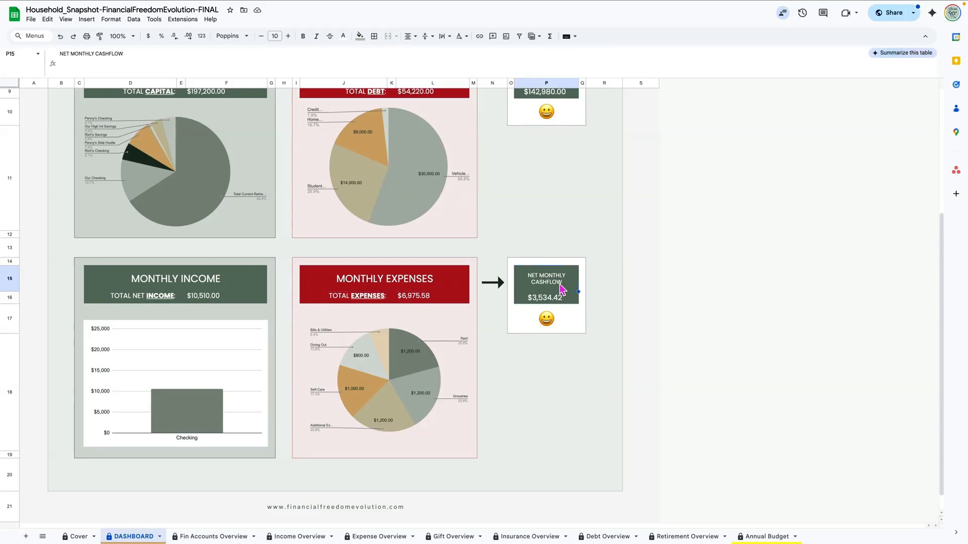
pyautogui.scroll(-1, 563, 290)
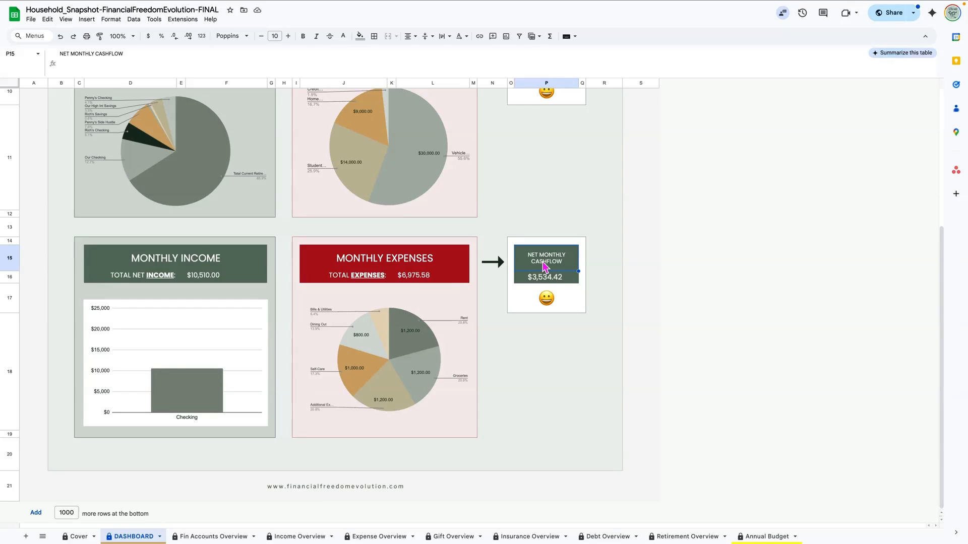
pyautogui.scroll(5, 545, 266)
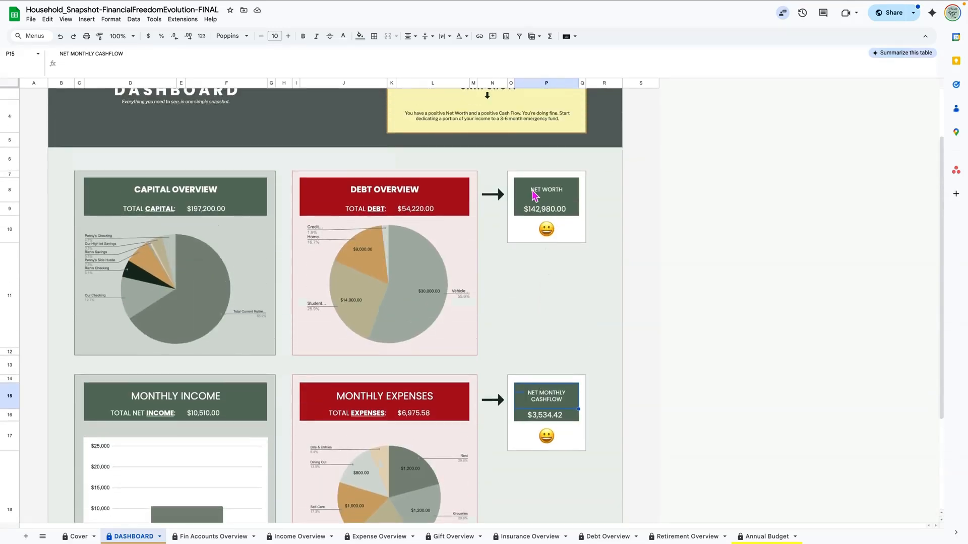
# Step: Recheck the Net Worth and Net Monthly Cashflow labels, then inspect the net worth emoji formula
pyautogui.click(535, 205)
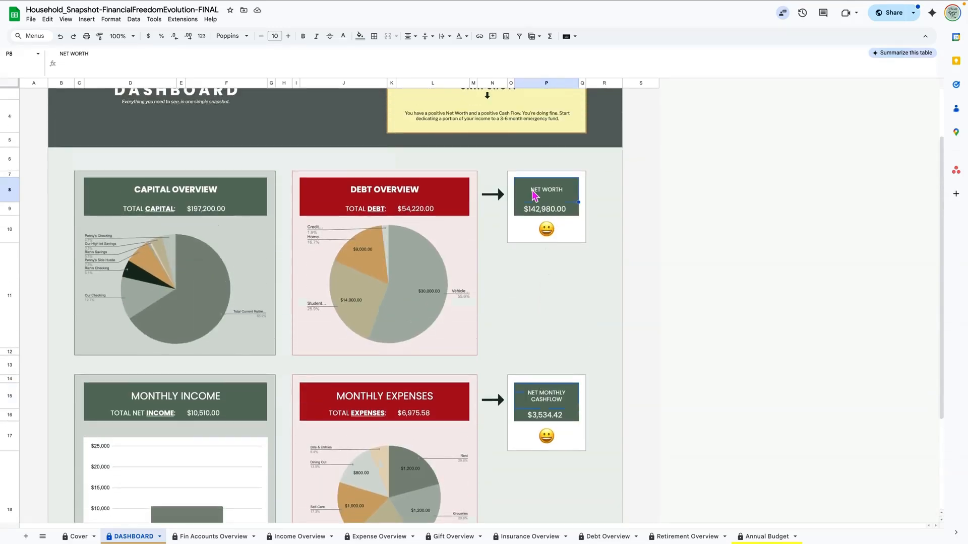
pyautogui.click(550, 401)
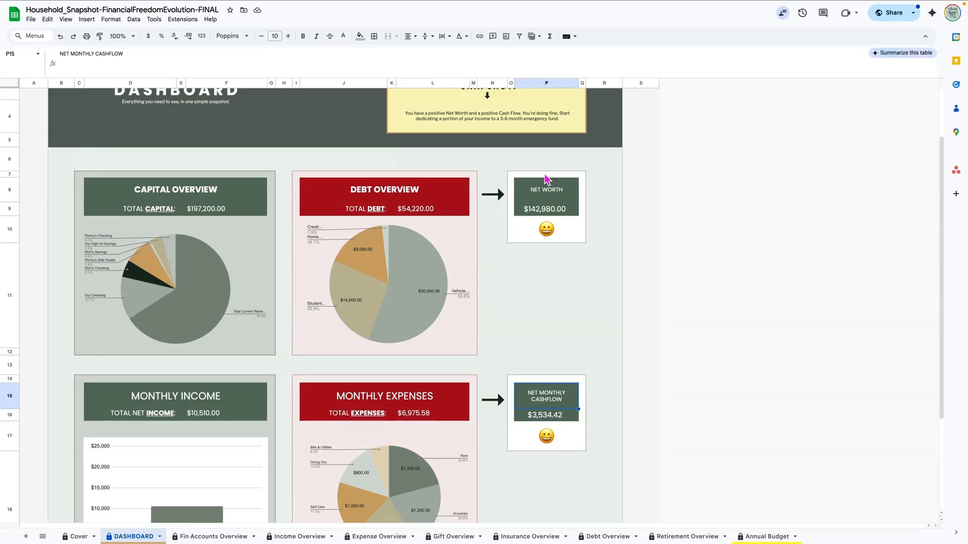
pyautogui.click(545, 232)
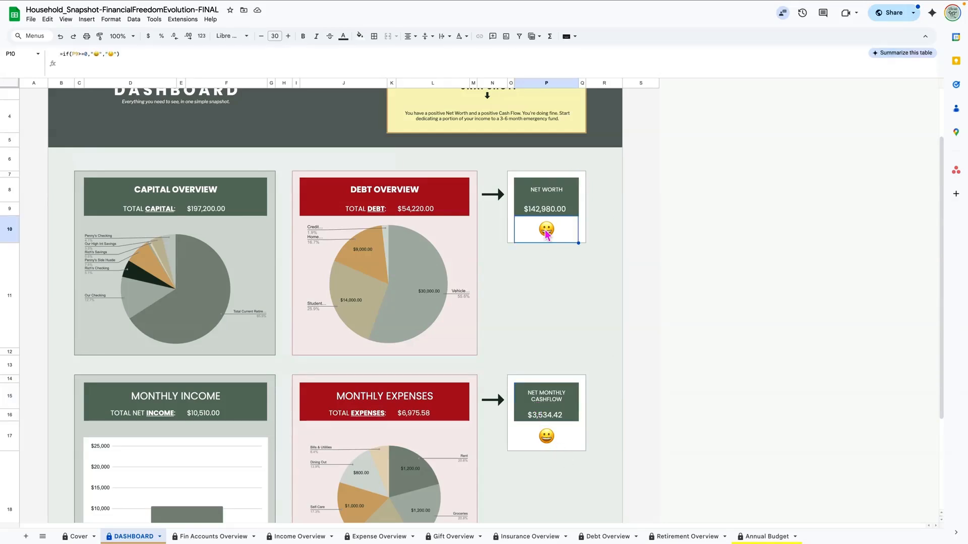
pyautogui.scroll(3, 577, 335)
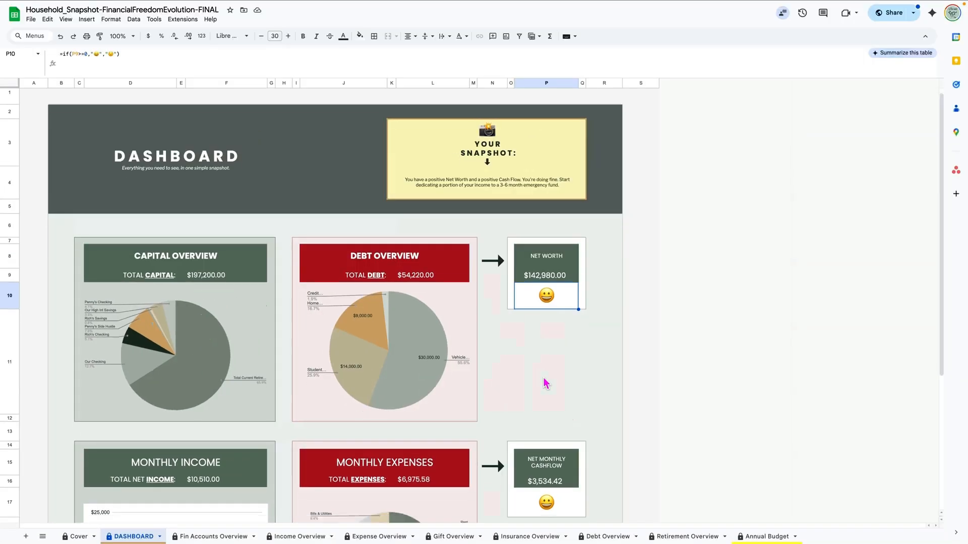
pyautogui.scroll(-3, 504, 227)
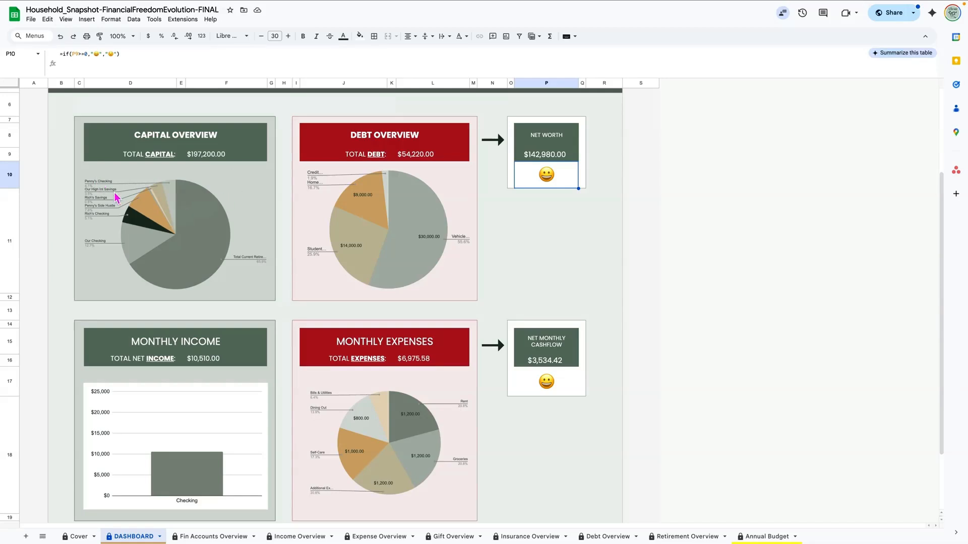
pyautogui.click(174, 204)
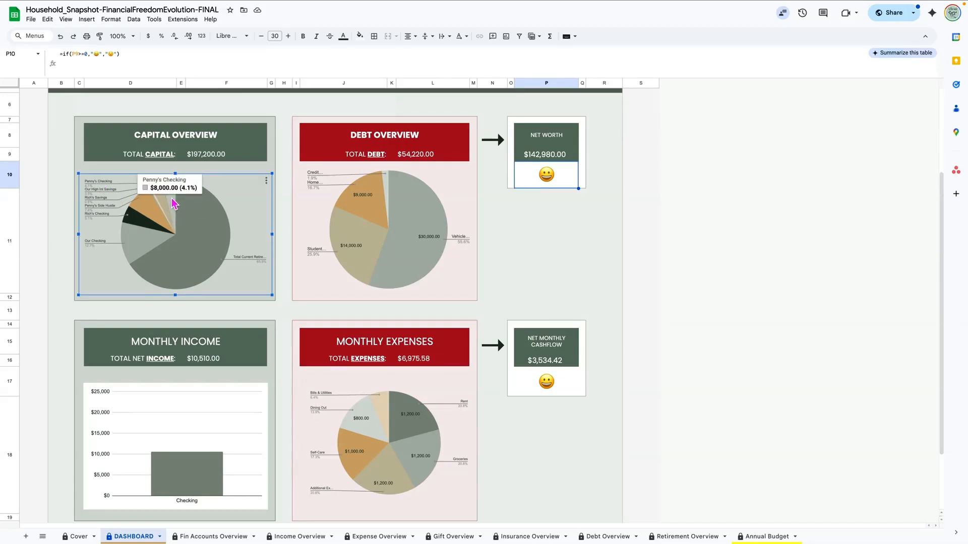
pyautogui.moveTo(203, 227)
pyautogui.moveTo(173, 201)
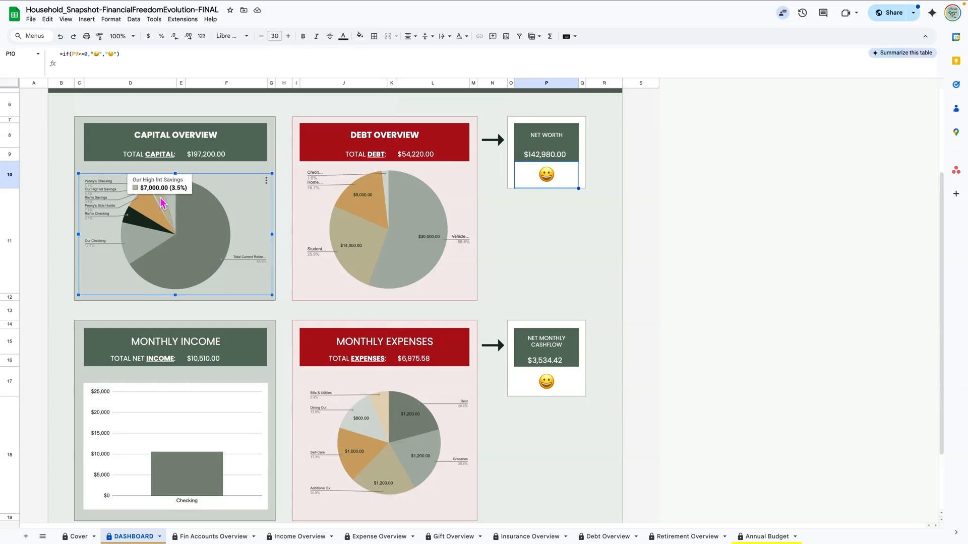
pyautogui.moveTo(142, 216)
pyautogui.moveTo(179, 278)
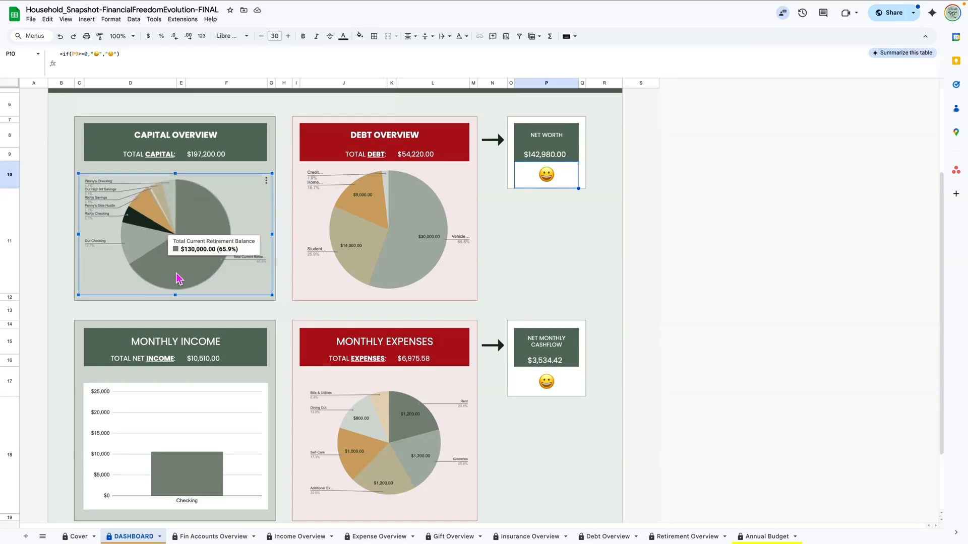
pyautogui.click(562, 255)
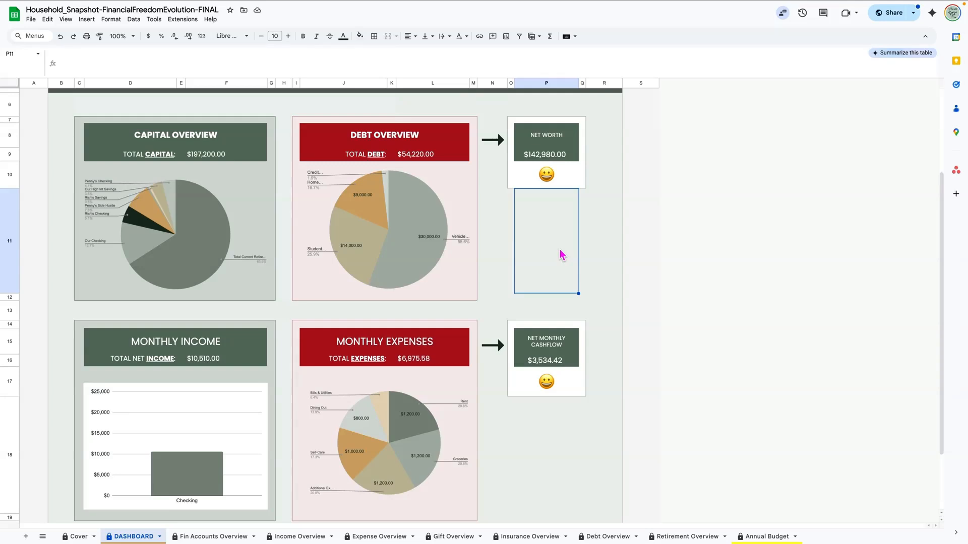